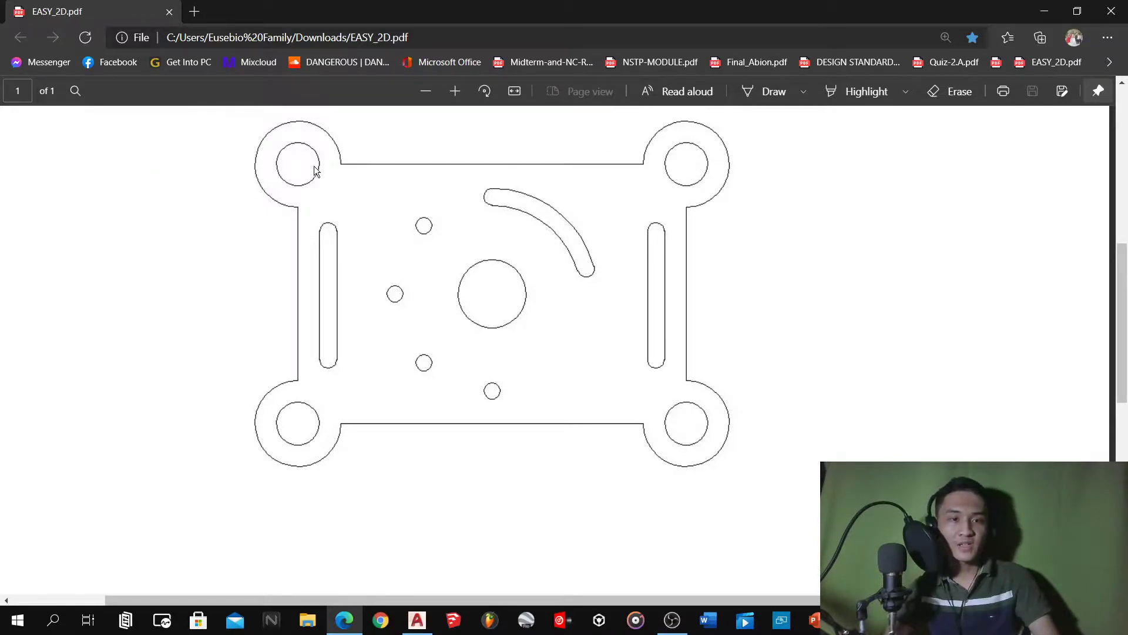
# Examine the dimensioned and undimensioned views of the plate in EASY_2D.pdf
pyautogui.scroll(5, 556, 361)
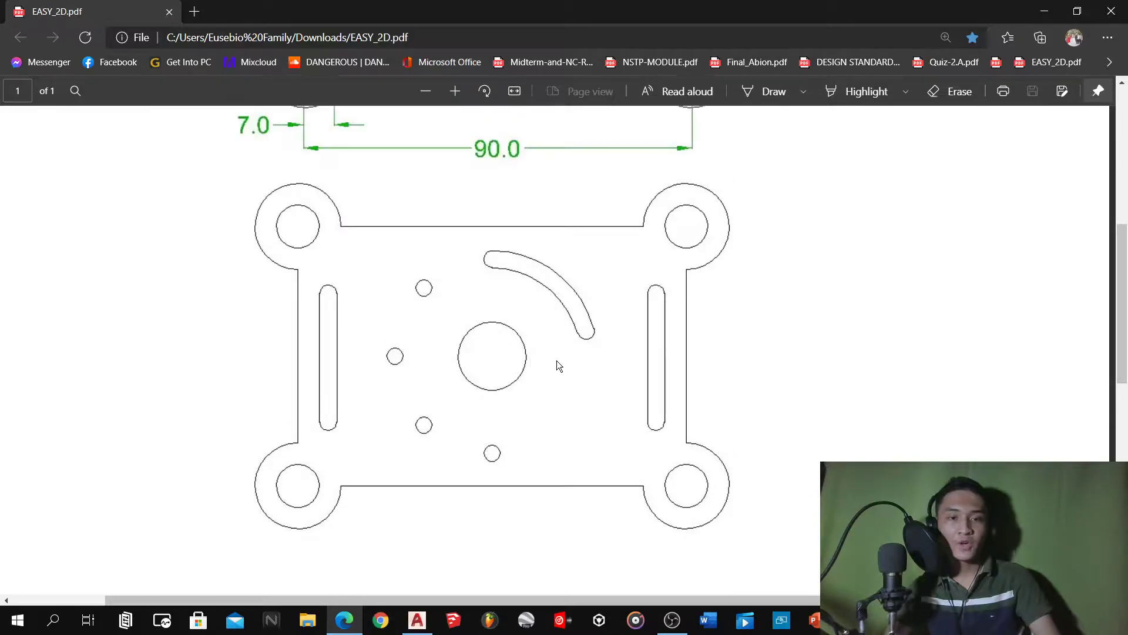
pyautogui.scroll(3, 708, 322)
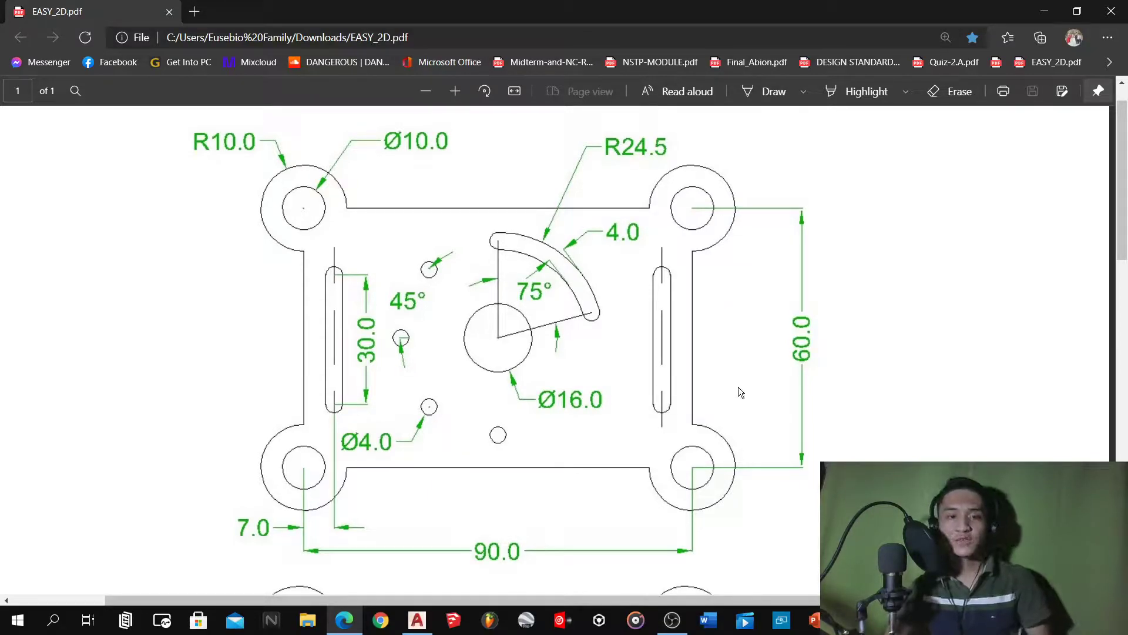
pyautogui.scroll(-7, 631, 262)
pyautogui.scroll(7, 609, 347)
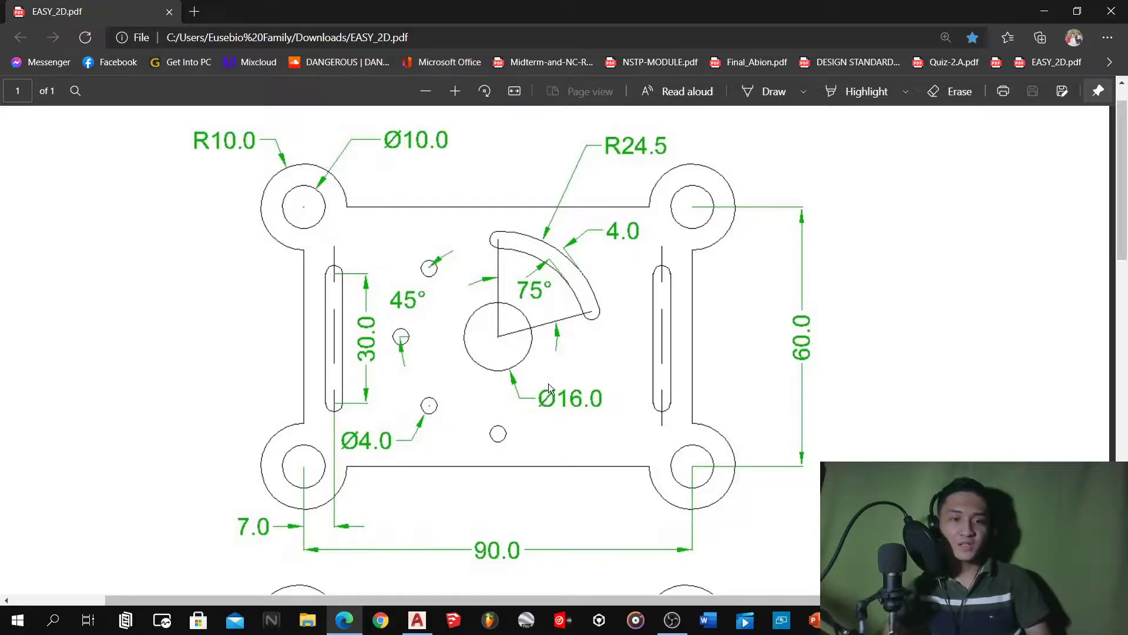
pyautogui.scroll(1, 846, 359)
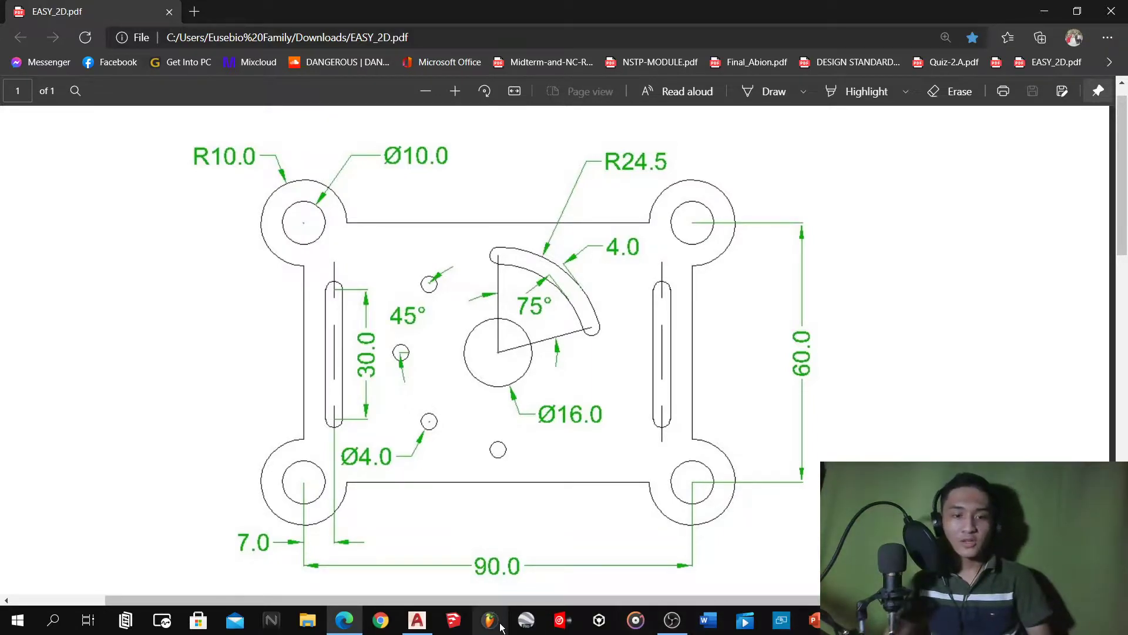
pyautogui.click(417, 620)
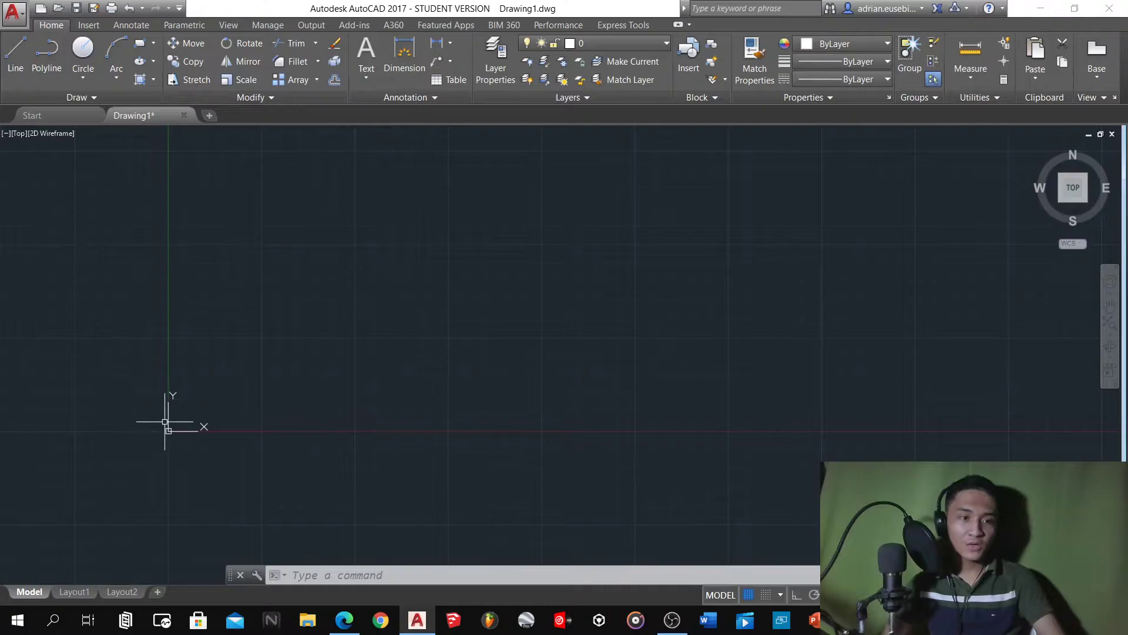
pyautogui.scroll(5, 171, 429)
pyautogui.scroll(-2, 207, 460)
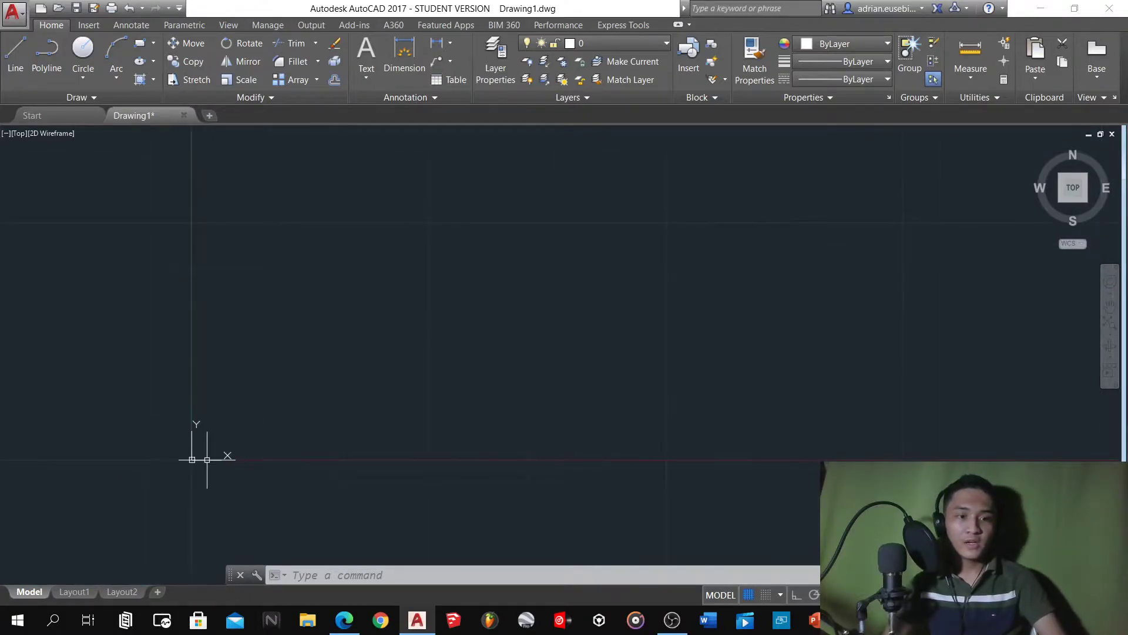
pyautogui.scroll(-1, 152, 490)
pyautogui.scroll(3, 189, 458)
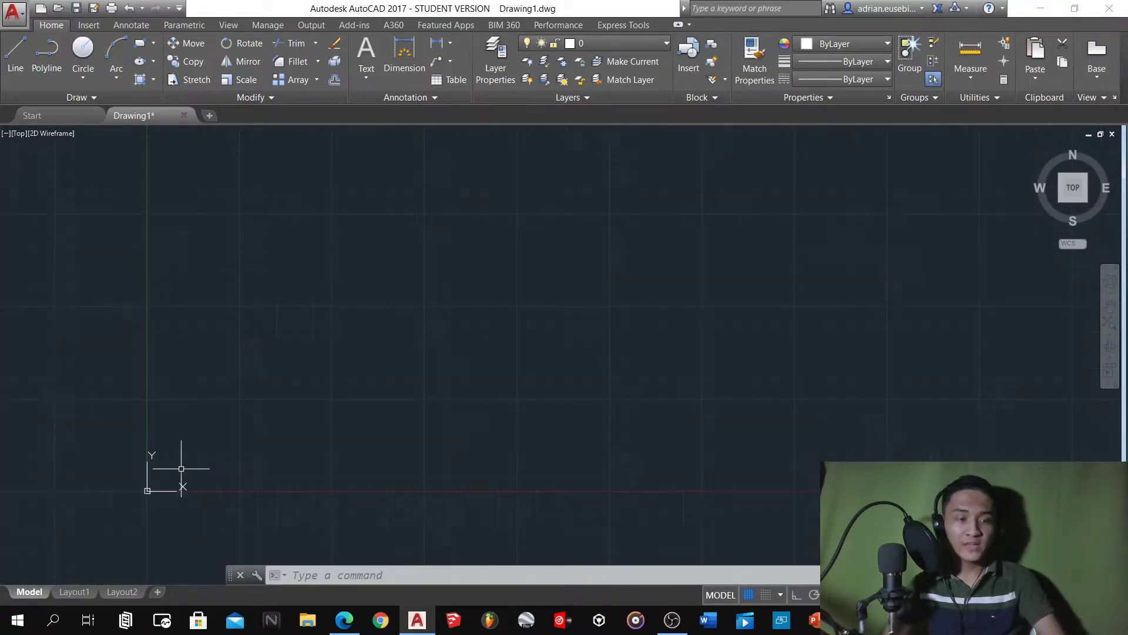
pyautogui.scroll(-1, 184, 461)
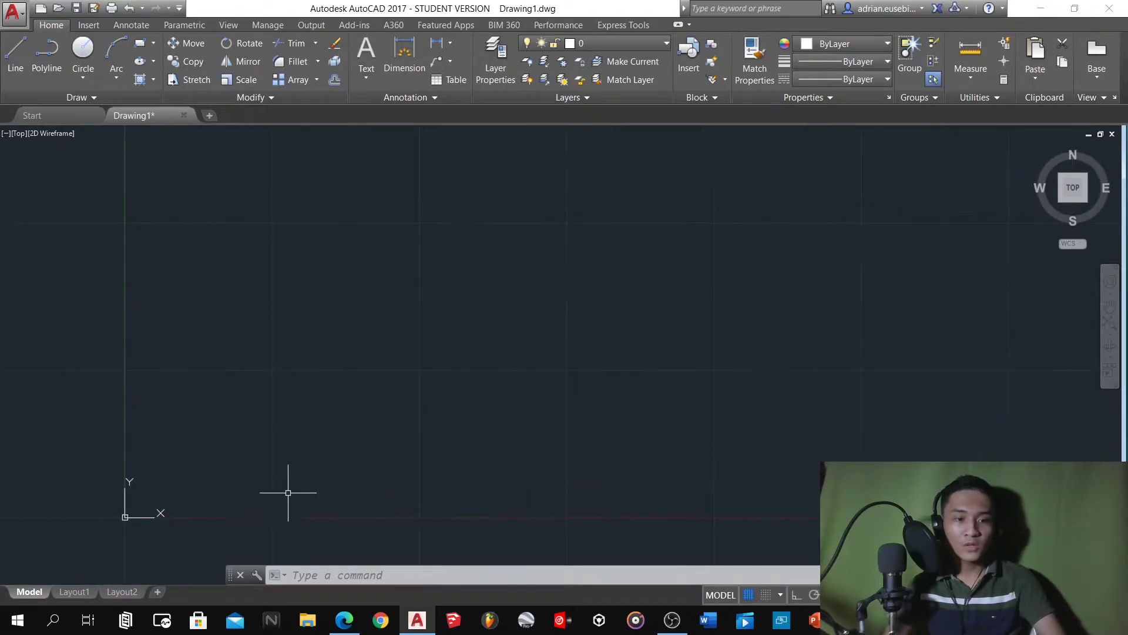
pyautogui.click(344, 620)
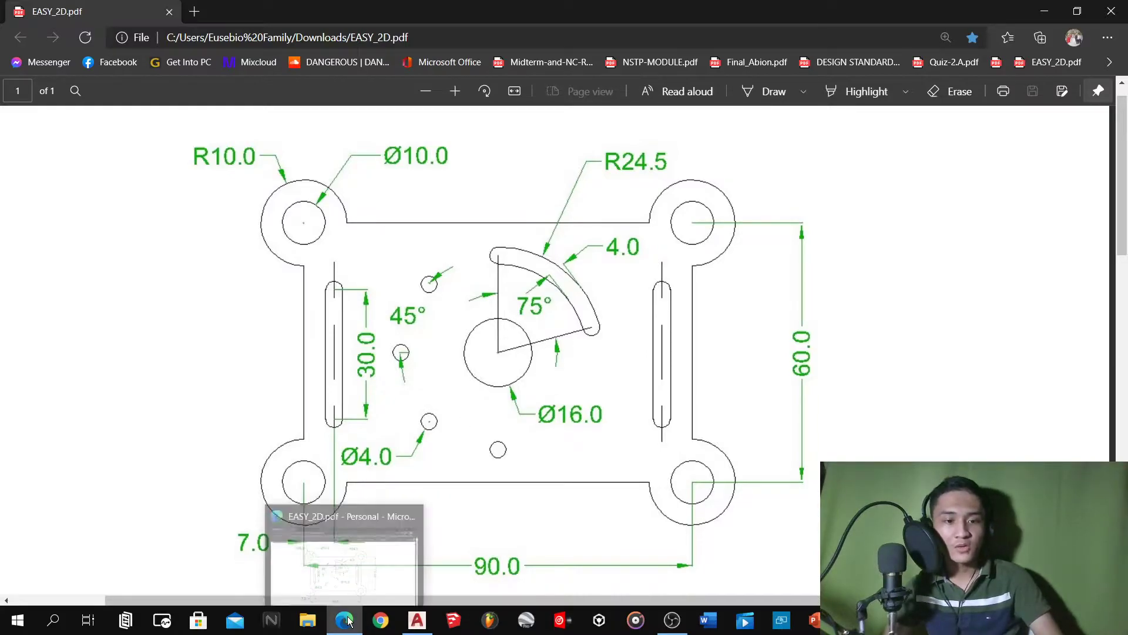
# Switch to AutoCAD and draw a rectangle 90 wide and 60 high, up and to the right of the origin
pyautogui.click(418, 620)
pyautogui.scroll(3, 185, 469)
pyautogui.scroll(-5, 181, 460)
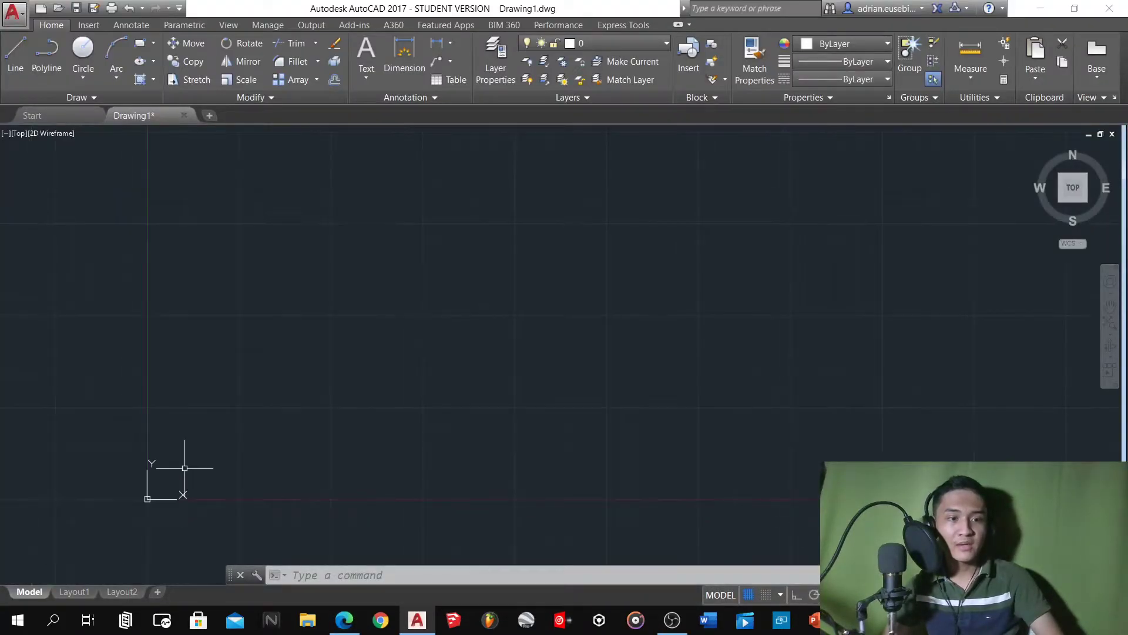
pyautogui.write('rec')
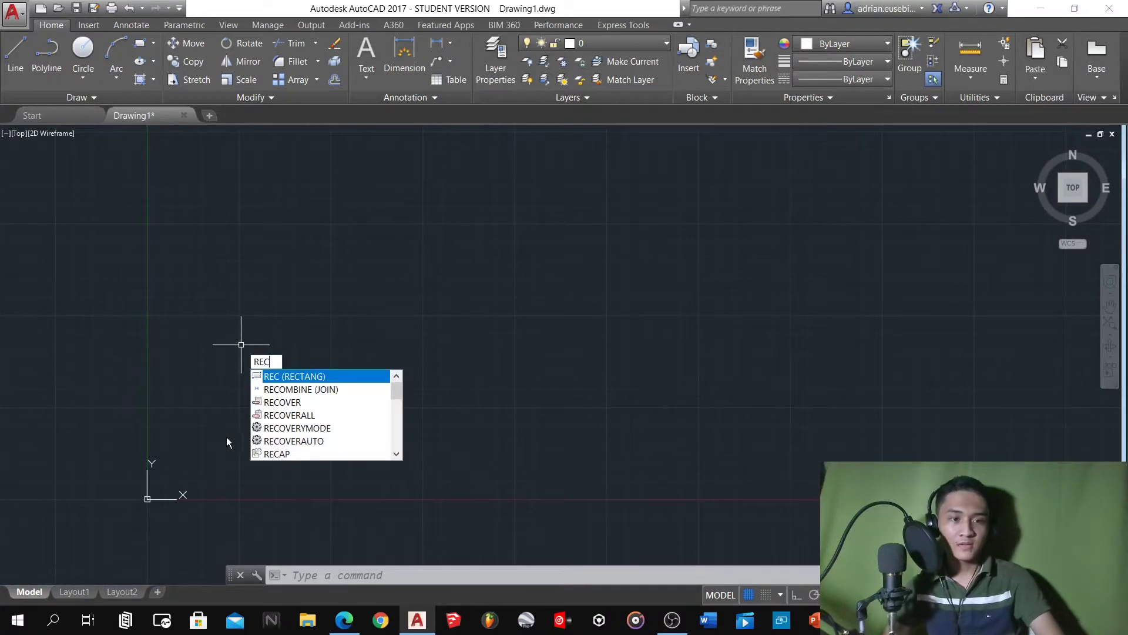
pyautogui.click(272, 381)
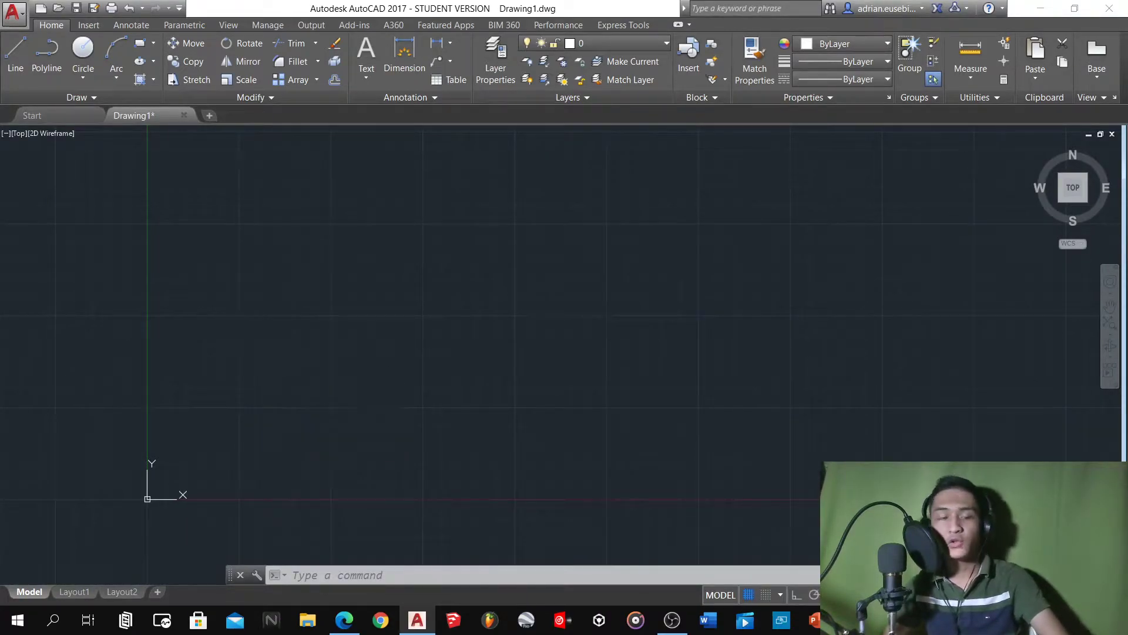
pyautogui.click(233, 462)
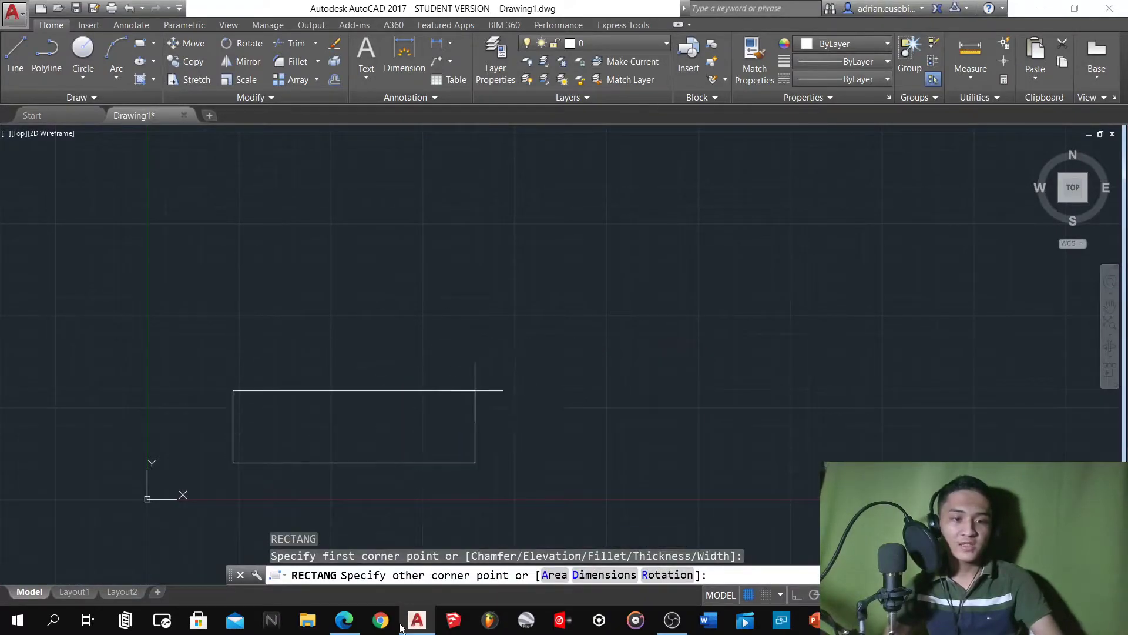
pyautogui.click(344, 620)
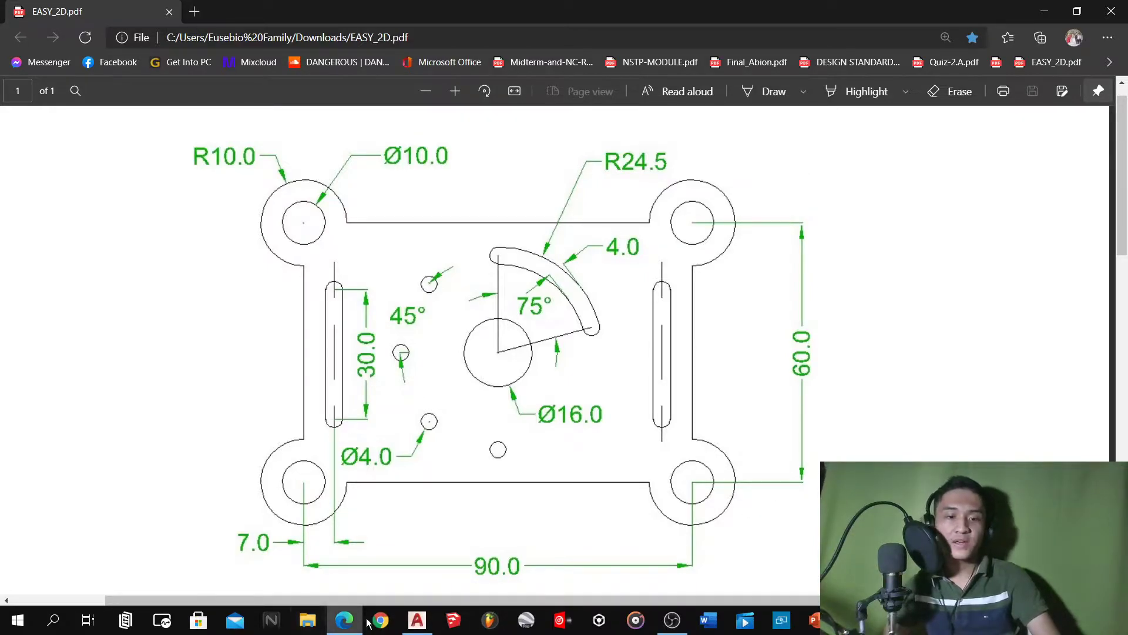
pyautogui.click(416, 620)
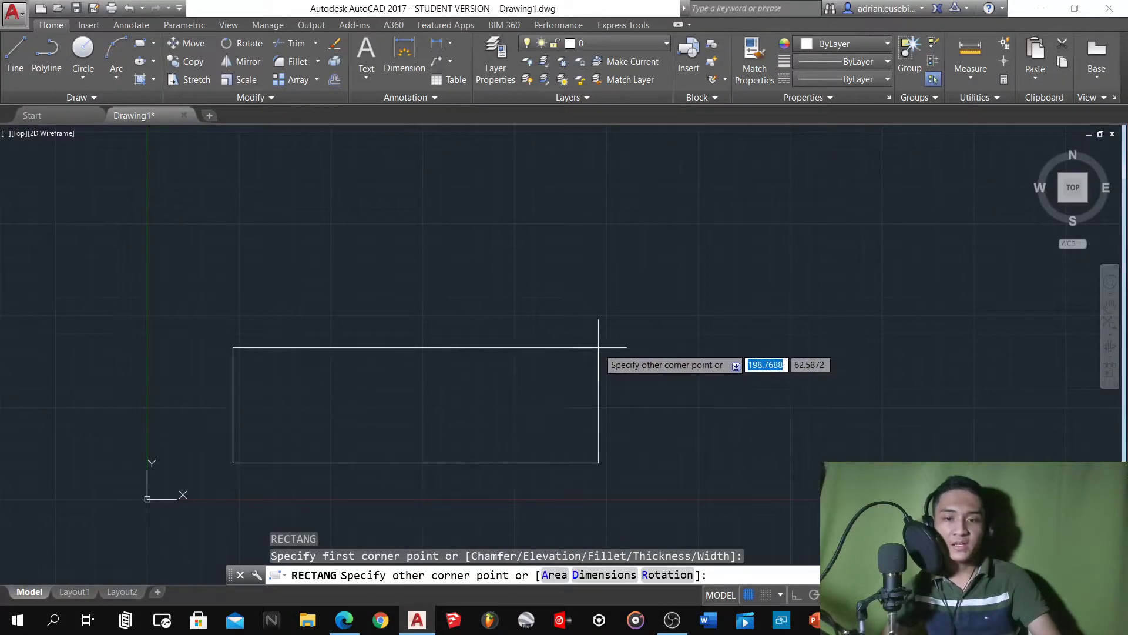
pyautogui.write('90')
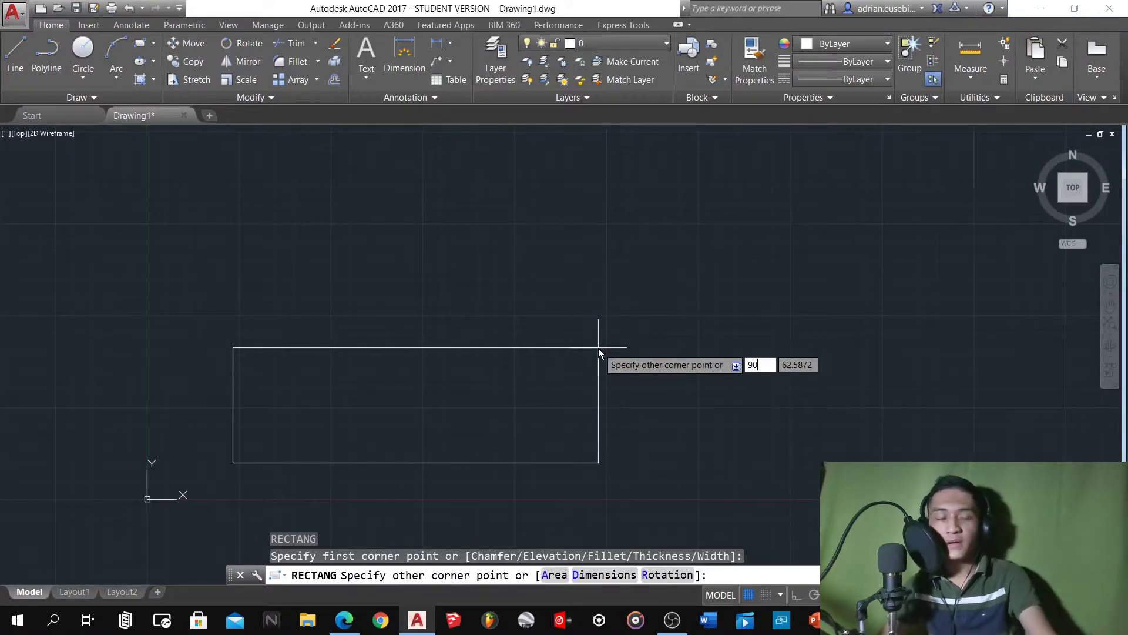
pyautogui.press('Tab')
pyautogui.write('60')
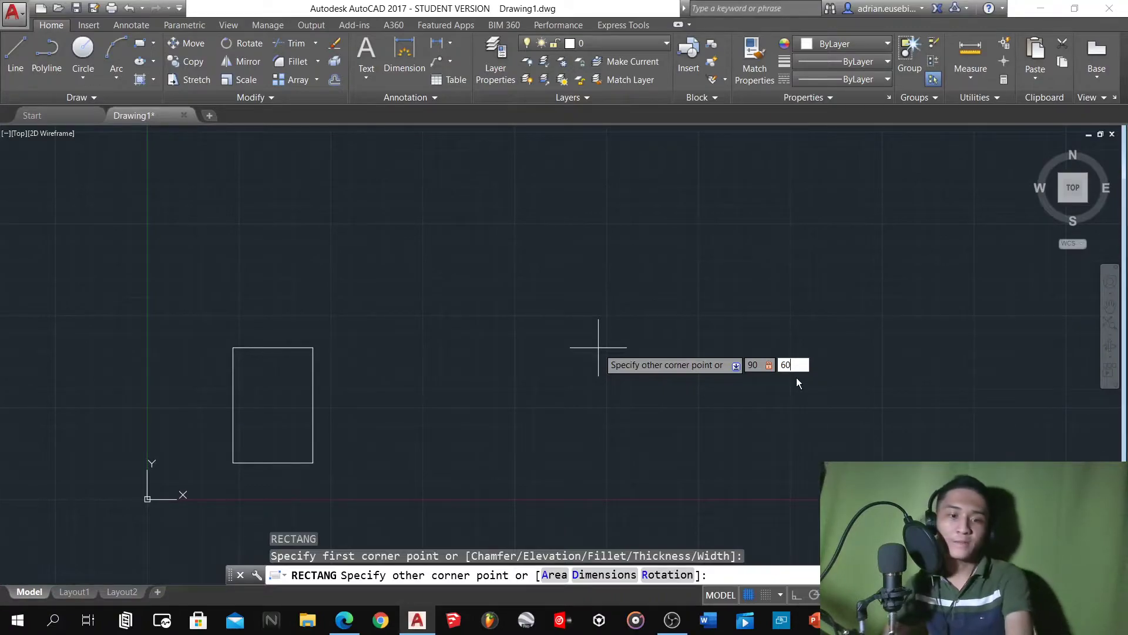
pyautogui.press('Return')
# Draw a circle of radius 10 centred on the rectangle's upper-left corner
pyautogui.scroll(2, 264, 448)
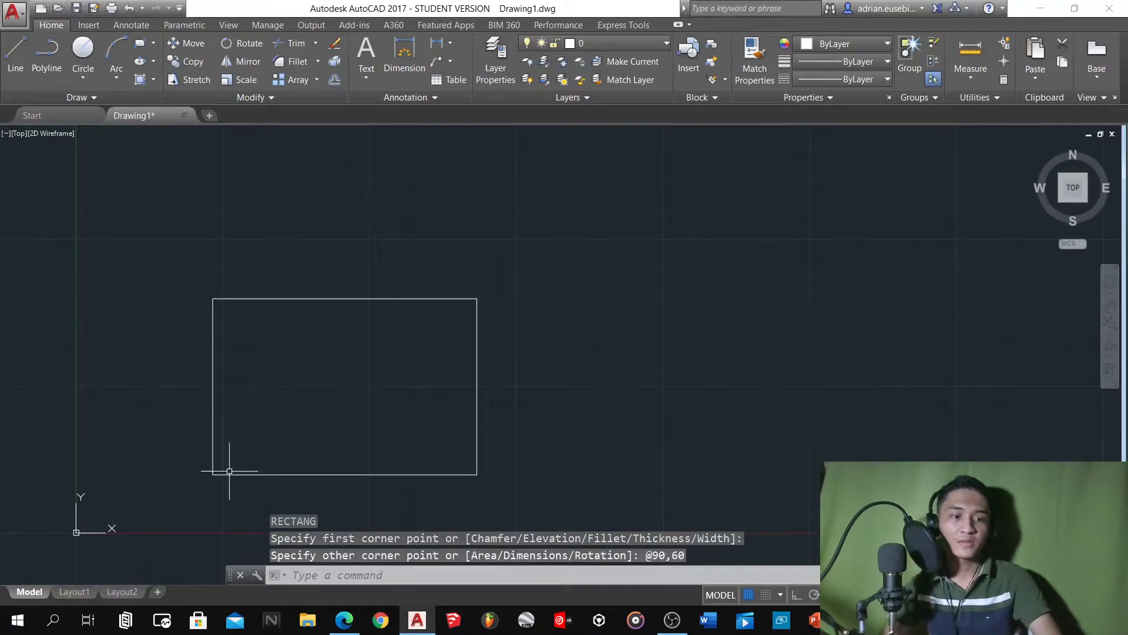
pyautogui.scroll(1, 230, 470)
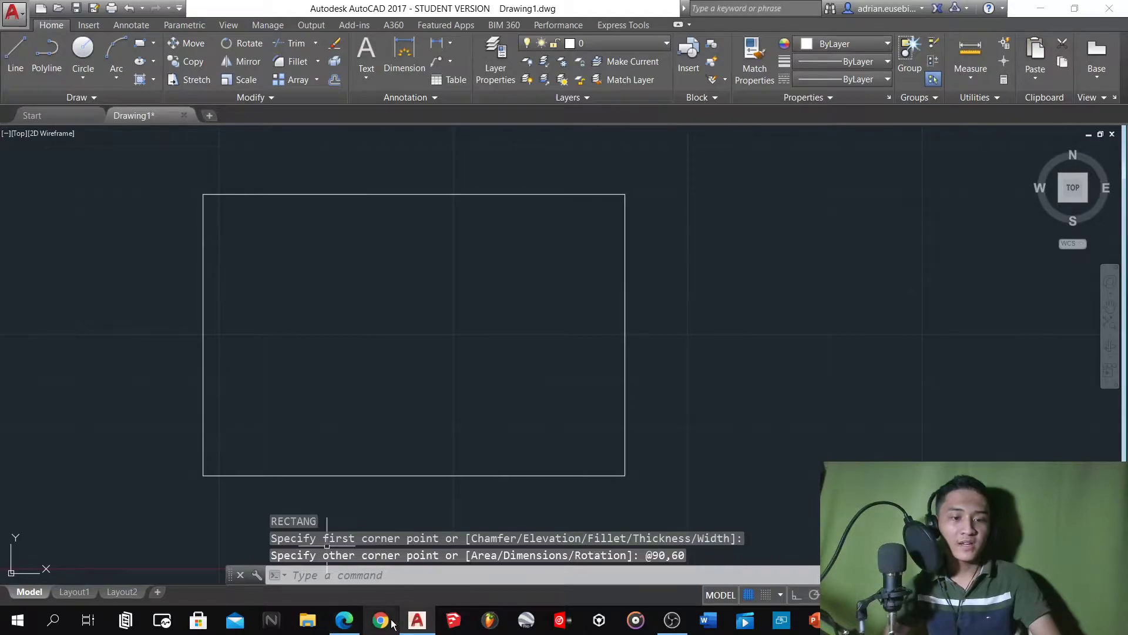
pyautogui.click(344, 620)
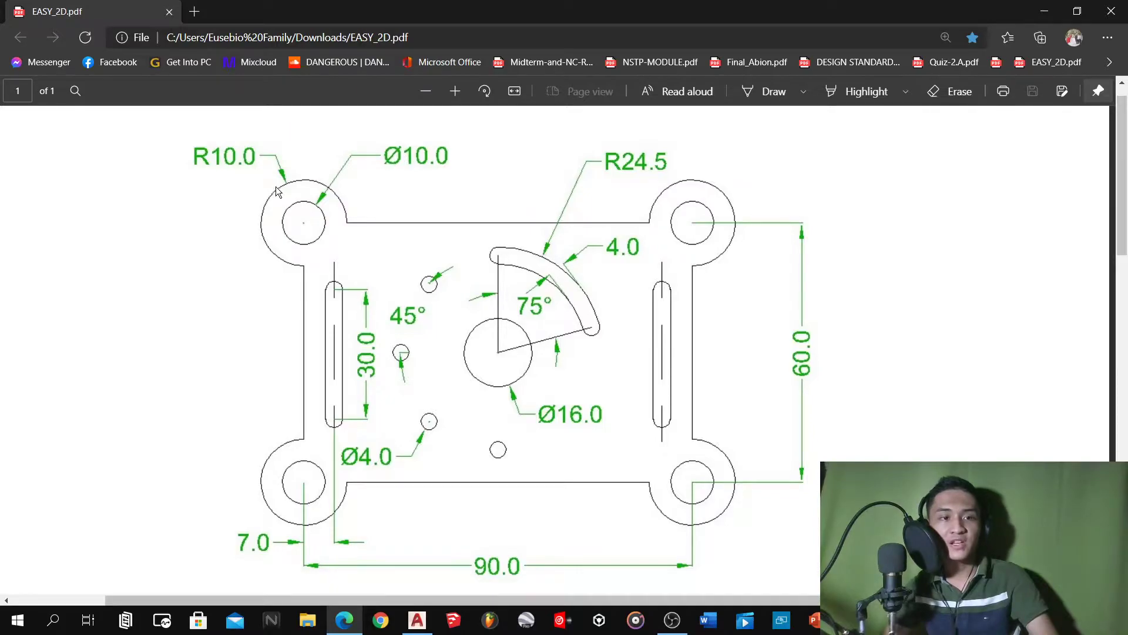
pyautogui.click(415, 625)
pyautogui.write('c')
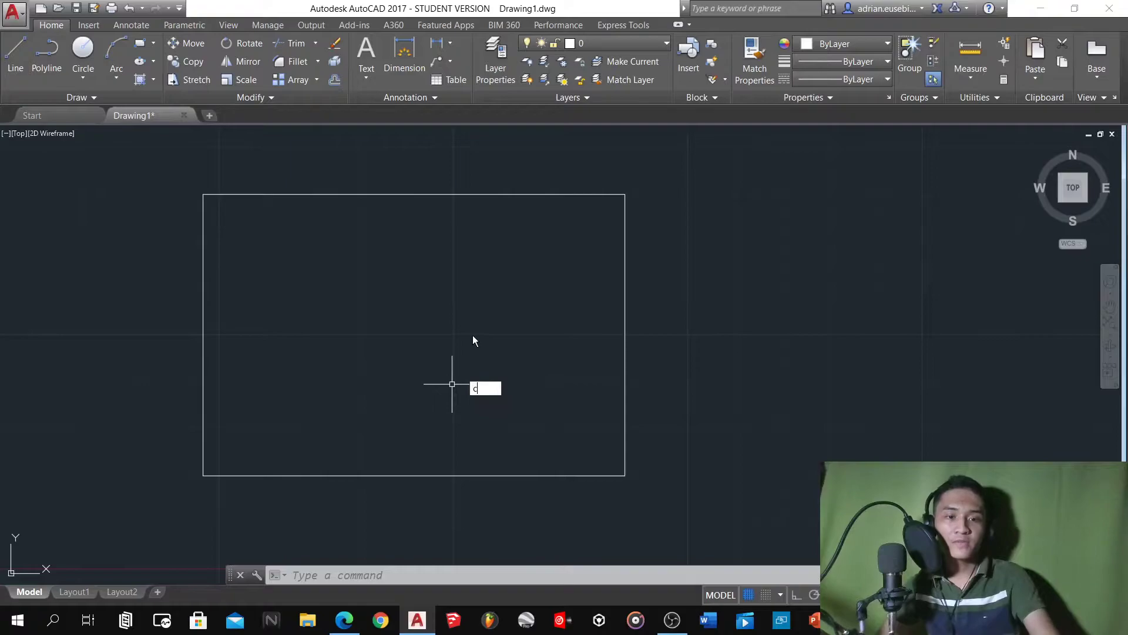
pyautogui.click(510, 402)
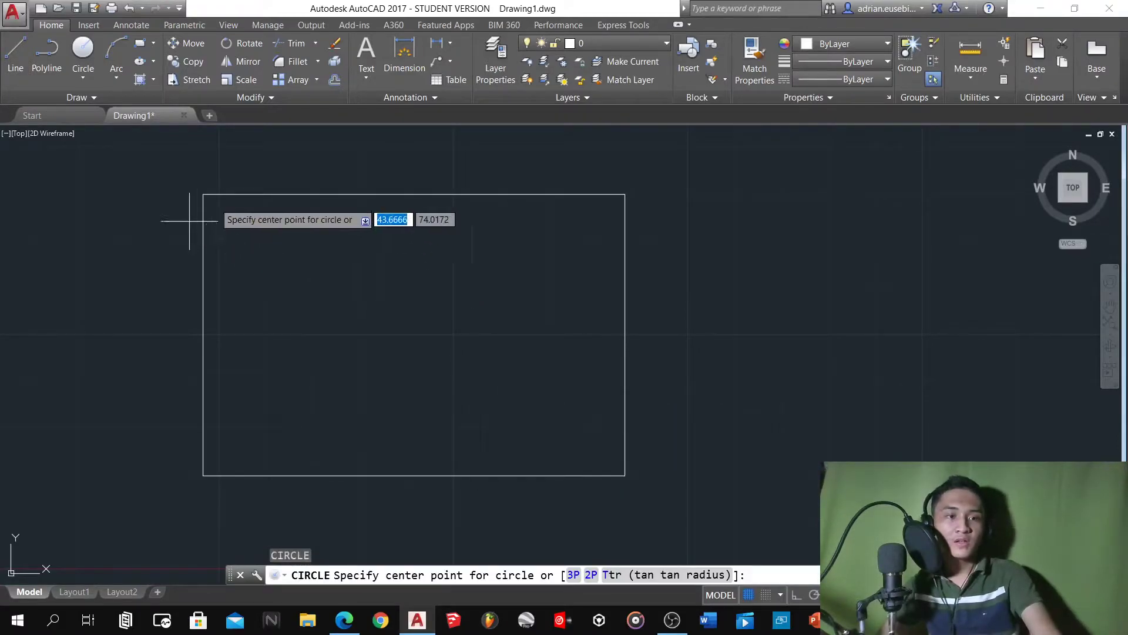
pyautogui.click(203, 194)
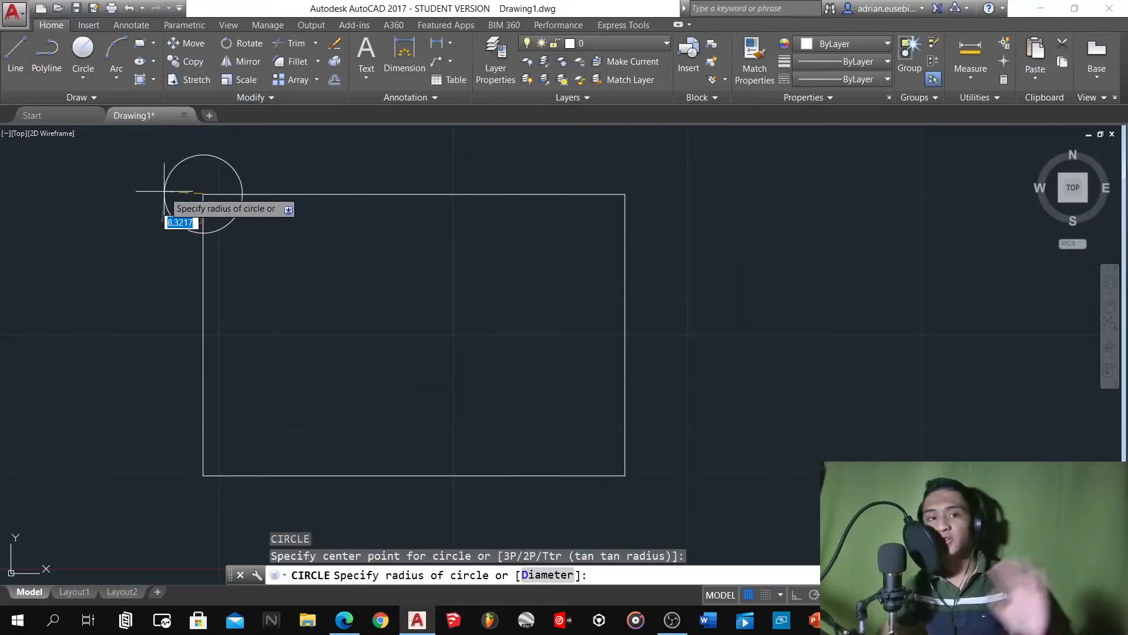
pyautogui.write('10')
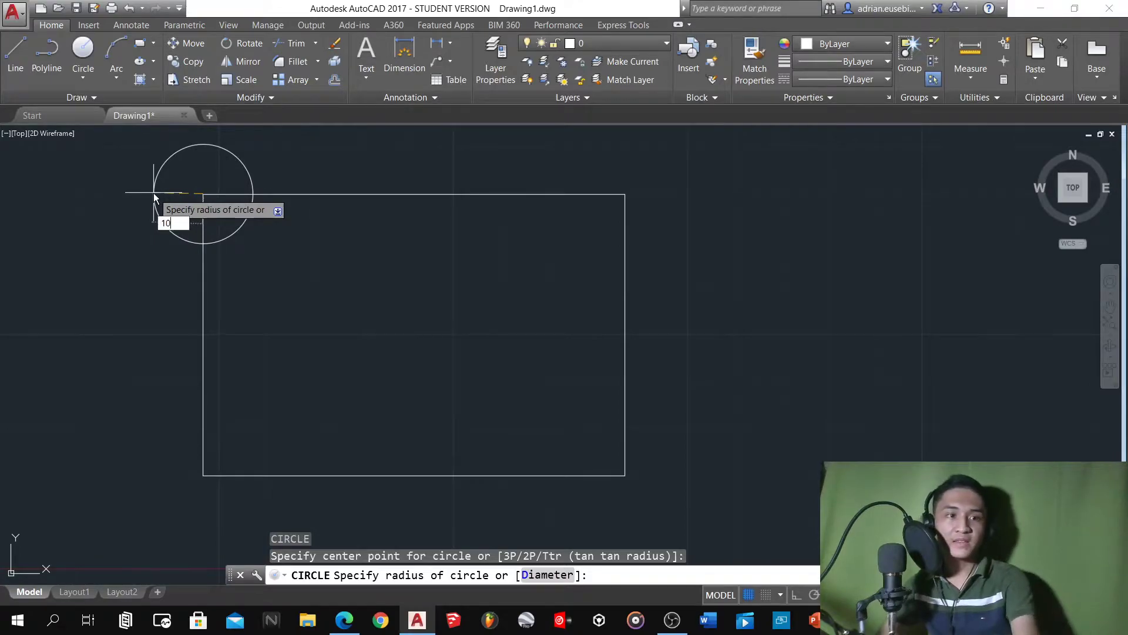
pyautogui.press('Return')
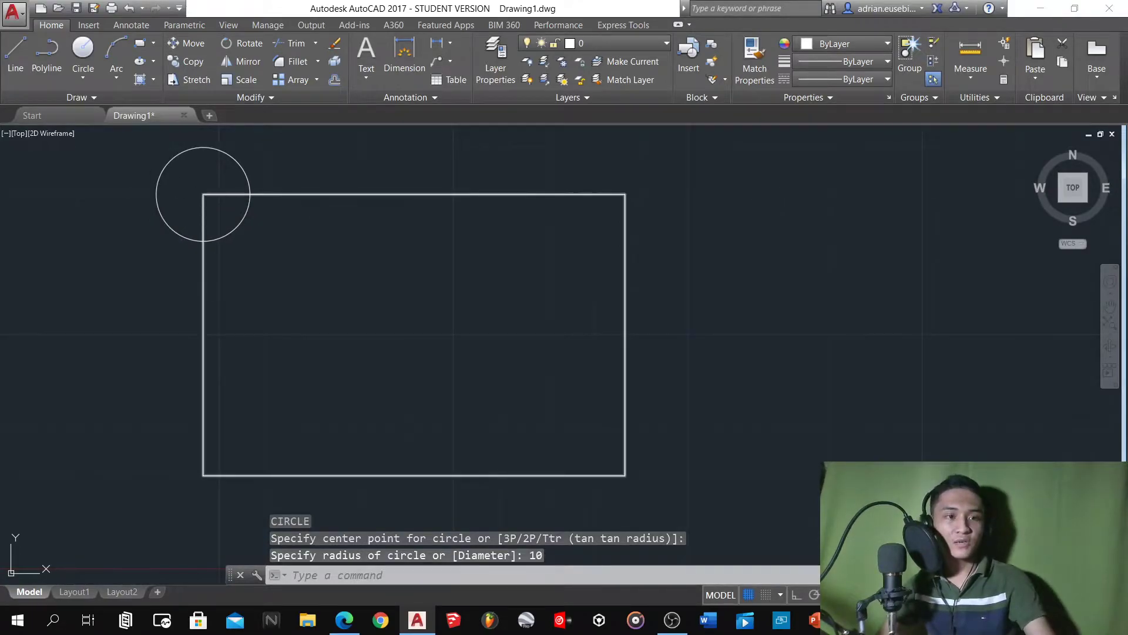
# Add a concentric circle of radius 5 at the rectangle's upper-left corner
pyautogui.press('Return')
pyautogui.click(203, 193)
pyautogui.scroll(6, 213, 170)
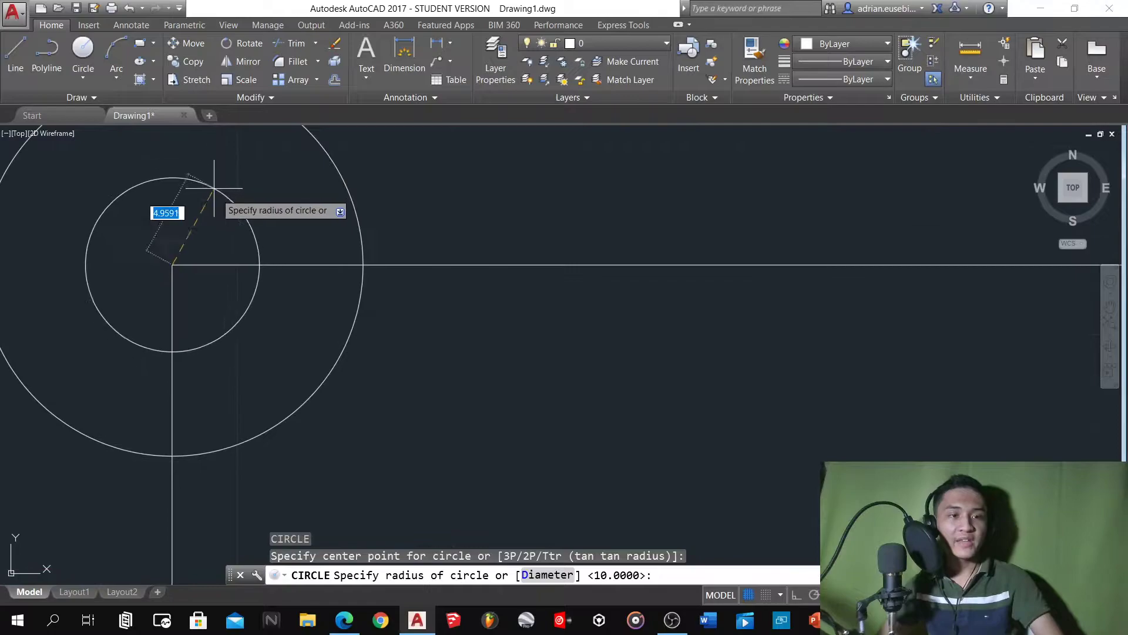
pyautogui.write('5')
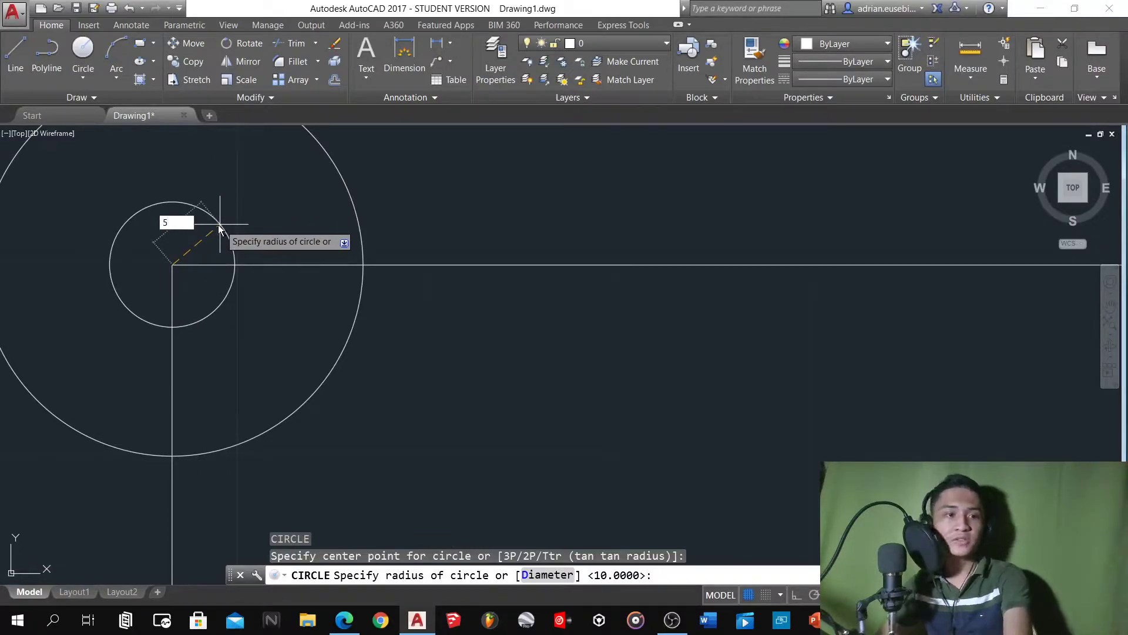
pyautogui.press('Return')
# Copy both concentric circles from the rectangle's upper-left corner to its upper-right corner, using their centre as base point
pyautogui.scroll(-6, 229, 229)
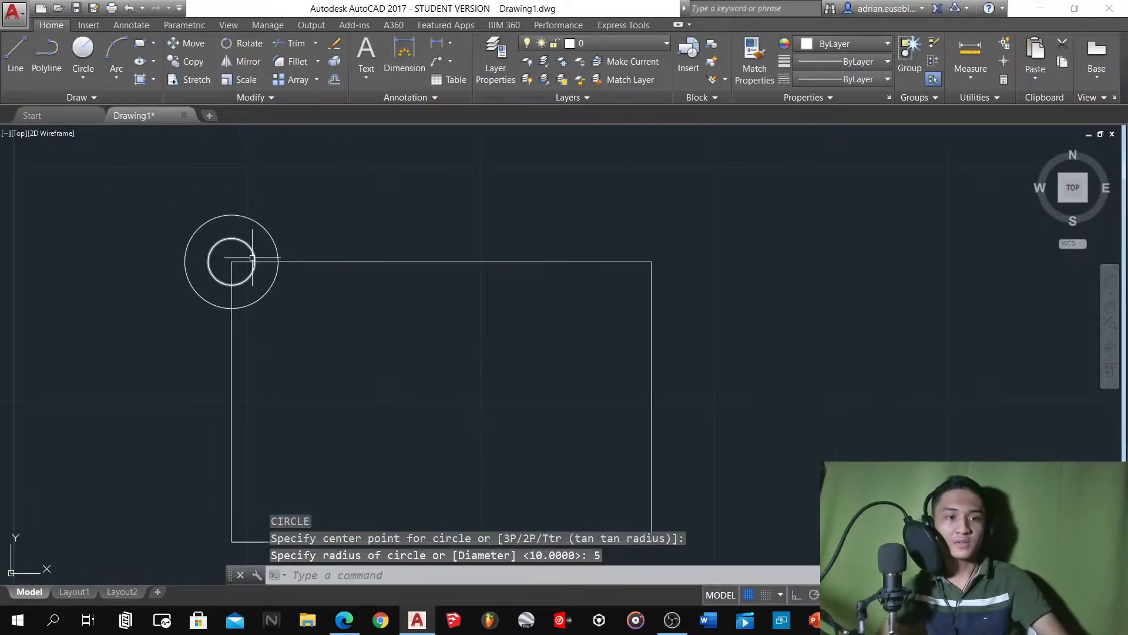
pyautogui.scroll(5, 194, 218)
pyautogui.scroll(-8, 183, 206)
pyautogui.scroll(3, 174, 197)
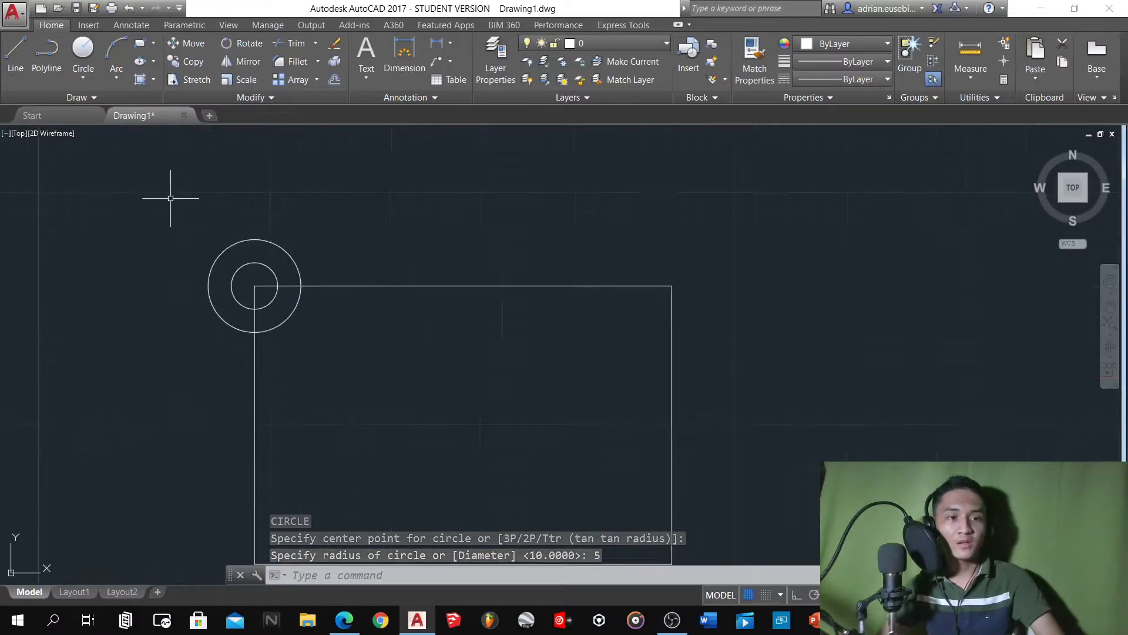
pyautogui.click(170, 198)
pyautogui.click(331, 351)
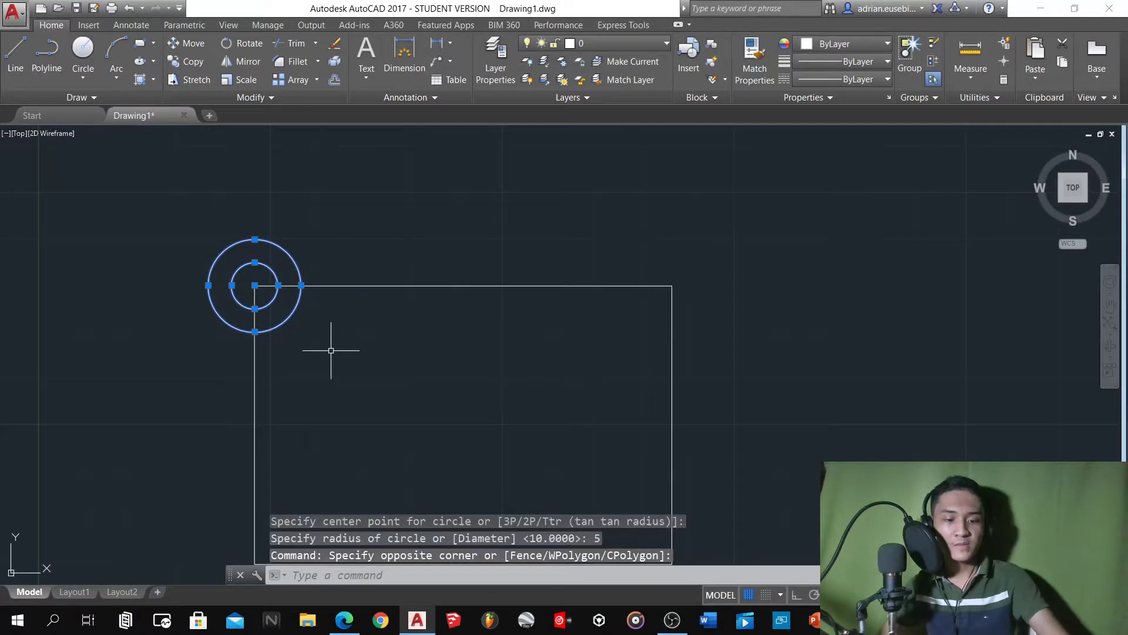
pyautogui.write('co')
pyautogui.press('Return')
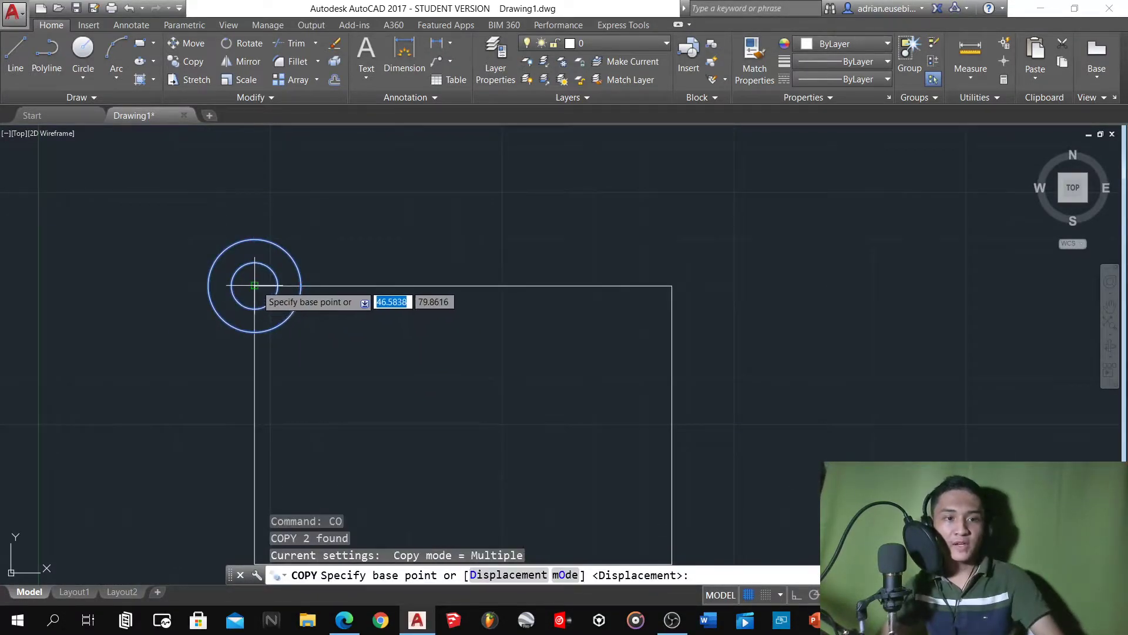
pyautogui.click(255, 286)
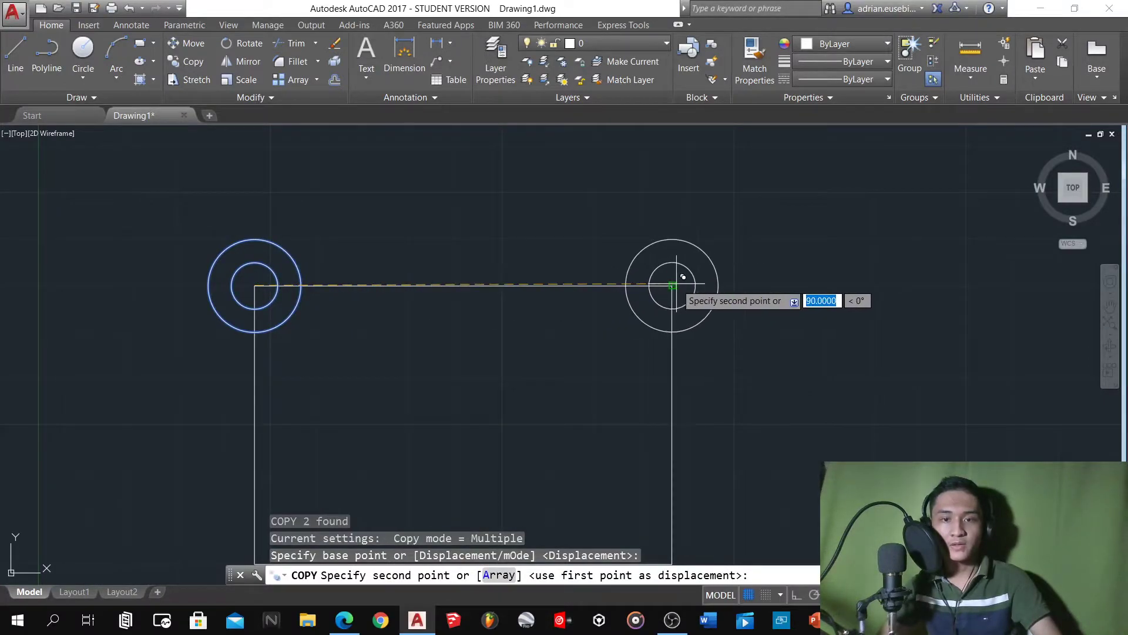
pyautogui.click(671, 285)
# Place two more copies of the circle pair on the rectangle's lower-left and lower-right corners
pyautogui.scroll(-10, 582, 288)
pyautogui.scroll(6, 556, 308)
pyautogui.scroll(-4, 594, 307)
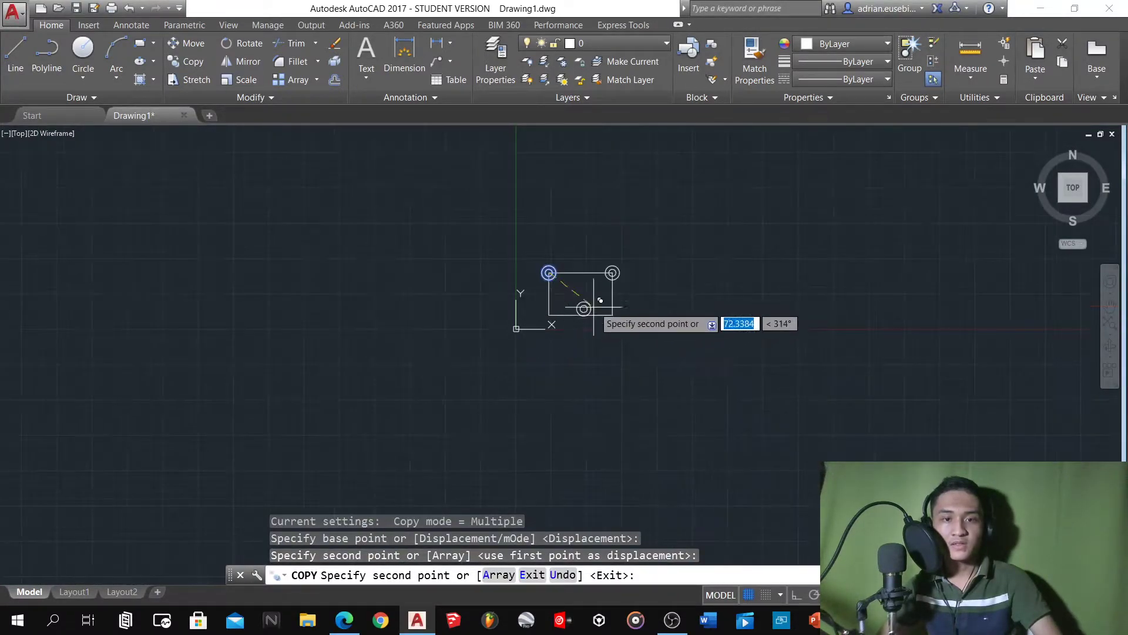
pyautogui.scroll(6, 544, 304)
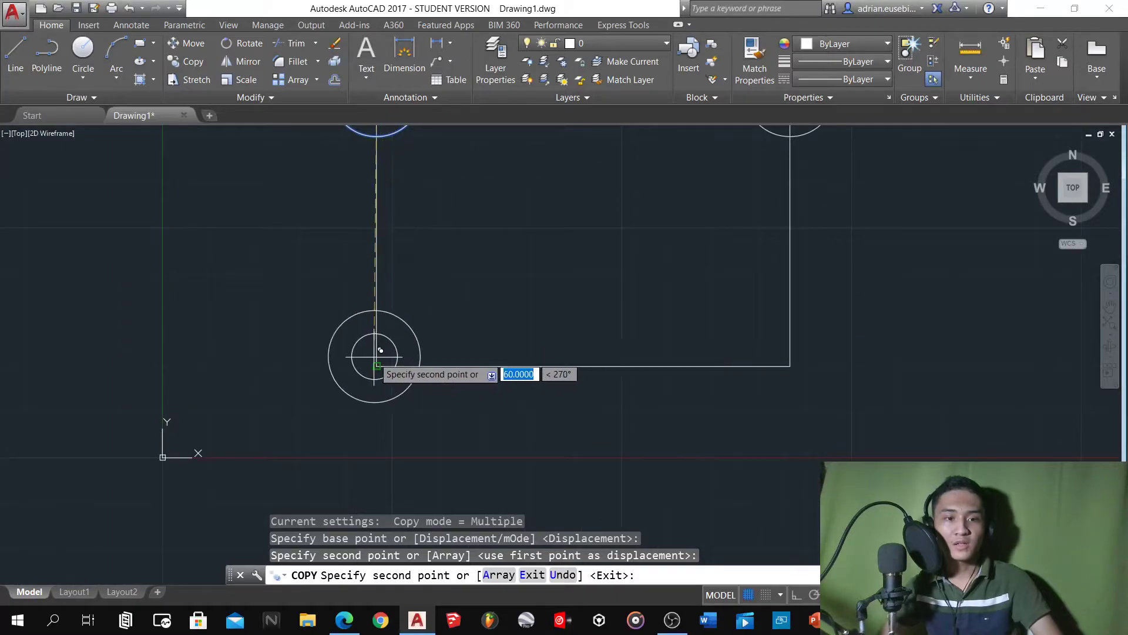
pyautogui.click(380, 351)
pyautogui.click(790, 365)
pyautogui.scroll(-3, 790, 366)
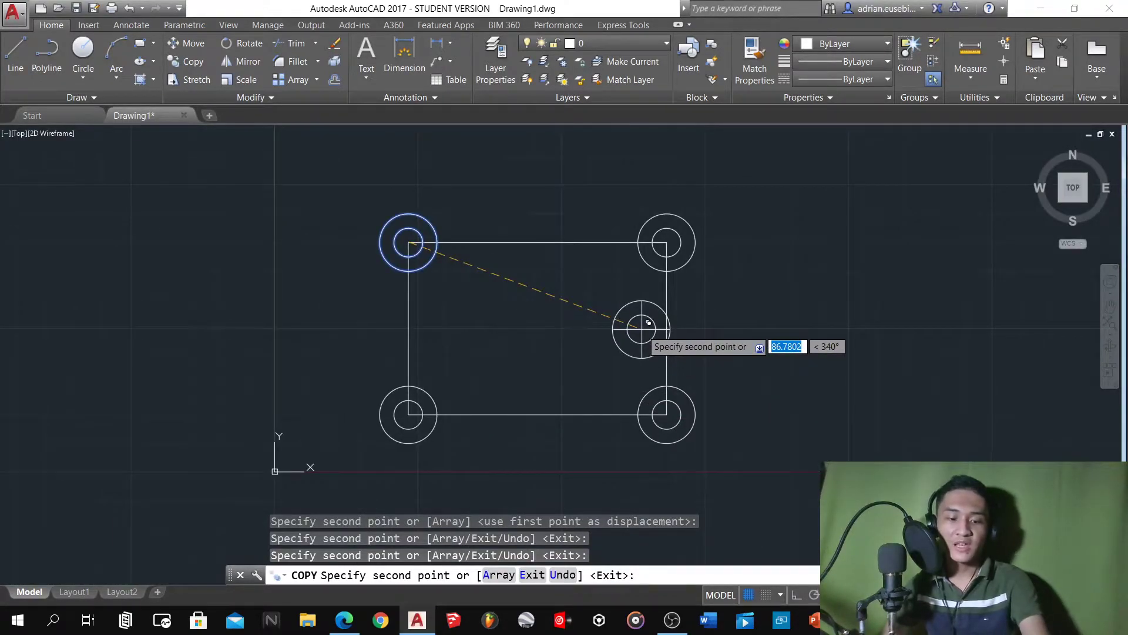
# Finish copying the circle pairs to the rectangle's corners
pyautogui.press('Return')
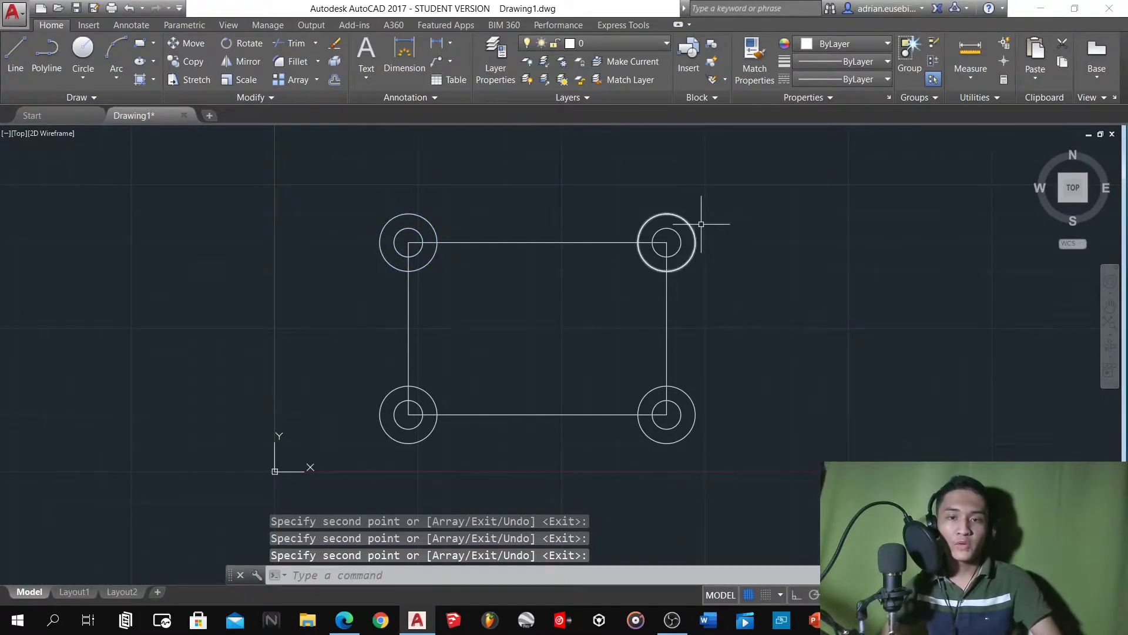
pyautogui.scroll(2, 699, 225)
pyautogui.scroll(-6, 575, 387)
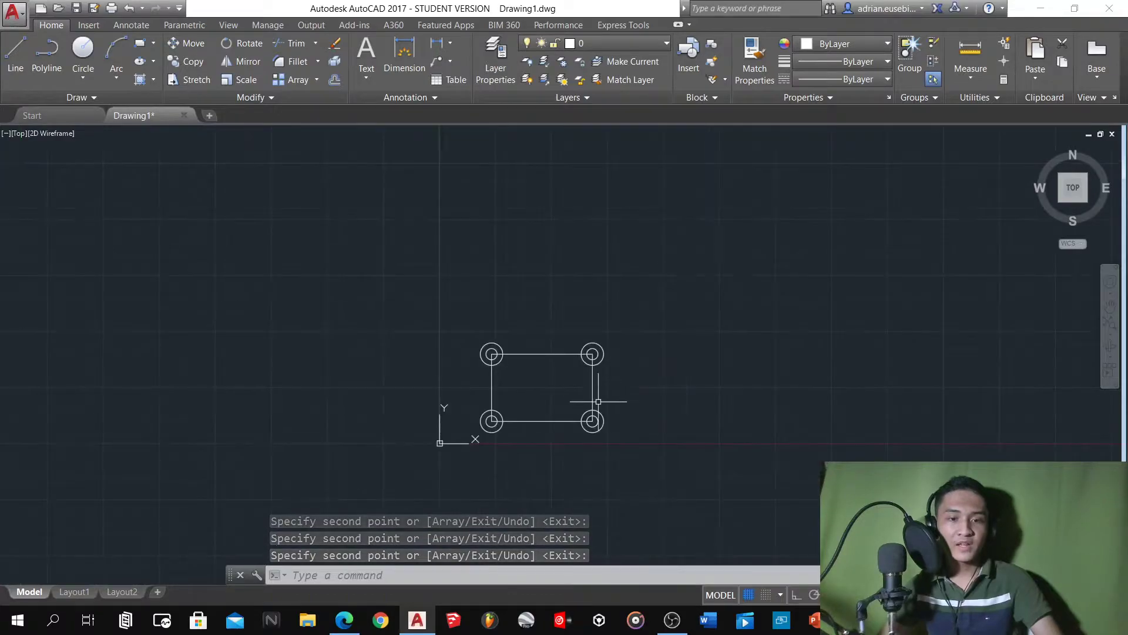
pyautogui.scroll(4, 600, 378)
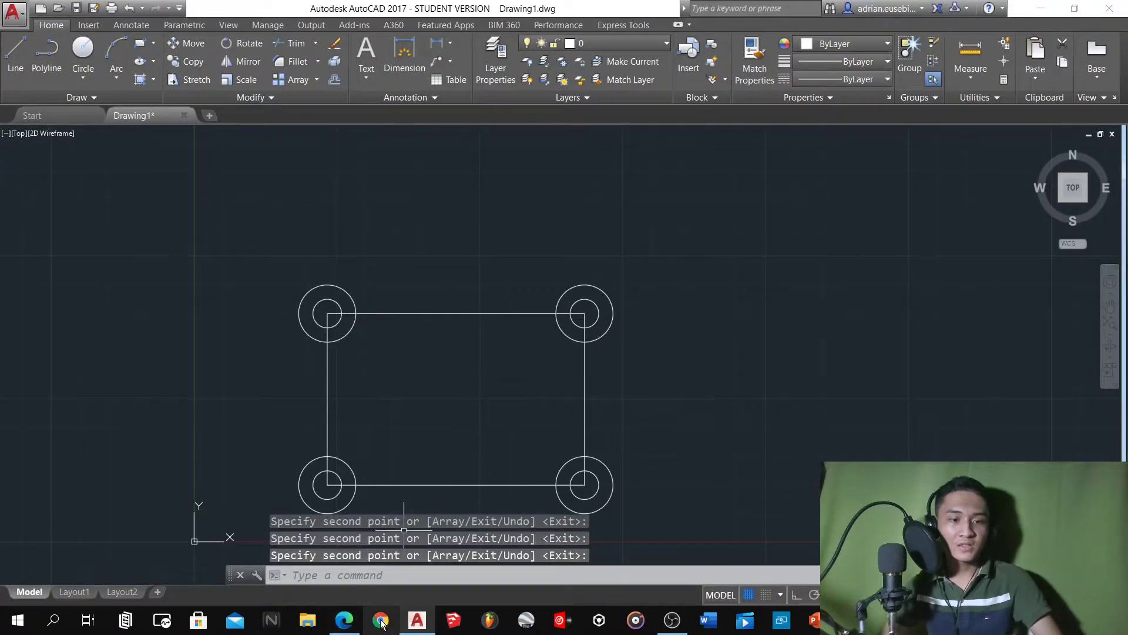
# Check the centre hole in EASY_2D.pdf, and draw a circle of radius 8 at the rectangle's centre in AutoCAD
pyautogui.click(344, 619)
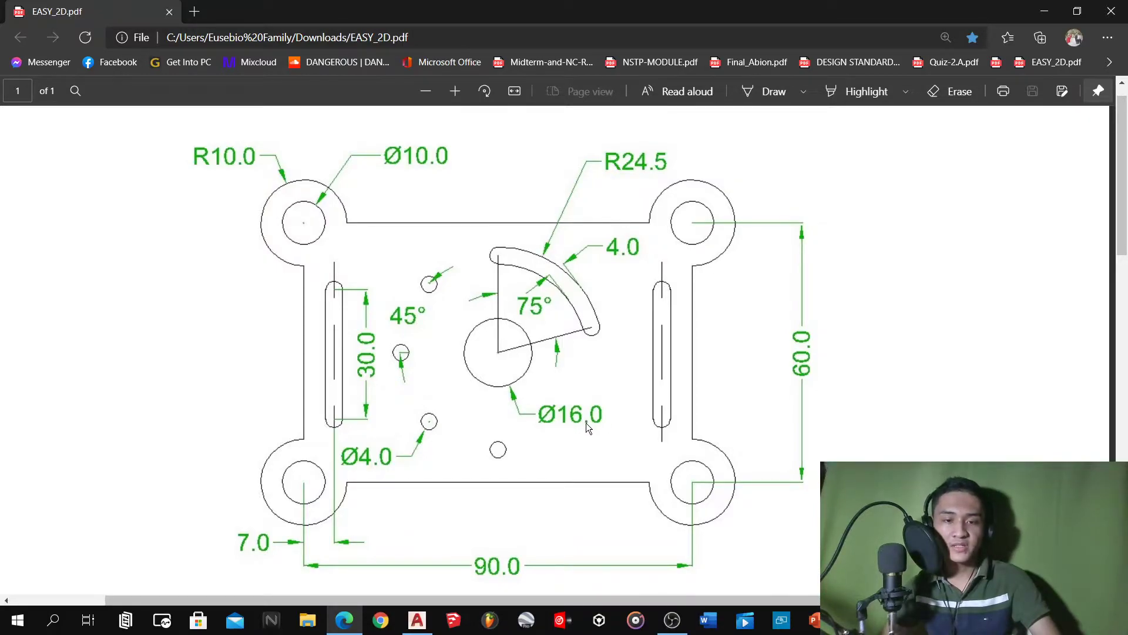
pyautogui.click(417, 618)
pyautogui.write('c')
pyautogui.press('Return')
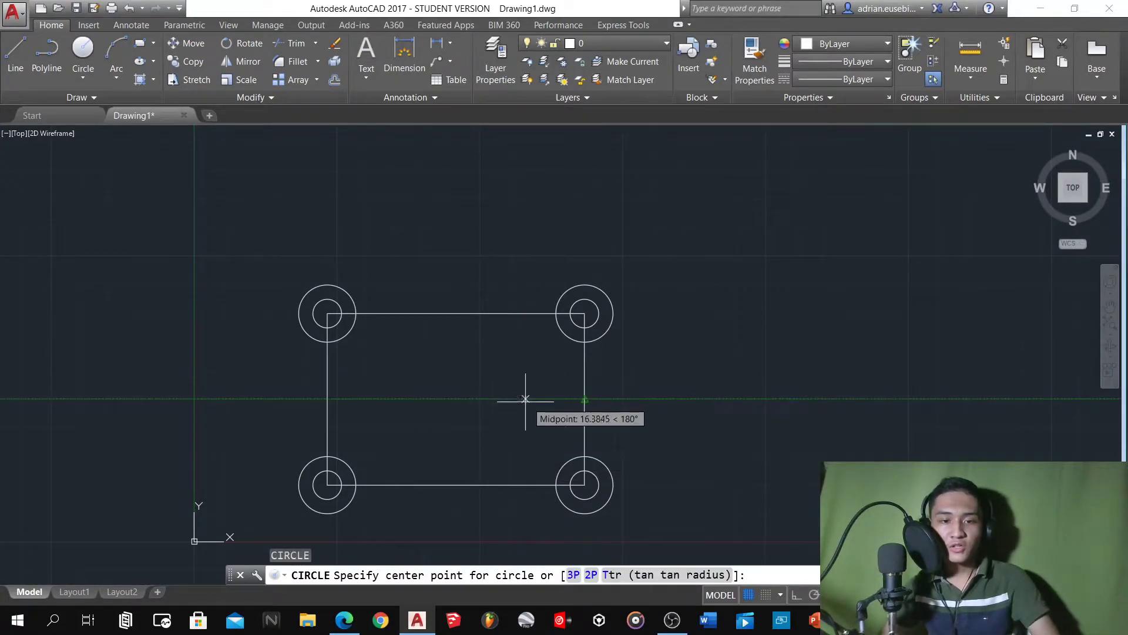
pyautogui.click(456, 398)
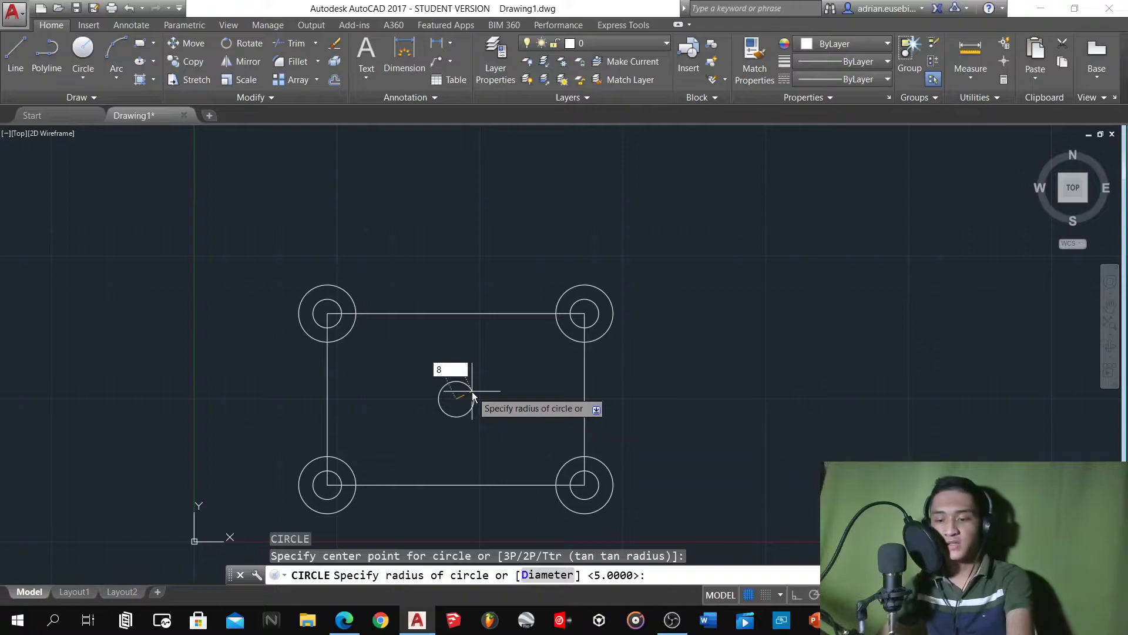
pyautogui.press('Return')
pyautogui.scroll(8, 472, 391)
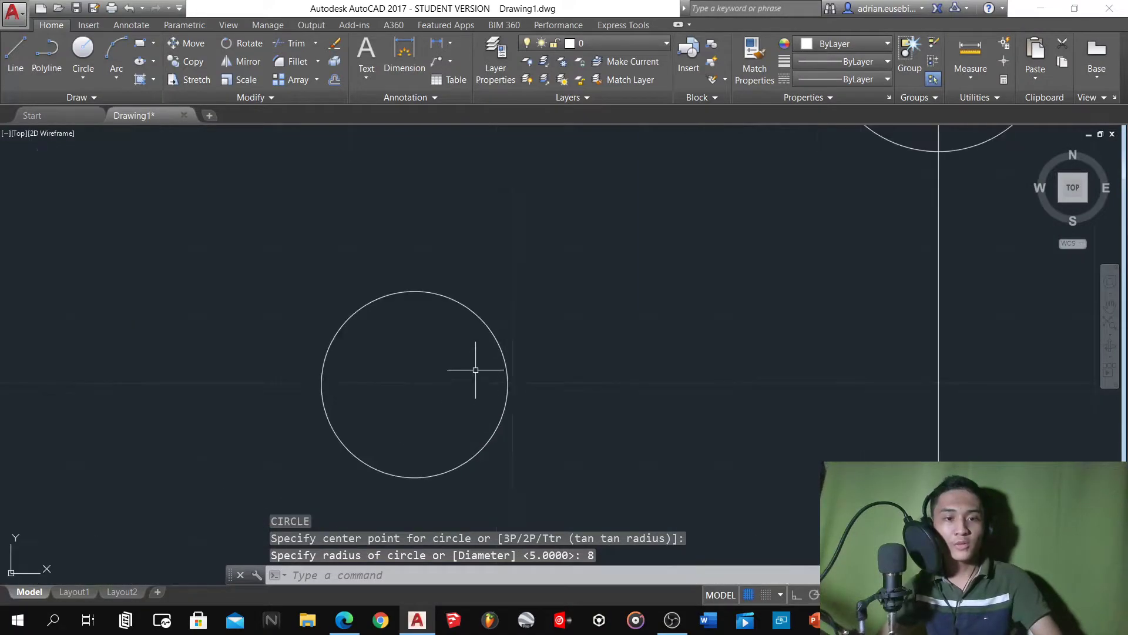
pyautogui.scroll(-6, 474, 376)
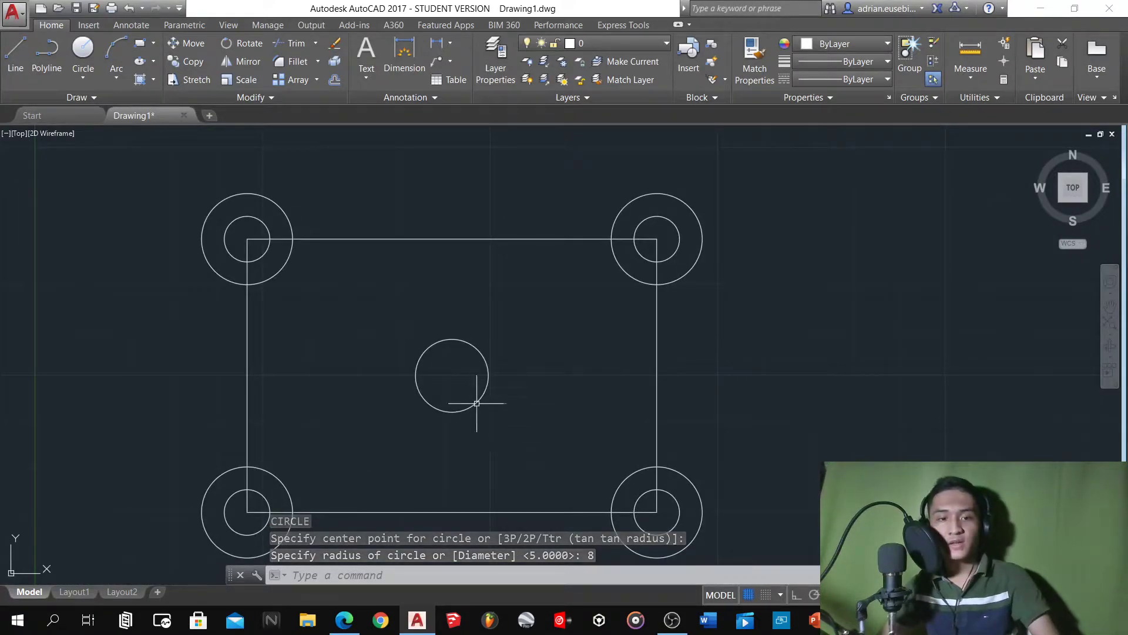
pyautogui.scroll(-4, 458, 385)
pyautogui.scroll(2, 412, 403)
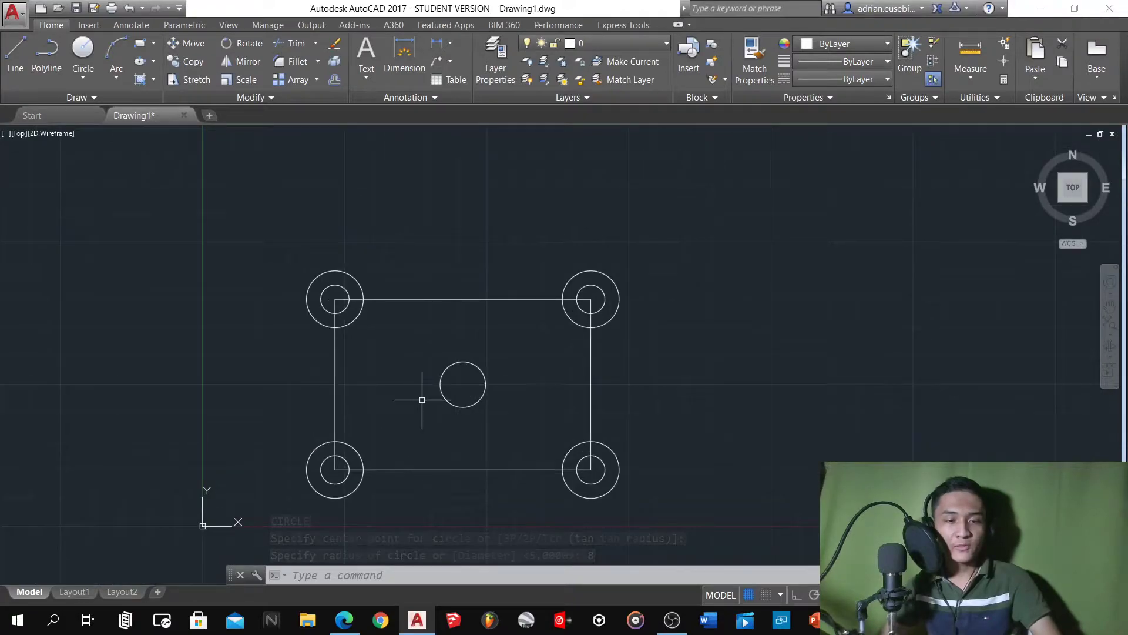
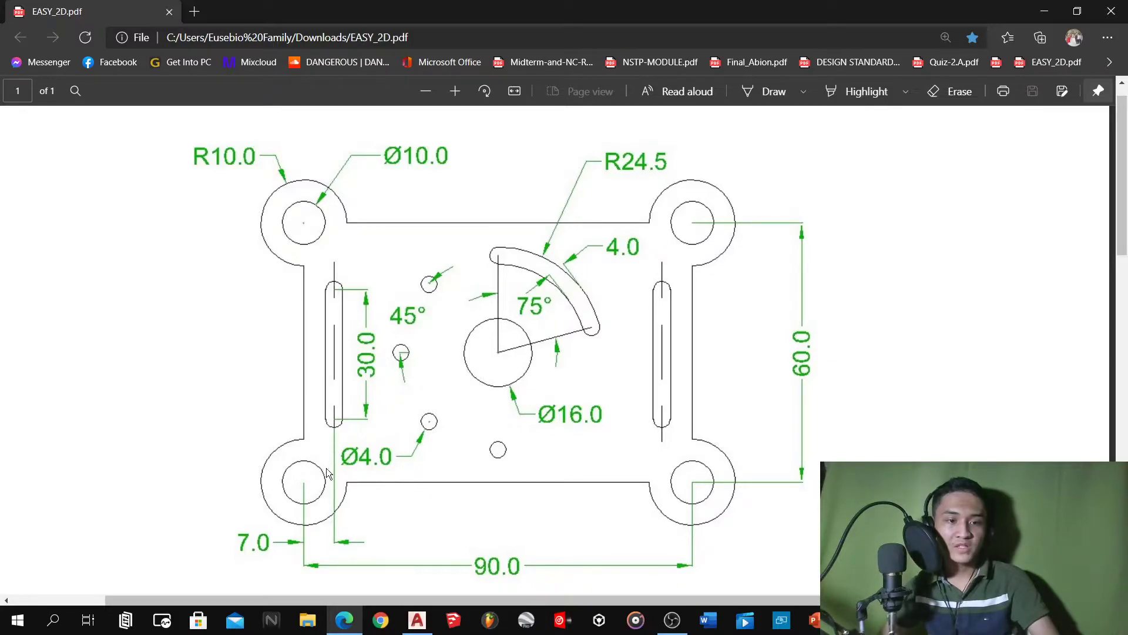
# Return to AutoCAD and offset the rectangle 7 units inward
pyautogui.click(416, 619)
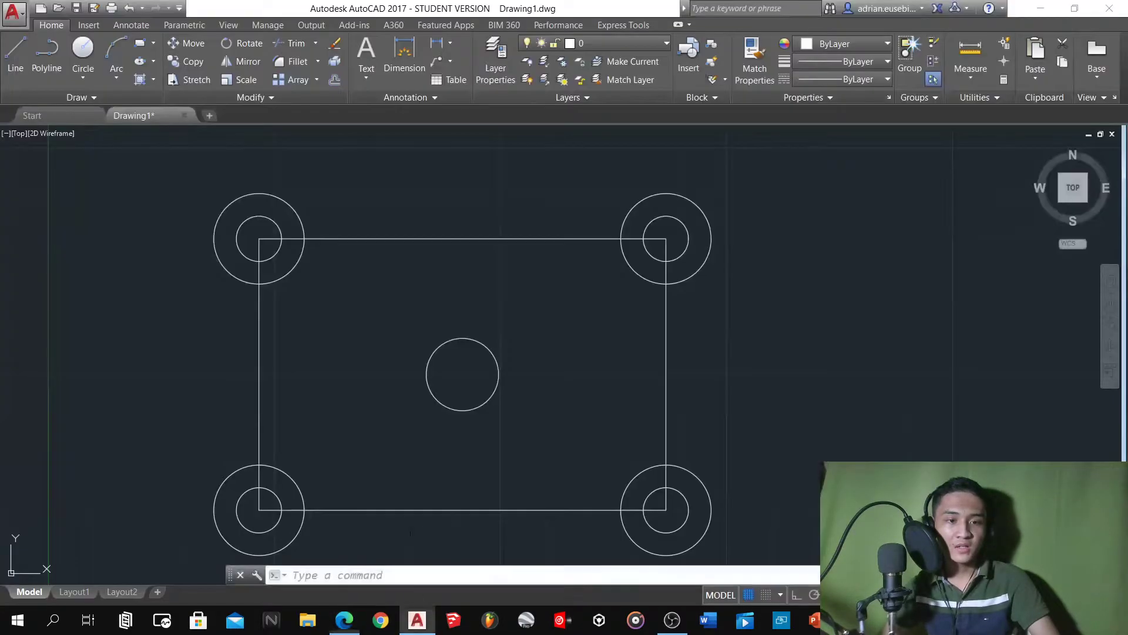
pyautogui.click(318, 404)
pyautogui.click(234, 361)
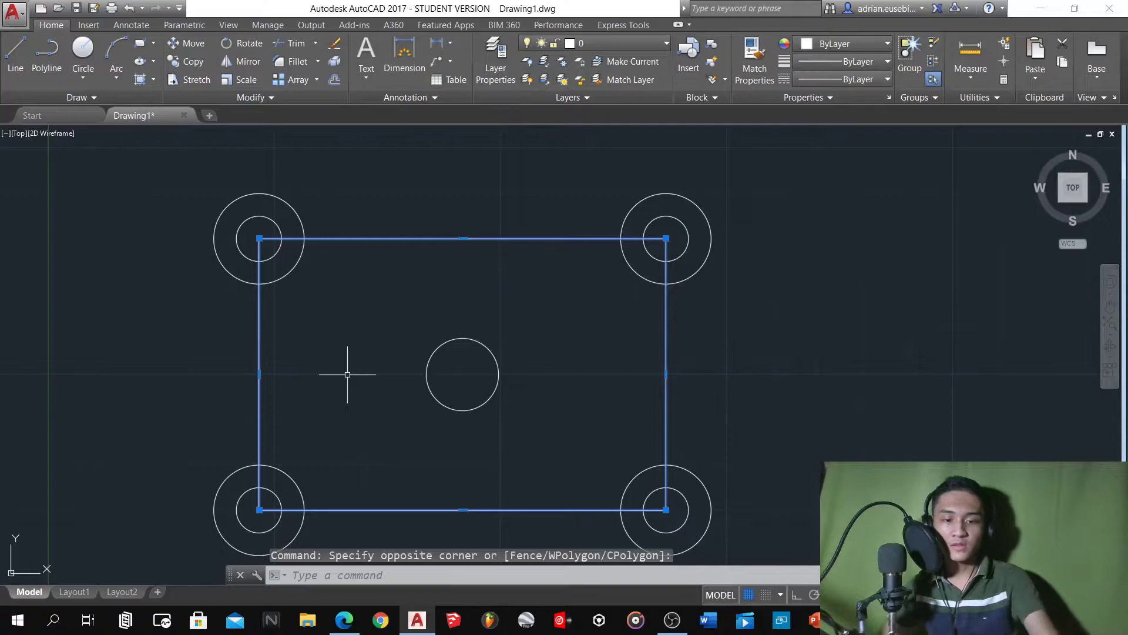
pyautogui.write('o')
pyautogui.press('Return')
pyautogui.press('Return')
pyautogui.write('7')
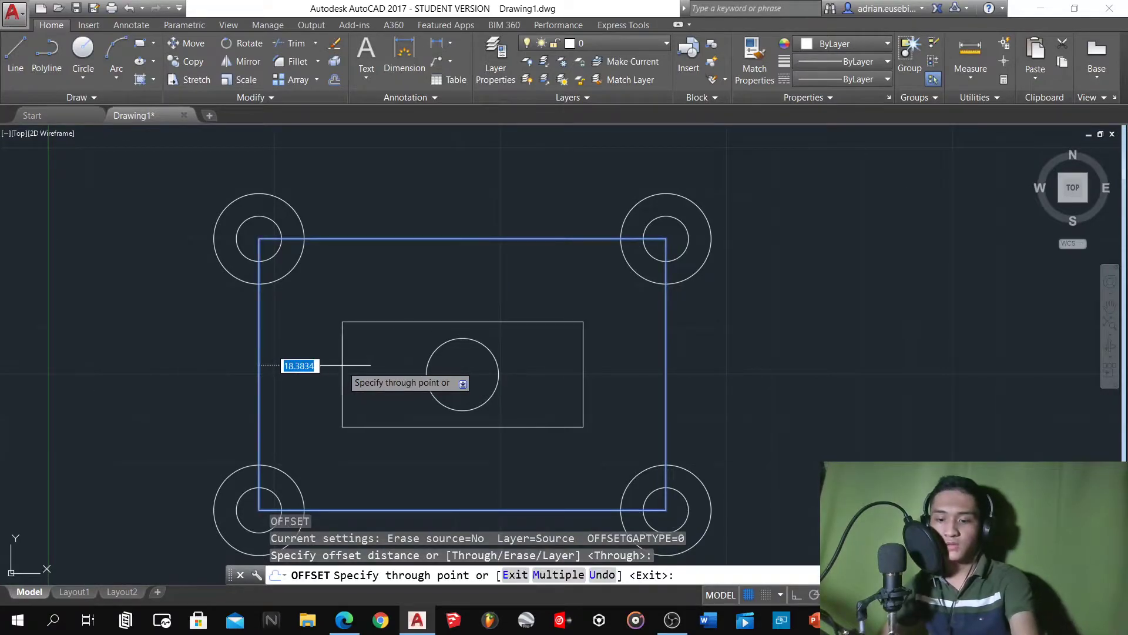
pyautogui.press('Return')
pyautogui.press('Return')
# Explode the inner offset rectangle into separate lines
pyautogui.click(305, 423)
pyautogui.click(283, 385)
pyautogui.write('x')
pyautogui.press('Return')
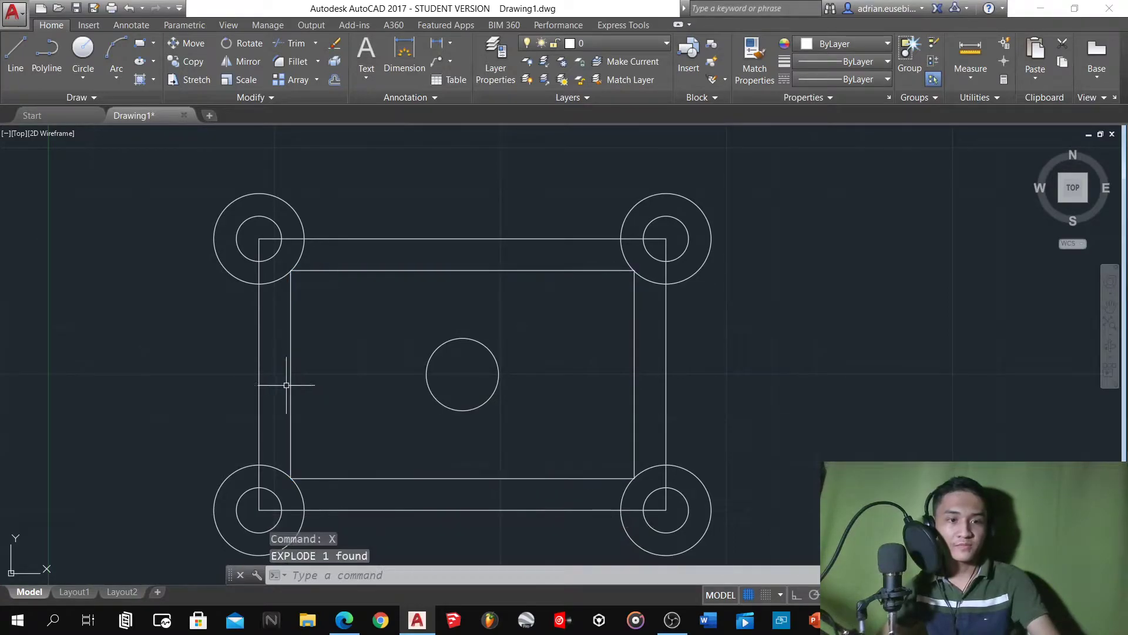
# Delete the upper and lower horizontal lines of the exploded inner rectangle
pyautogui.click(386, 303)
pyautogui.click(358, 246)
pyautogui.click(454, 491)
pyautogui.click(433, 461)
pyautogui.press('Delete')
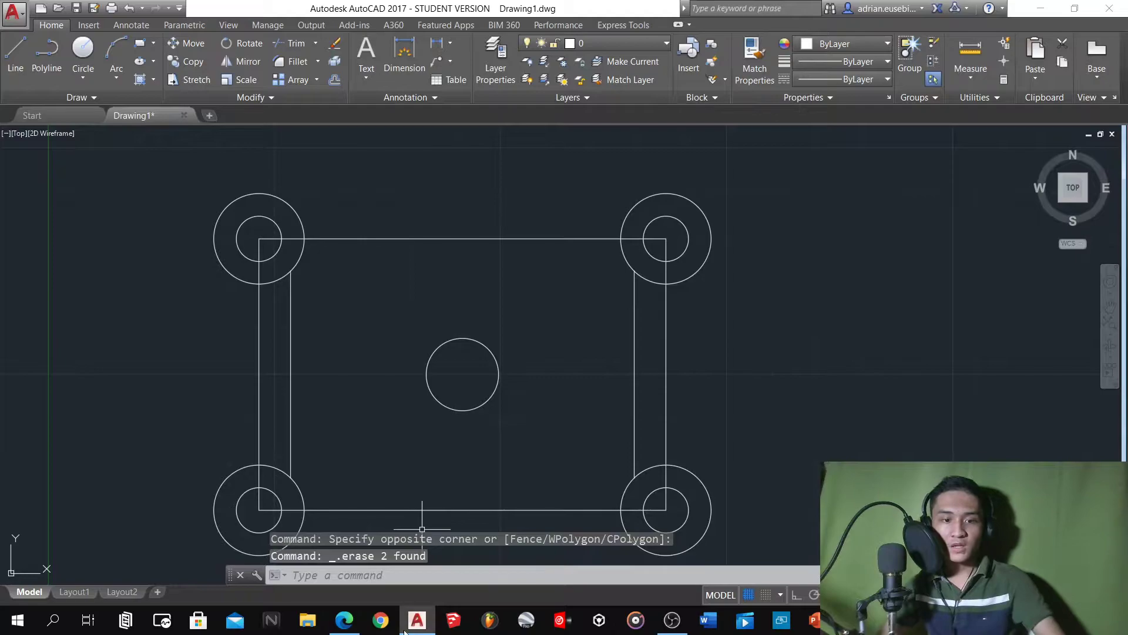
# Check the slot dimensions in EASY_2D.pdf, and offset the left inner vertical line 2 units outward in AutoCAD
pyautogui.click(344, 620)
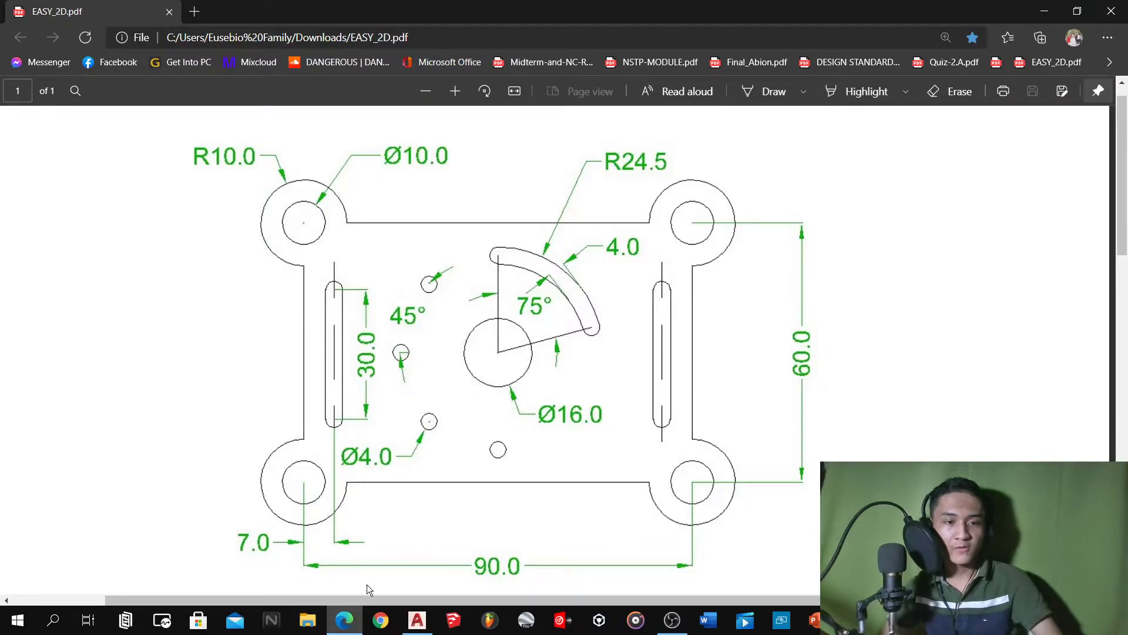
pyautogui.click(417, 620)
pyautogui.scroll(4, 288, 400)
pyautogui.scroll(-4, 310, 378)
pyautogui.click(516, 382)
pyautogui.click(298, 359)
pyautogui.write('o')
pyautogui.press('Return')
pyautogui.press('Return')
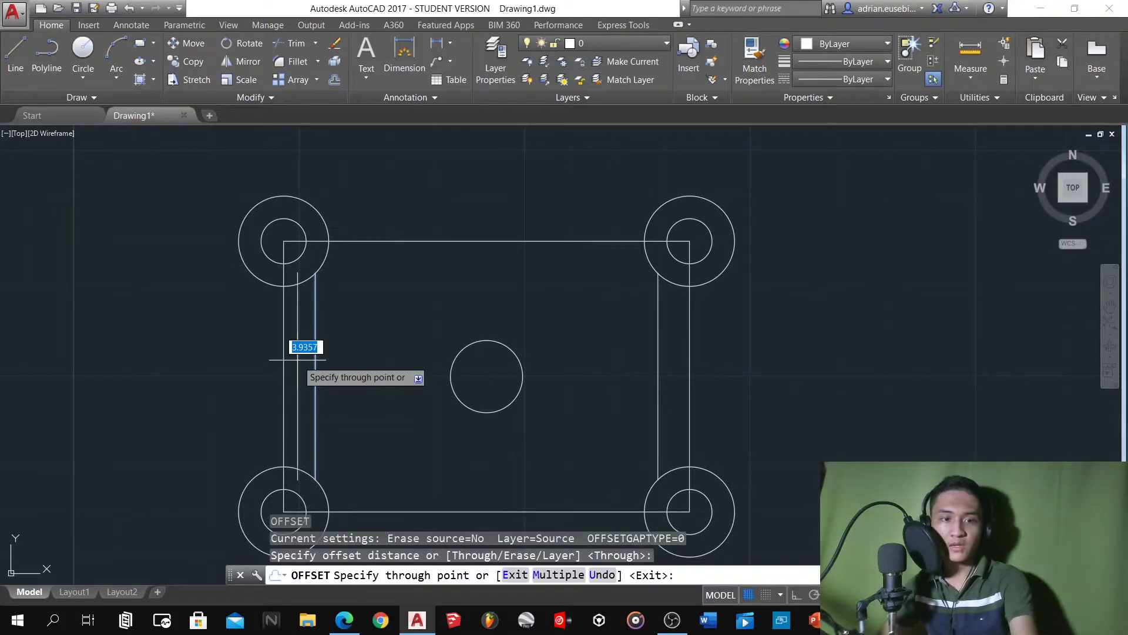
pyautogui.write('2')
pyautogui.press('Return')
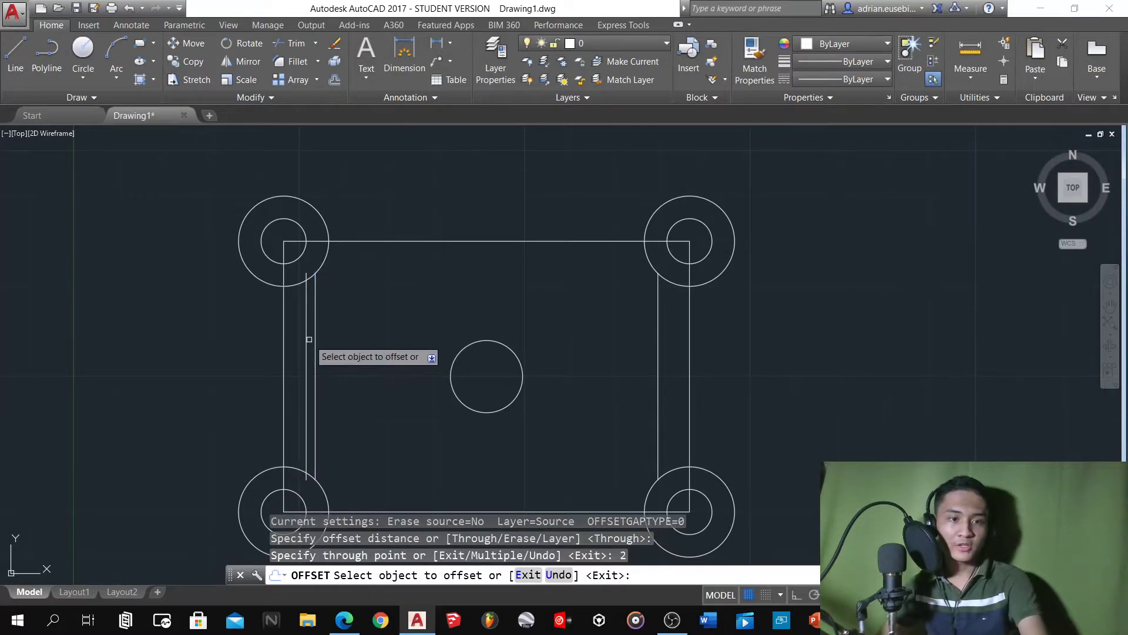
pyautogui.click(307, 339)
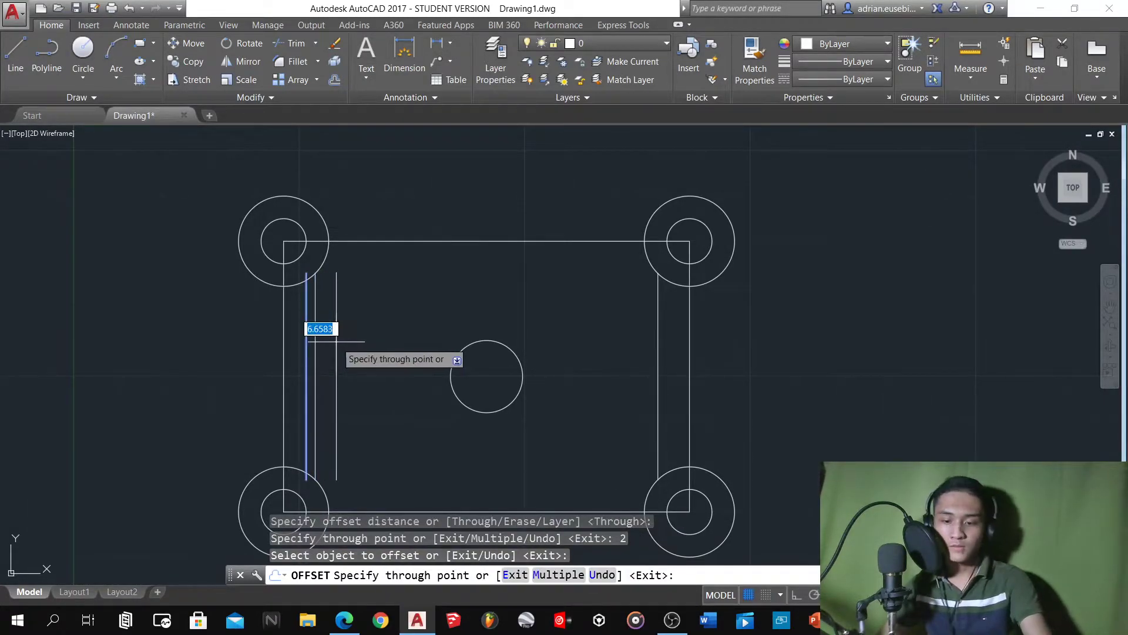
pyautogui.write('2')
pyautogui.press('Return')
pyautogui.hotkey('ctrl', 'z')
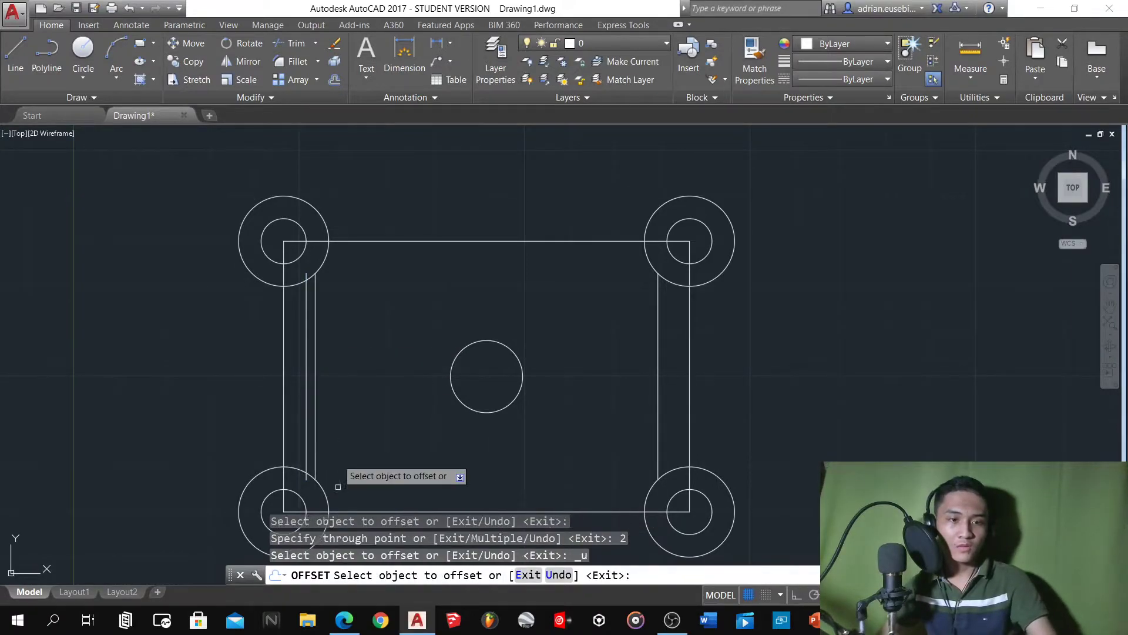
# Offset the left slot's centre line 2 units toward the plate's centre
pyautogui.click(315, 423)
pyautogui.write('2')
pyautogui.press('Return')
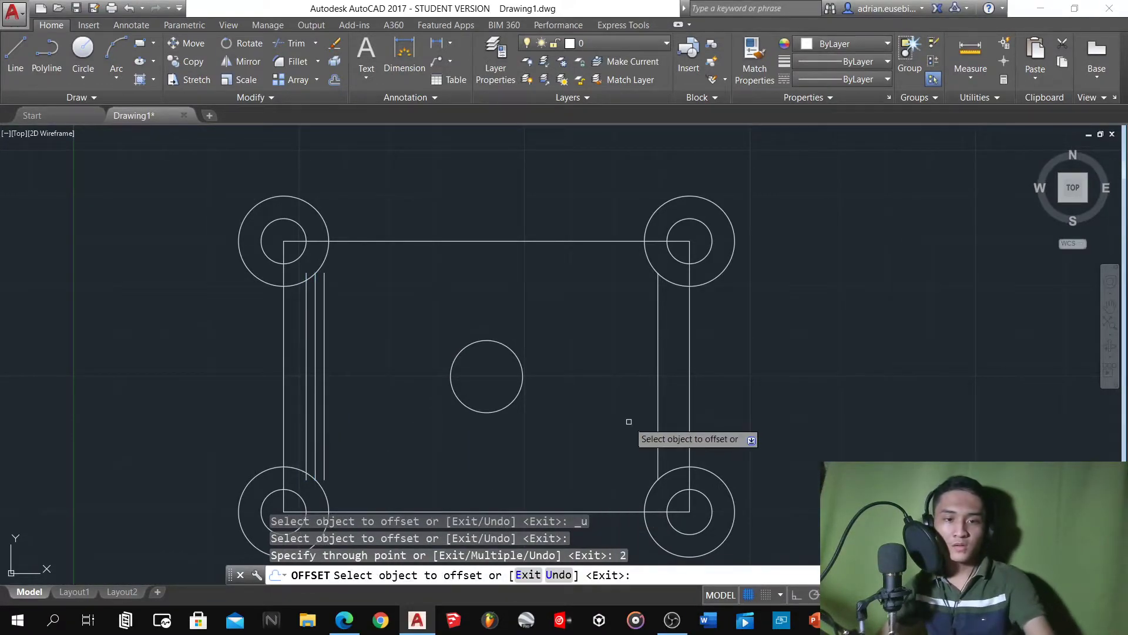
# Offset the right inner vertical line 2 units to each side, and end the Offset command after checking EASY_2D.pdf
pyautogui.click(657, 379)
pyautogui.write('2')
pyautogui.press('Return')
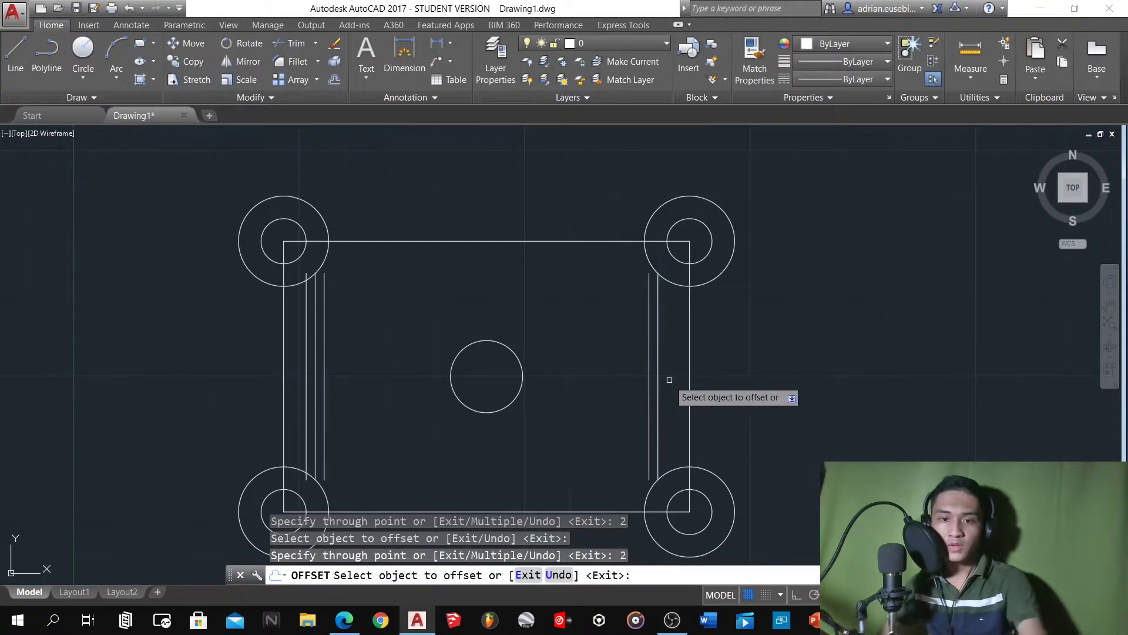
pyautogui.click(659, 374)
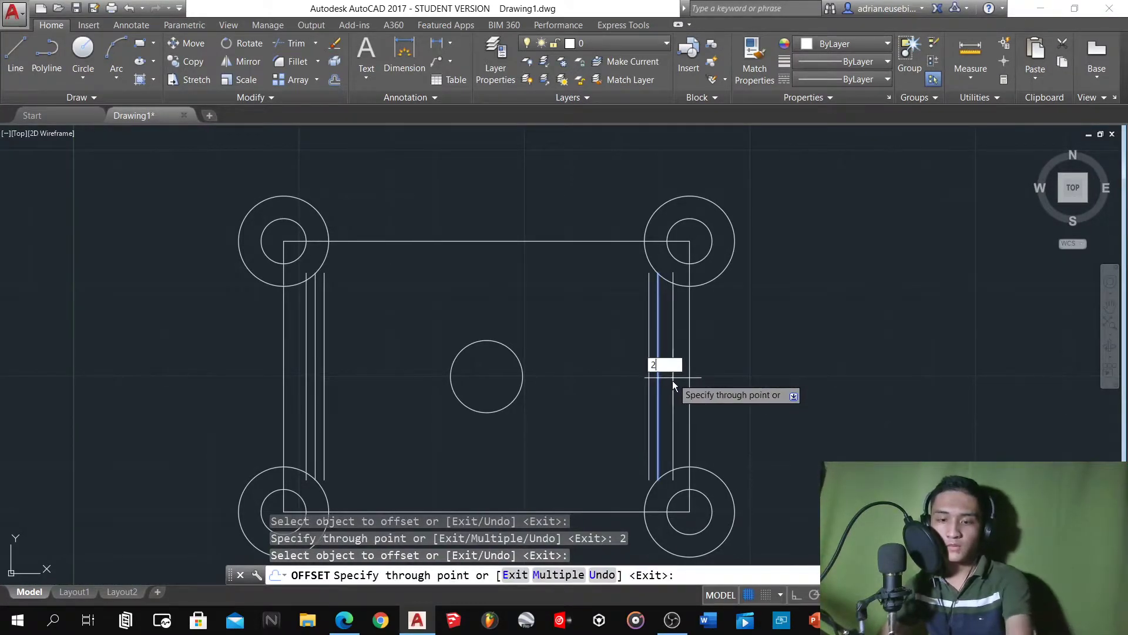
pyautogui.press('Return')
pyautogui.click(347, 621)
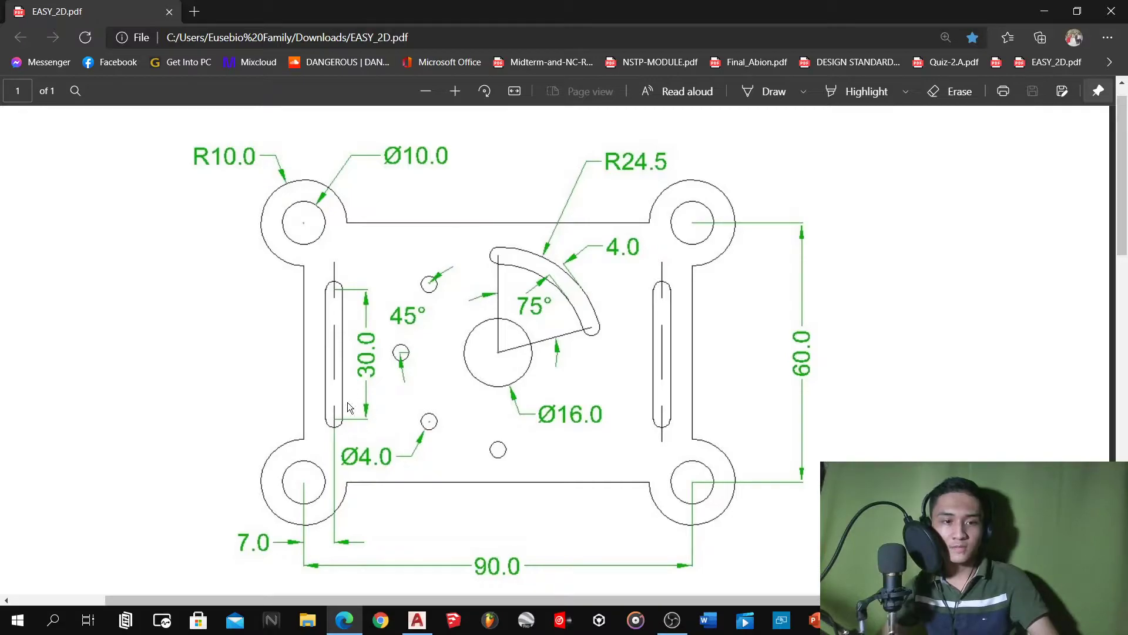
pyautogui.click(341, 624)
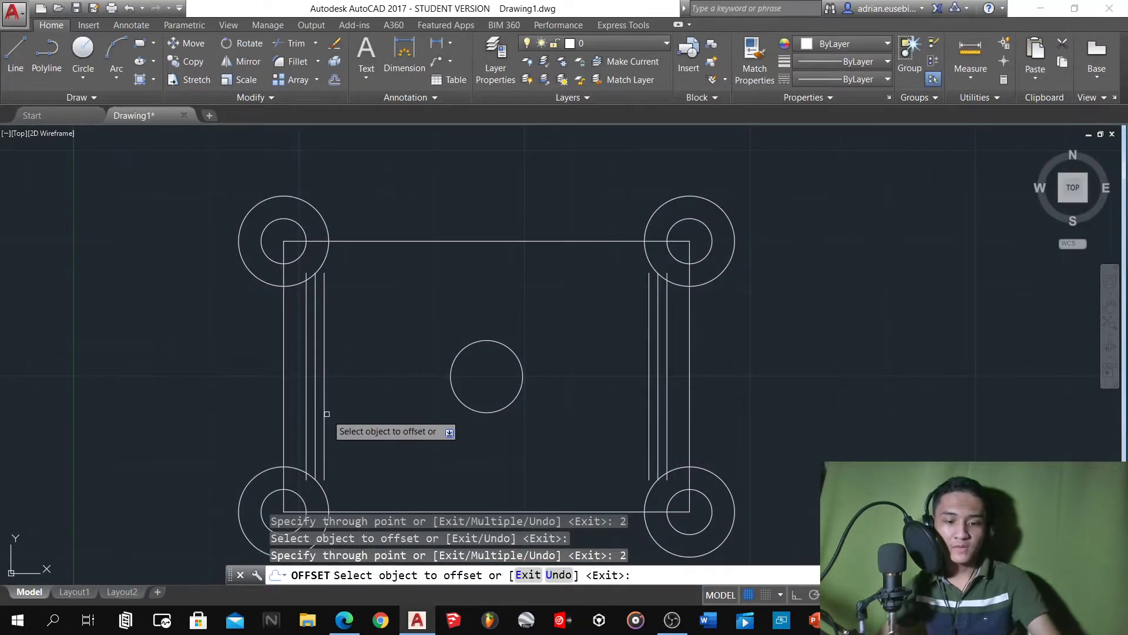
pyautogui.press('Escape')
pyautogui.press('Escape')
pyautogui.press('Escape')
# Draw a horizontal line between the midpoints of the left slot's two outer vertical lines
pyautogui.write('l')
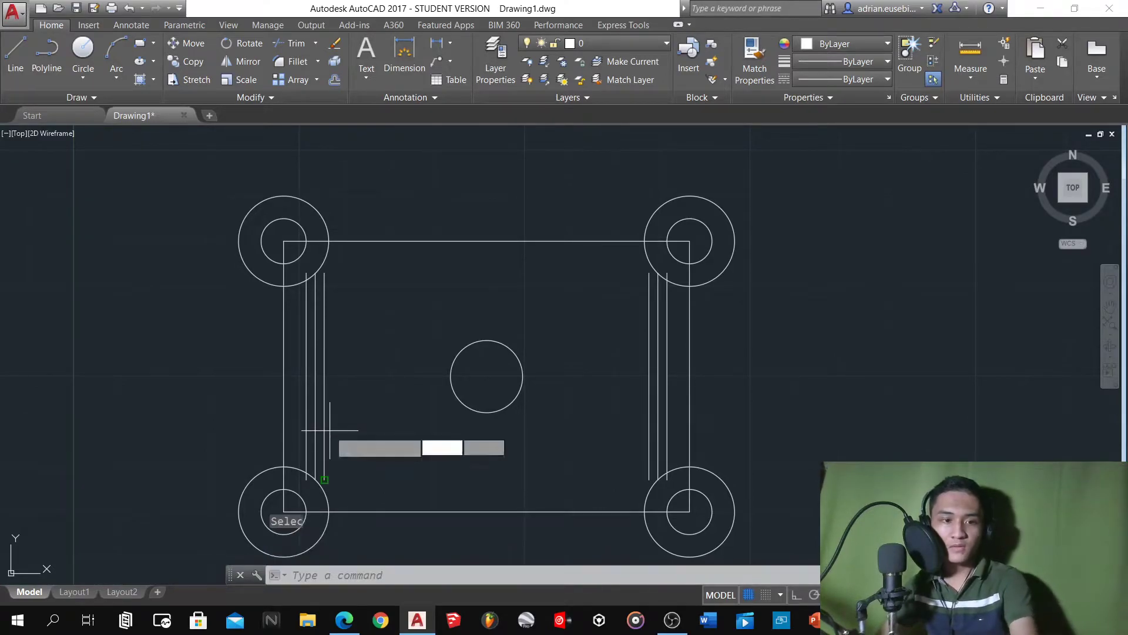
pyautogui.press('Return')
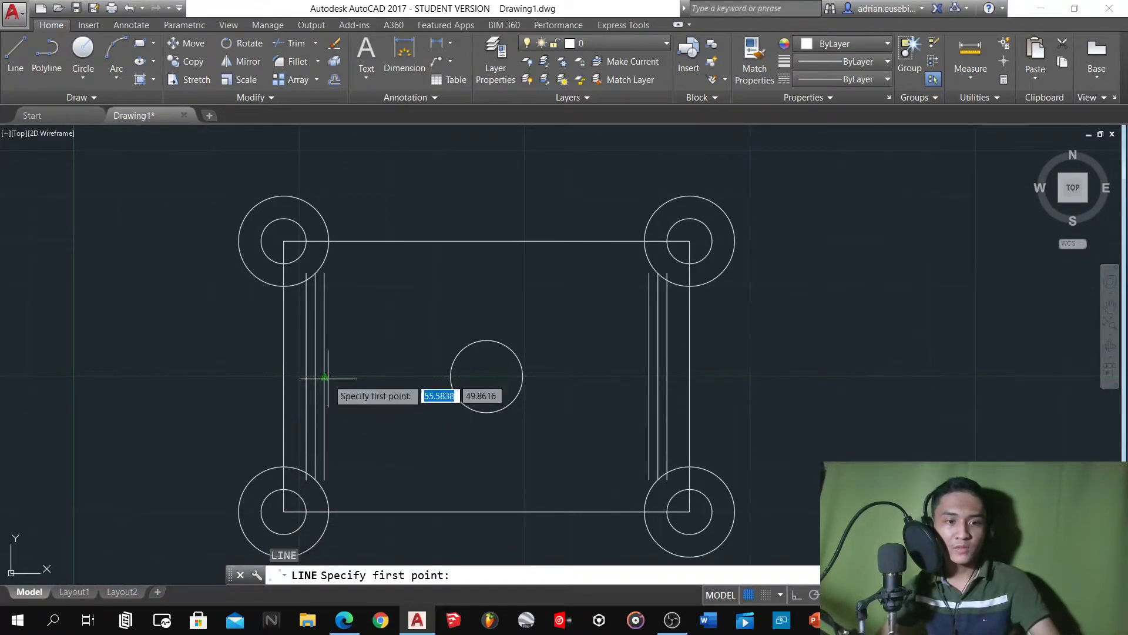
pyautogui.click(306, 377)
pyautogui.click(306, 376)
pyautogui.press('Return')
# Offset the left slot's short horizontal midline 15 units upward, checking the slot length in EASY_2D.pdf
pyautogui.scroll(5, 302, 379)
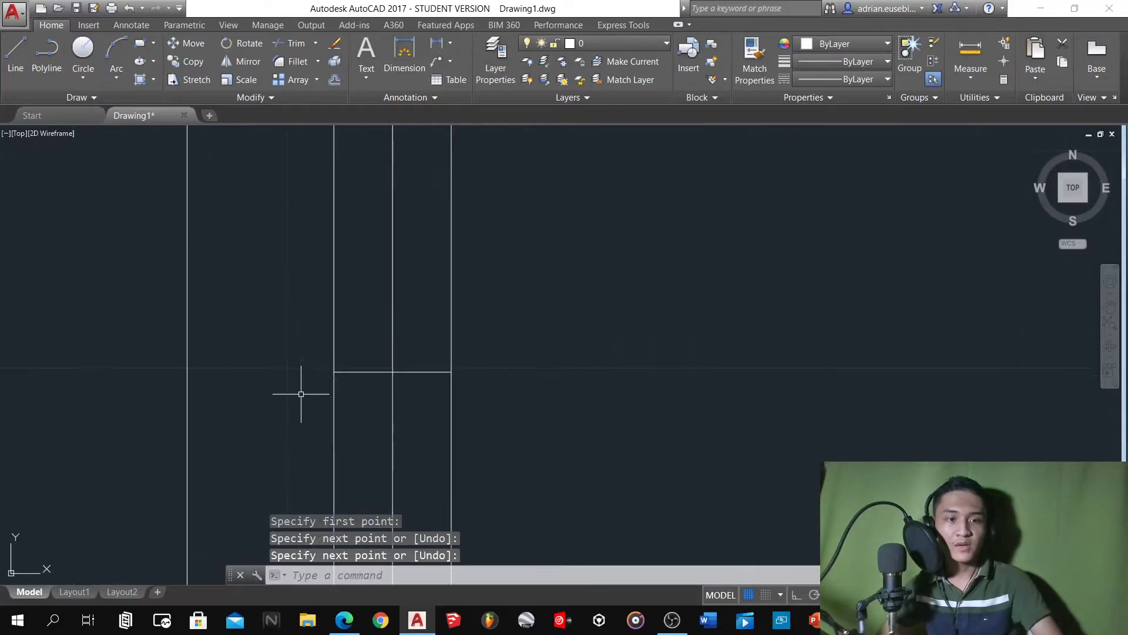
pyautogui.click(347, 372)
pyautogui.click(520, 404)
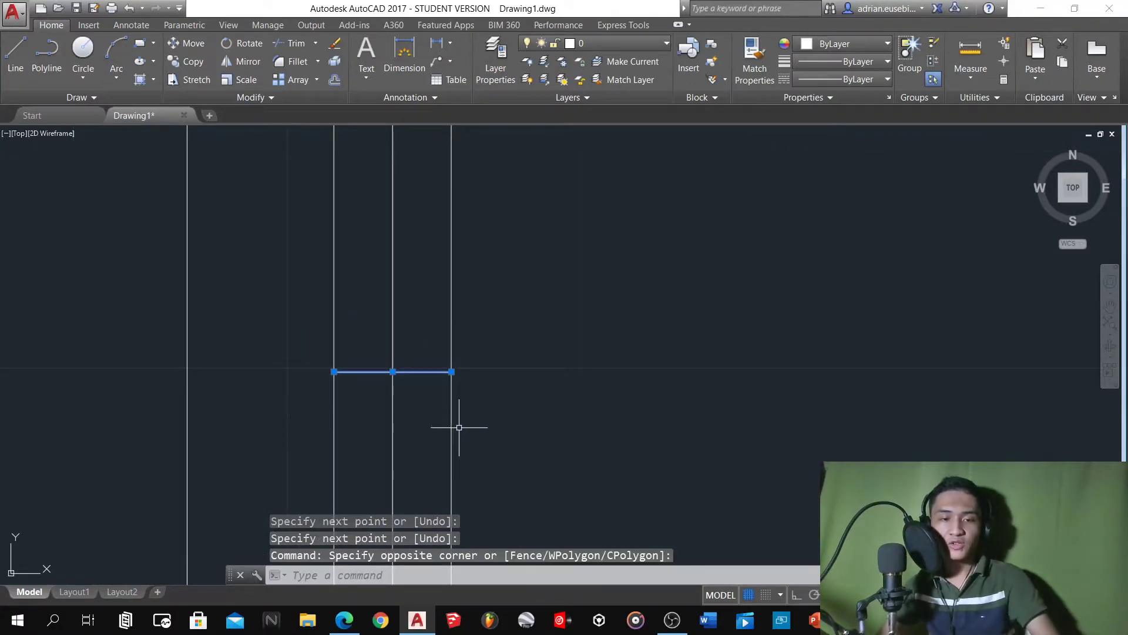
pyautogui.scroll(-6, 459, 427)
pyautogui.scroll(-2, 455, 358)
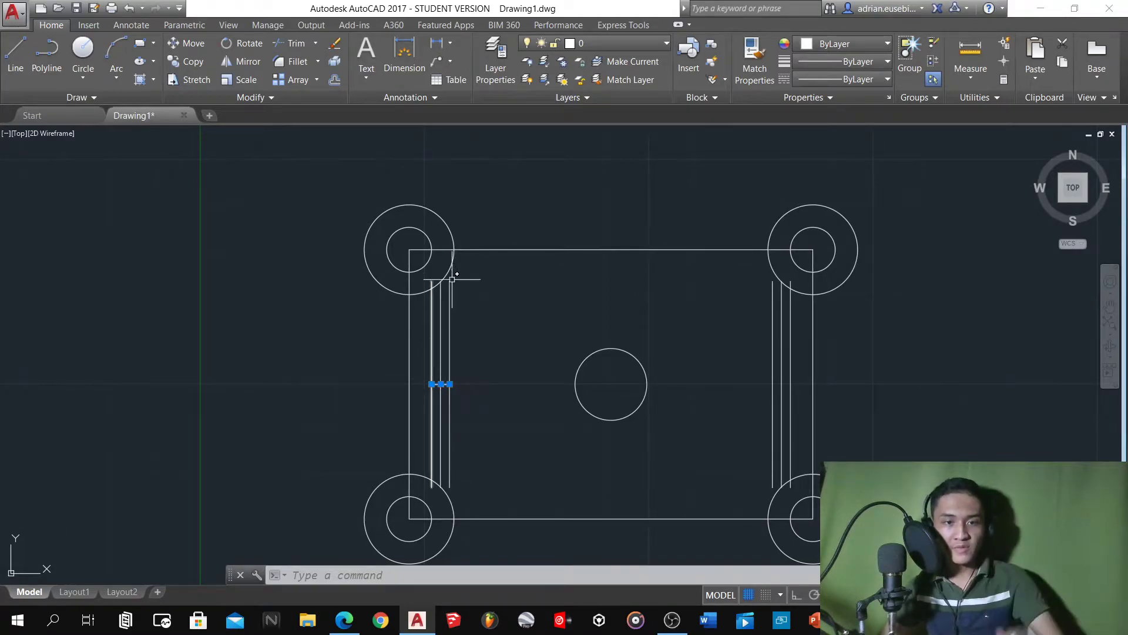
pyautogui.write('o')
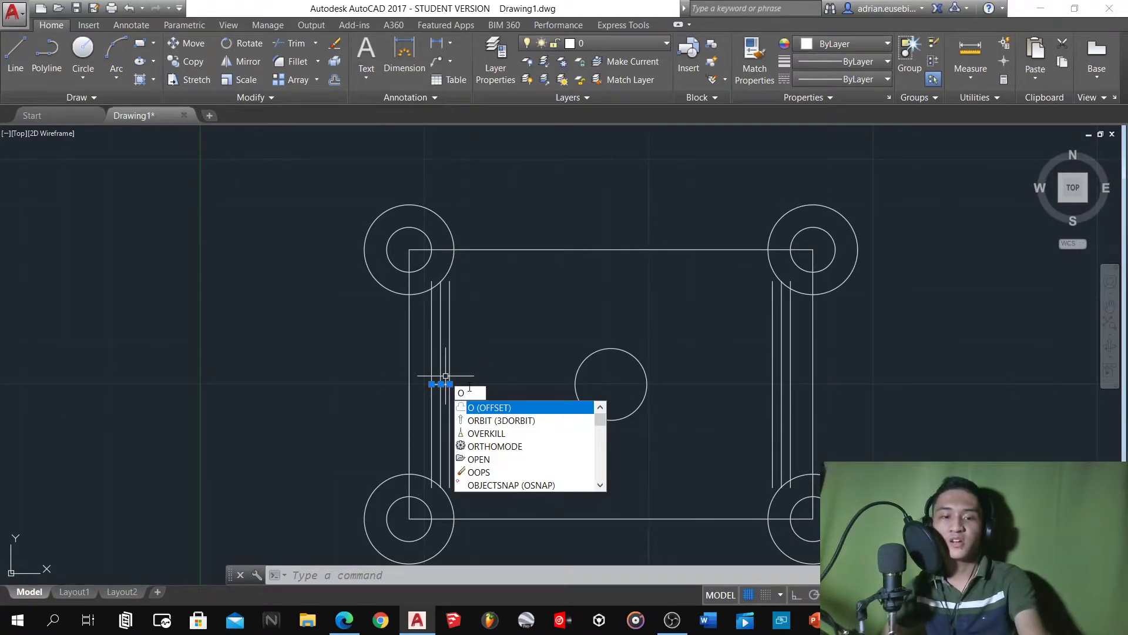
pyautogui.press('Return')
pyautogui.press('Return')
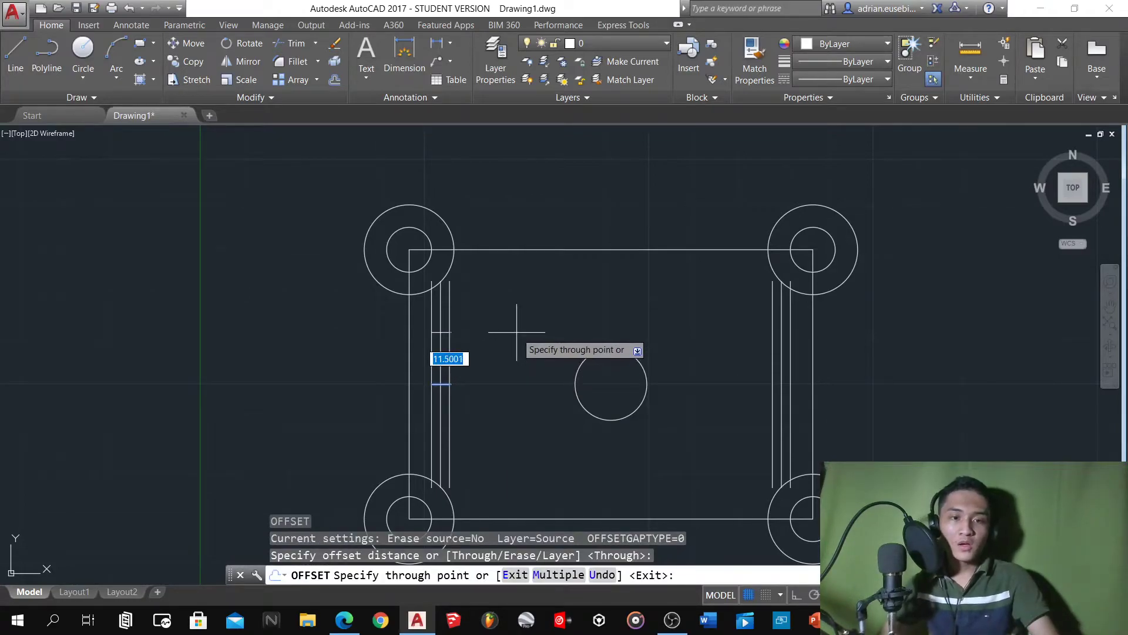
pyautogui.hotkey('alt', 'Tab')
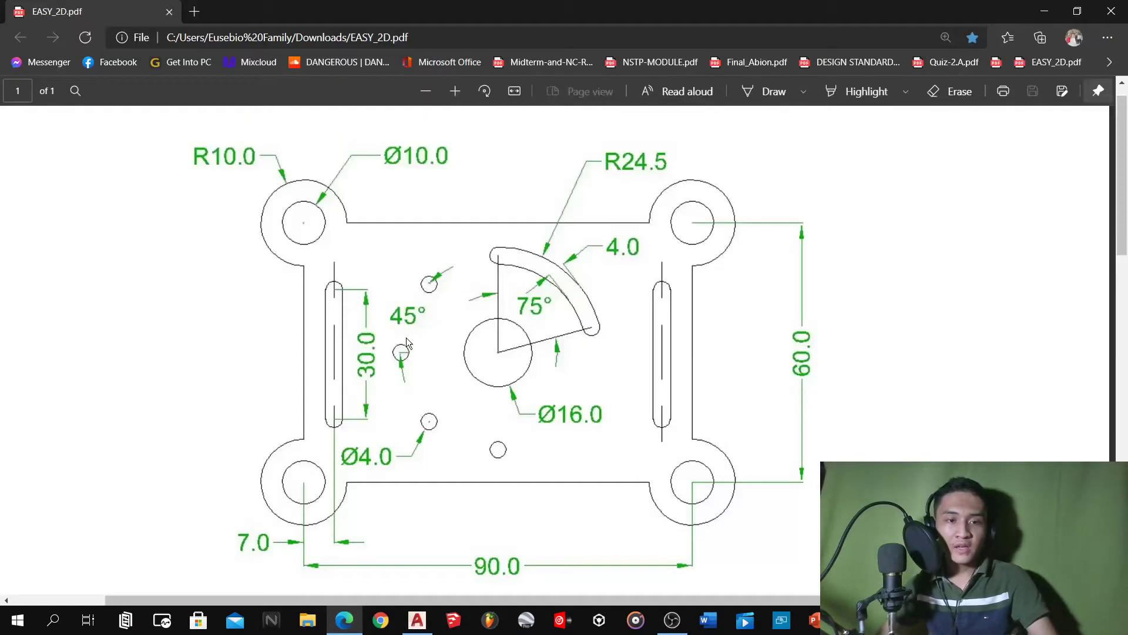
pyautogui.hotkey('alt', 'Tab')
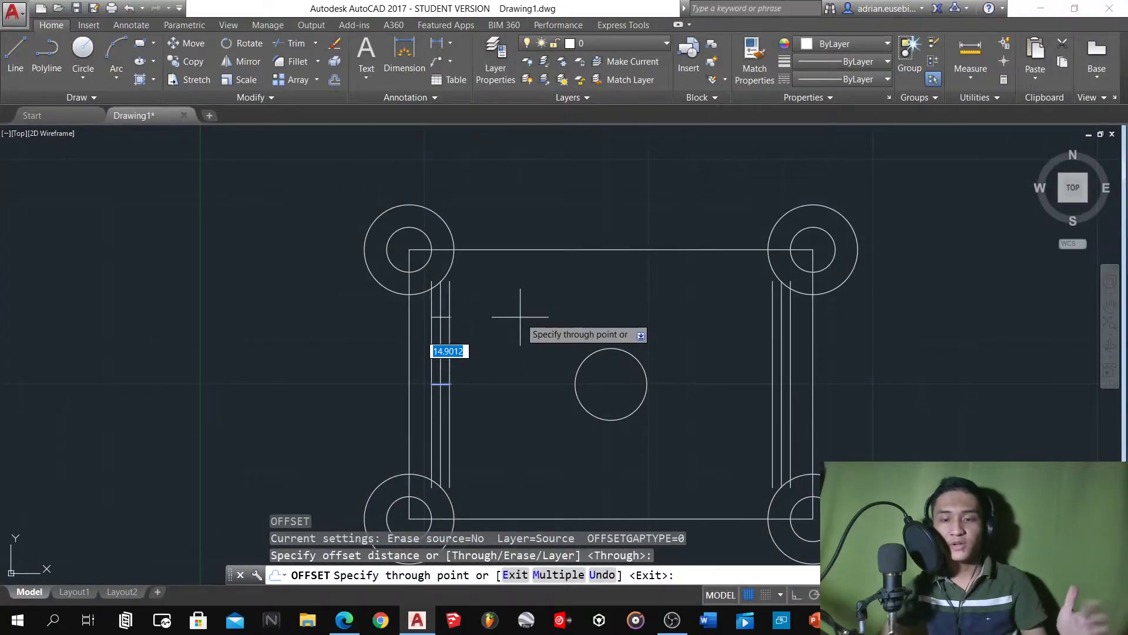
pyautogui.write('15')
pyautogui.press('Return')
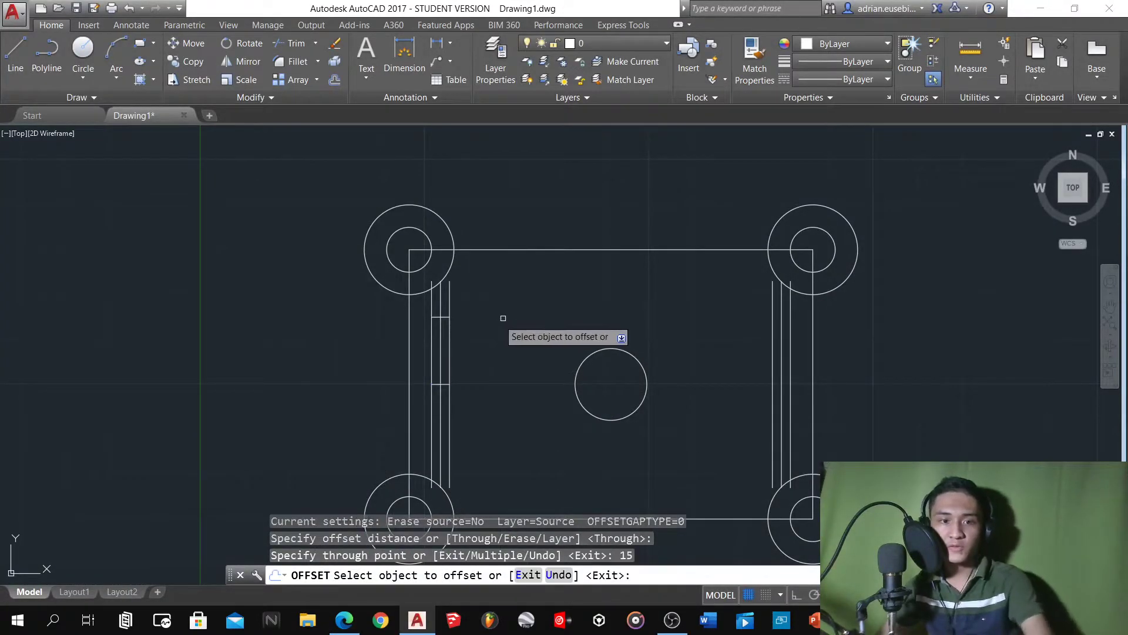
# Offset the left slot's short horizontal midline 15 units downward and end the Offset command
pyautogui.click(442, 383)
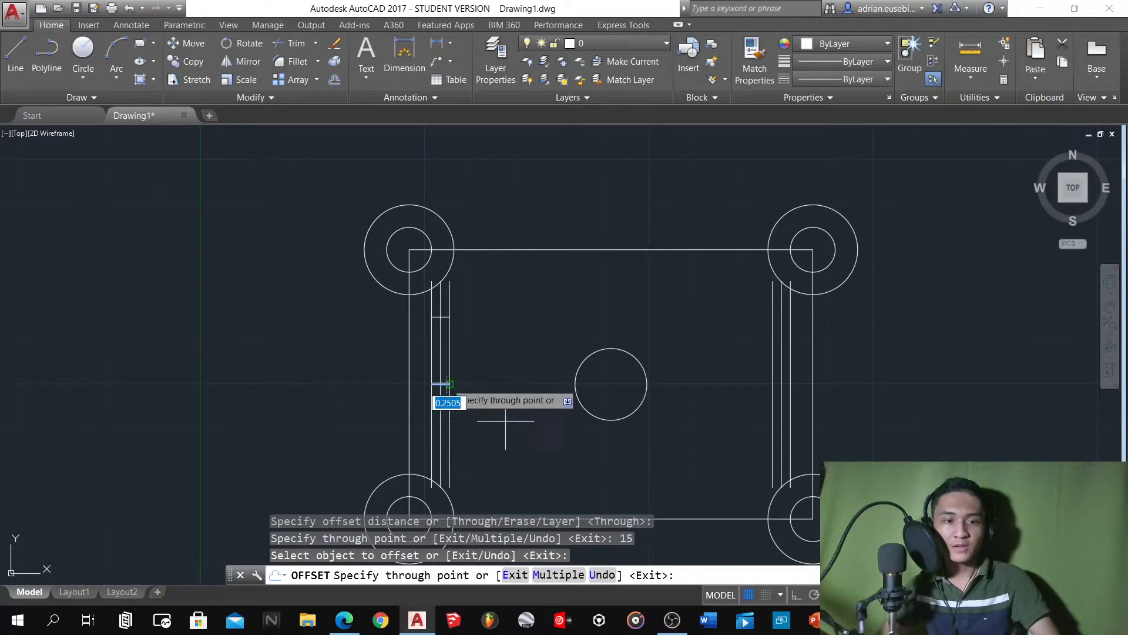
pyautogui.click(508, 423)
pyautogui.press('Return')
pyautogui.scroll(5, 437, 435)
pyautogui.scroll(-8, 453, 453)
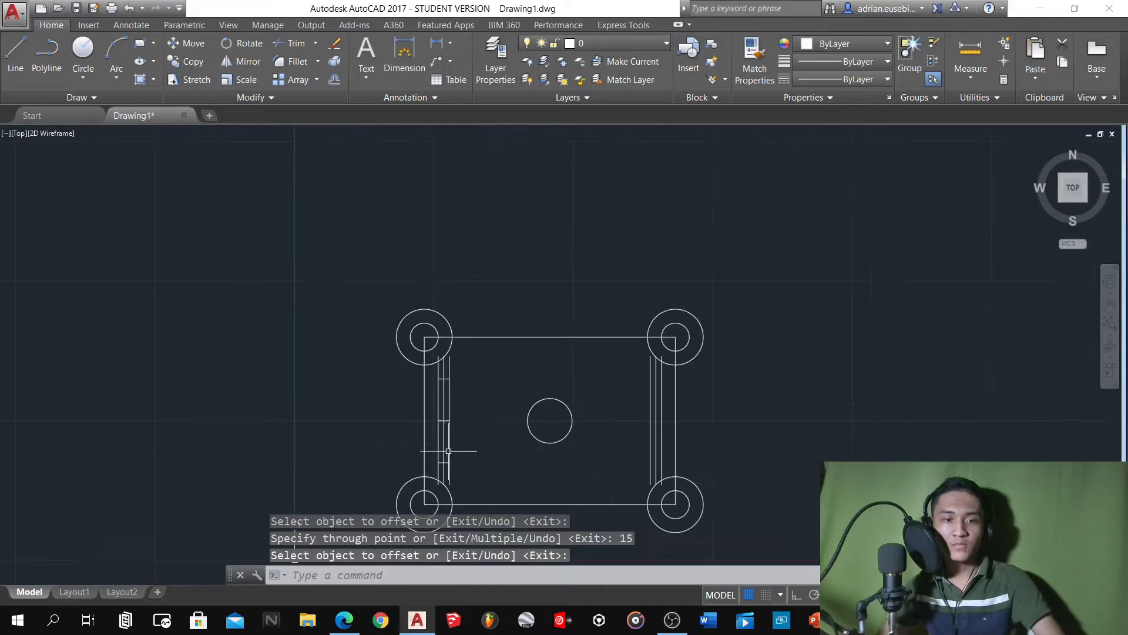
# Delete the left slot's vertical centre line and its short horizontal midline
pyautogui.scroll(5, 449, 453)
pyautogui.press('Return')
pyautogui.click(436, 426)
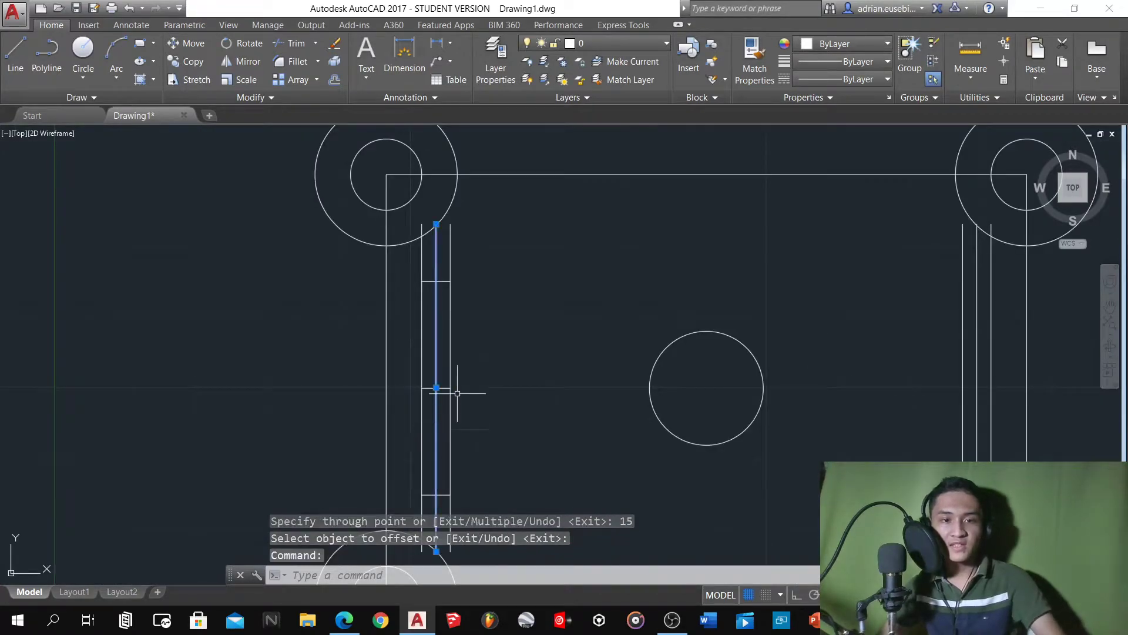
pyautogui.press('Delete')
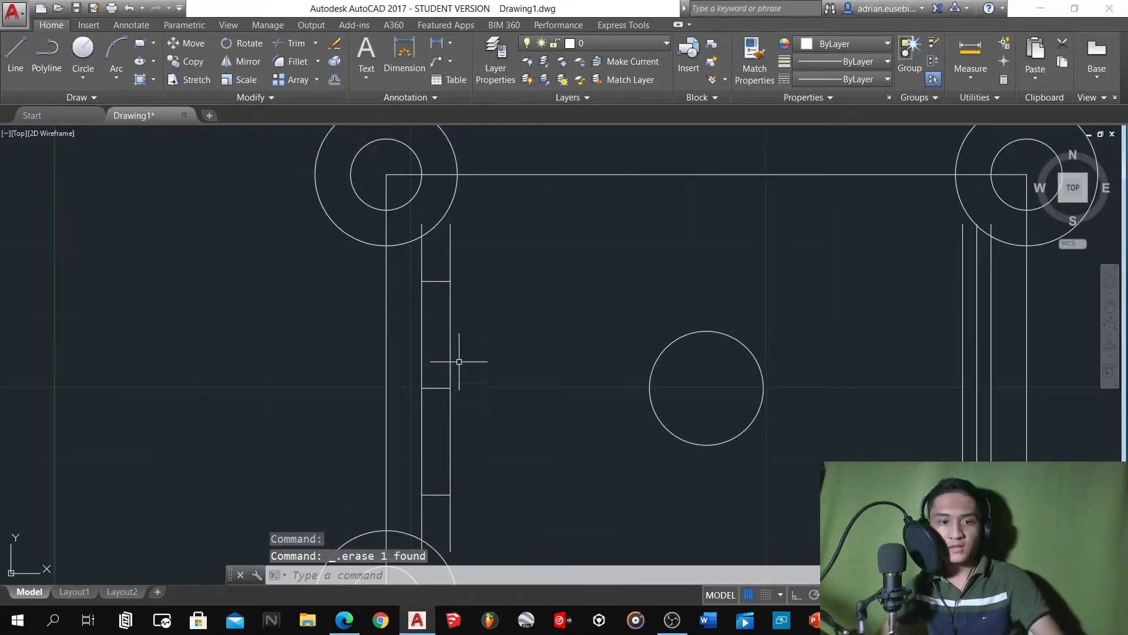
pyautogui.click(436, 388)
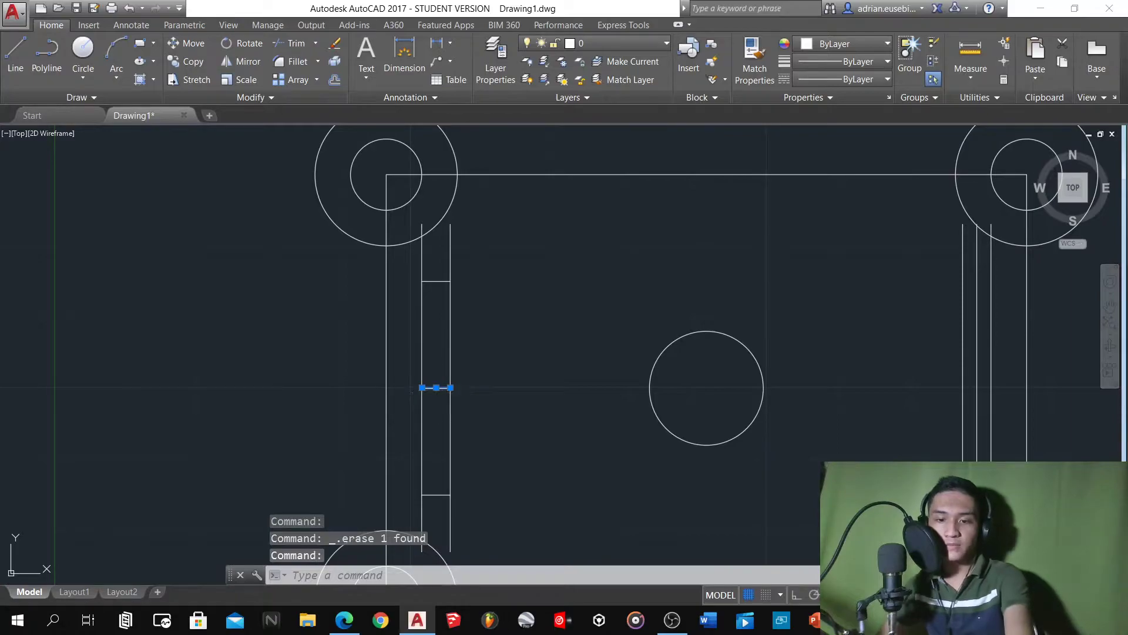
pyautogui.press('Delete')
# Mirror the left slot's two short end lines about the plate's vertical centre line, keeping the originals, and delete the right slot's centre line
pyautogui.scroll(-4, 440, 389)
pyautogui.scroll(4, 464, 400)
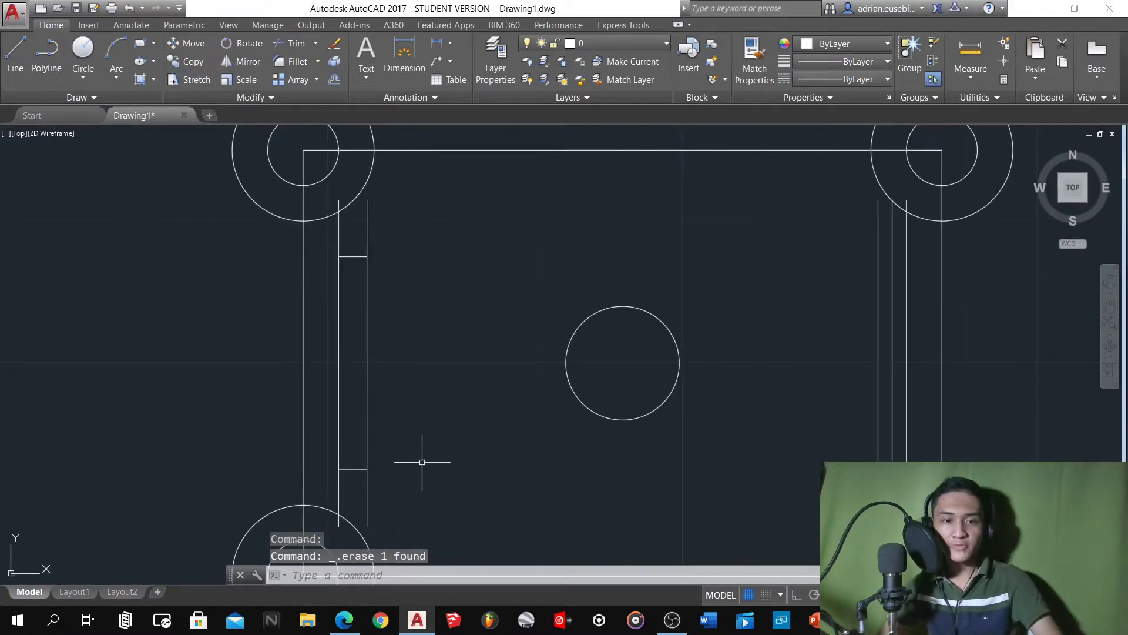
pyautogui.click(404, 474)
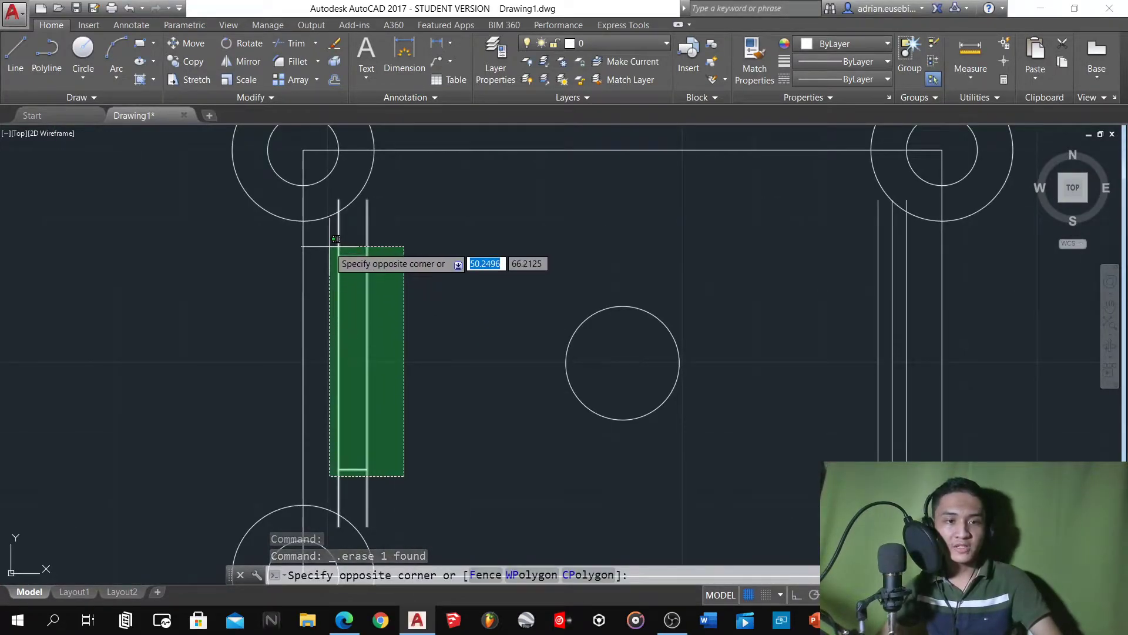
pyautogui.click(335, 243)
pyautogui.click(433, 388)
pyautogui.click(327, 367)
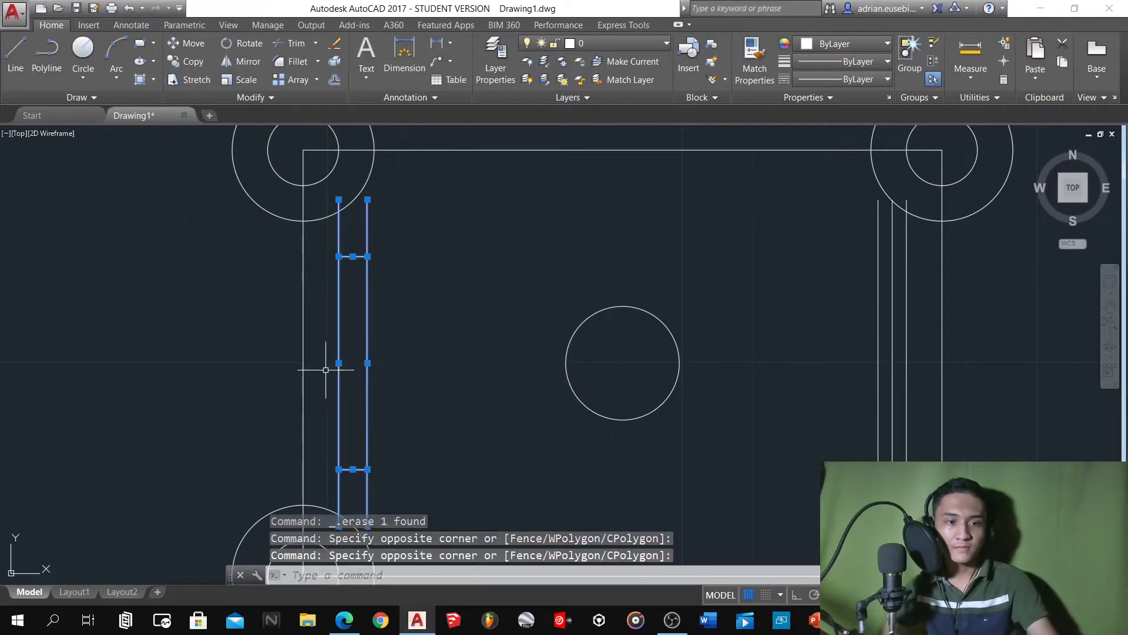
pyautogui.click(331, 388)
pyautogui.keyDown('shift'); pyautogui.click(336, 382); pyautogui.keyUp('shift')
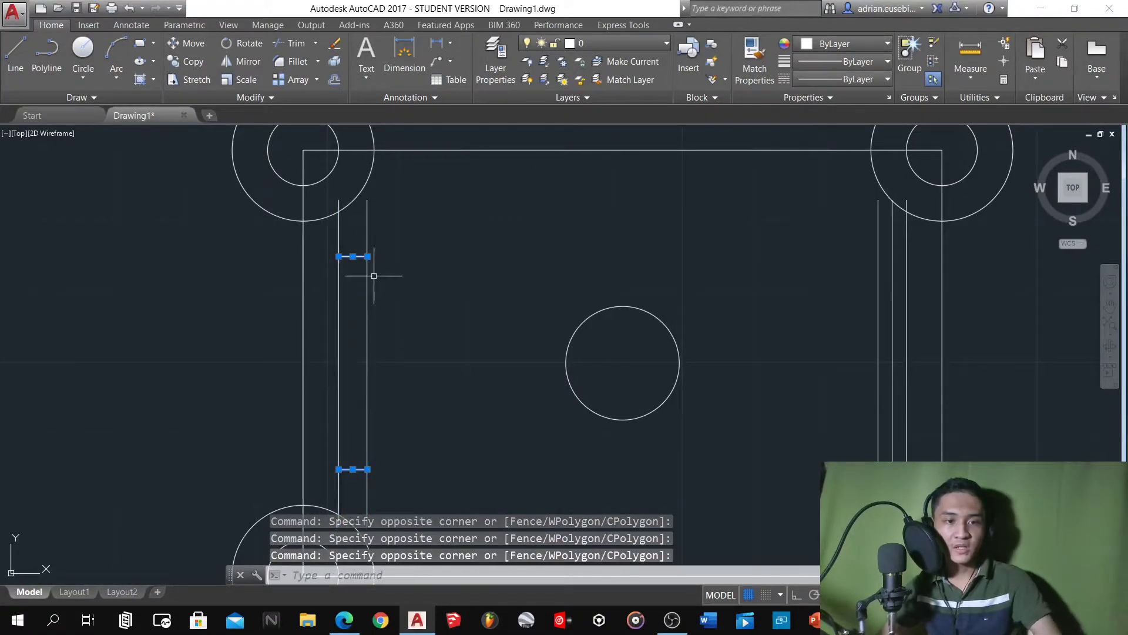
pyautogui.scroll(-2, 470, 320)
pyautogui.write('mi')
pyautogui.press('Return')
pyautogui.click(566, 216)
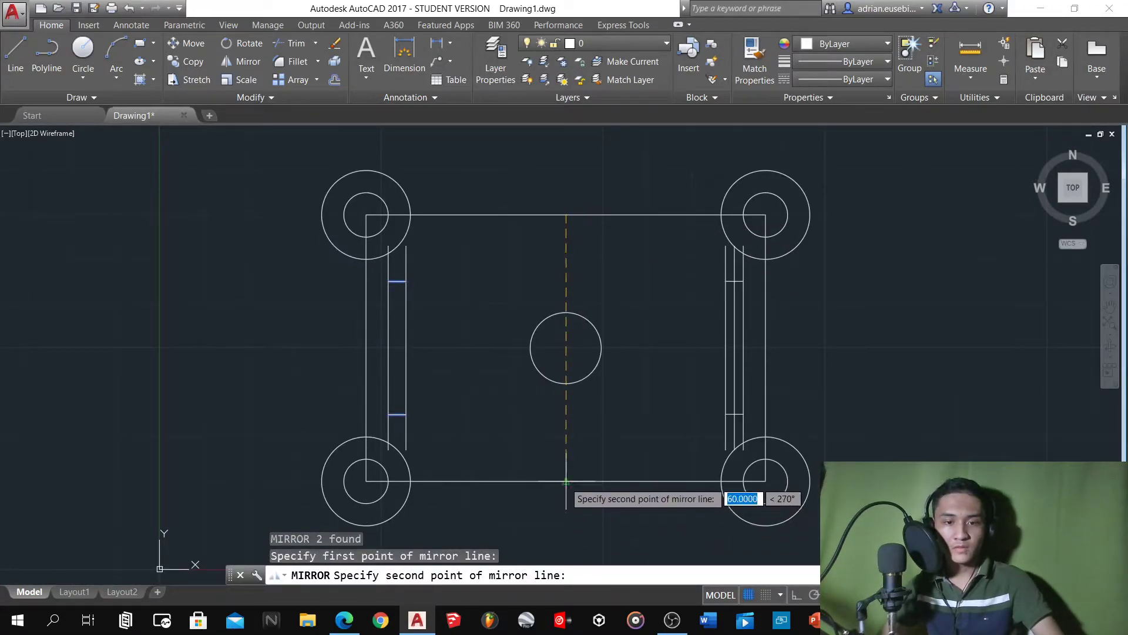
pyautogui.click(565, 481)
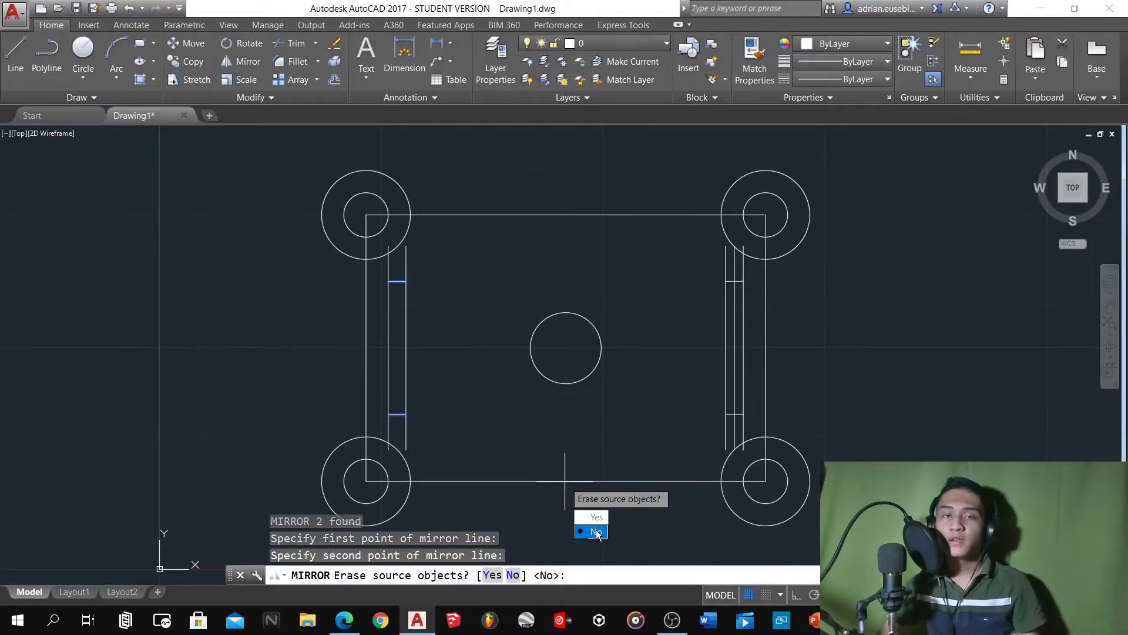
pyautogui.click(596, 532)
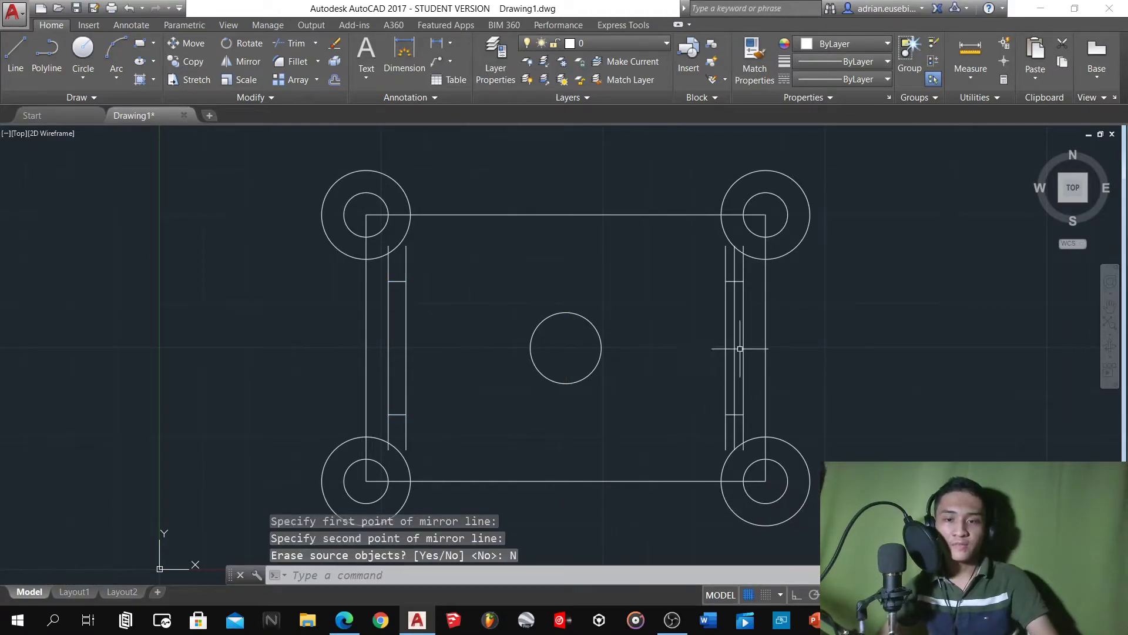
pyautogui.click(734, 341)
pyautogui.press('Delete')
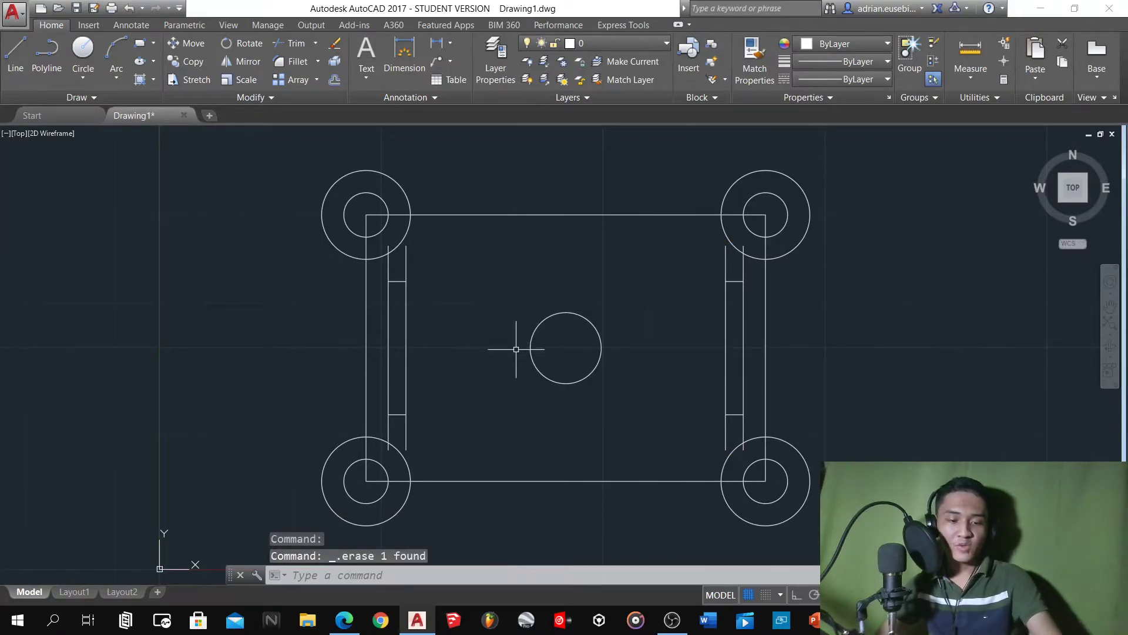
# Fillet both upper corners of the left slot with a radius of 2
pyautogui.write('f')
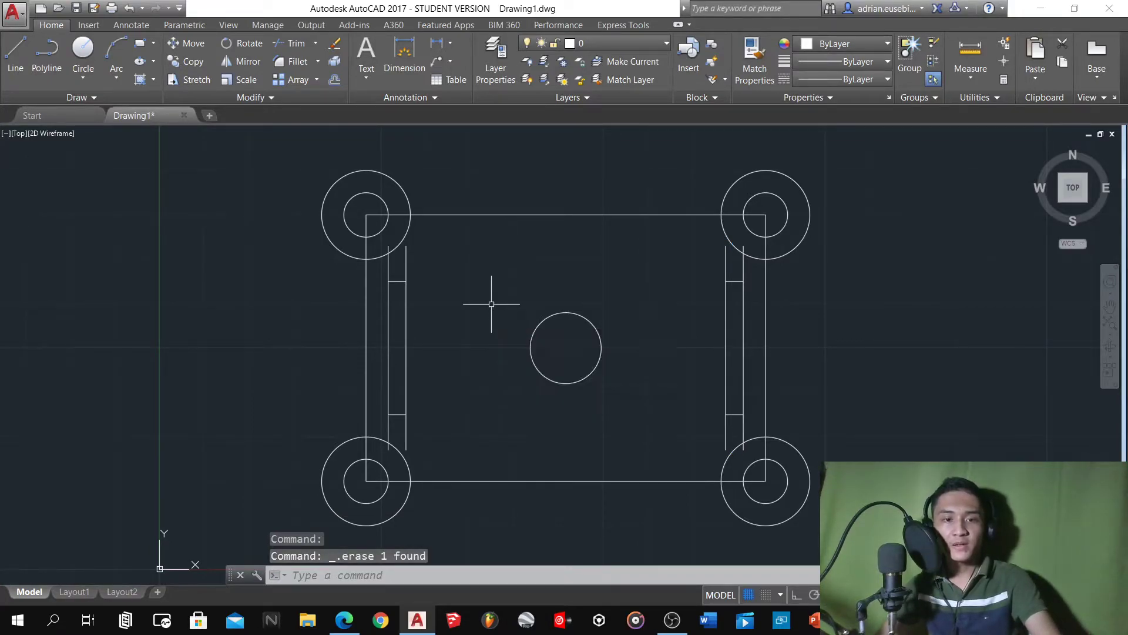
pyautogui.press('Return')
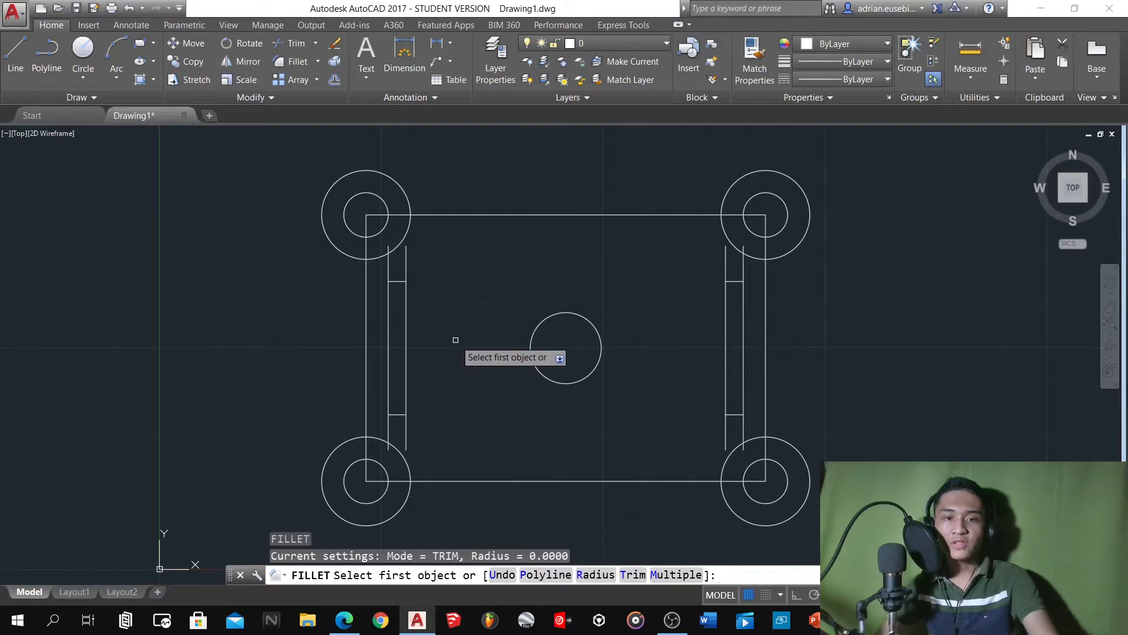
pyautogui.press('Return')
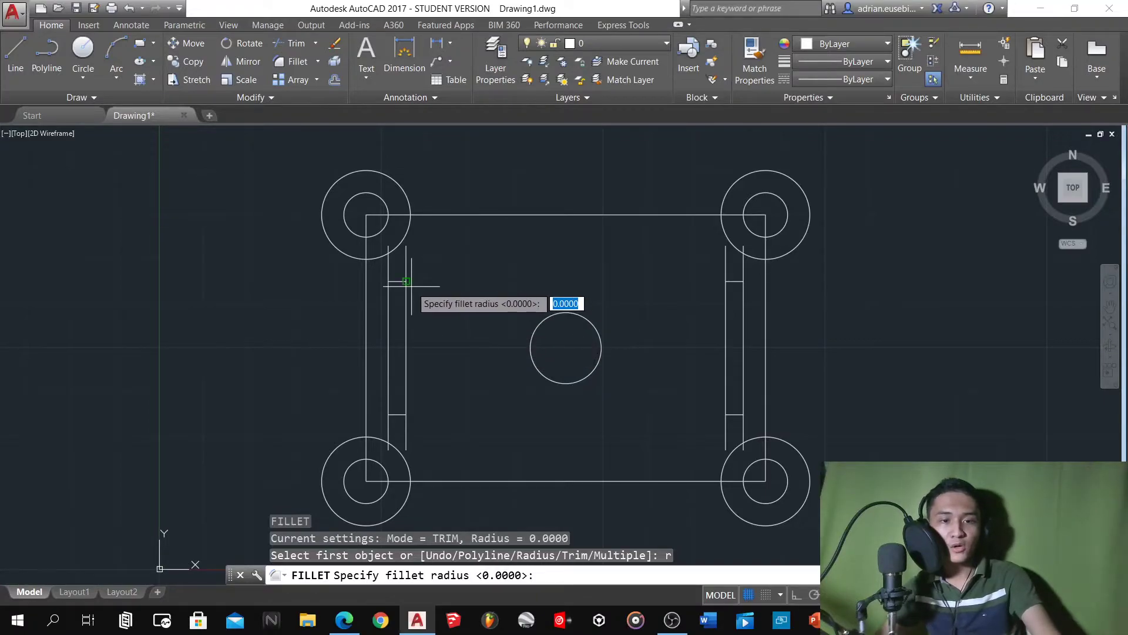
pyautogui.write('2')
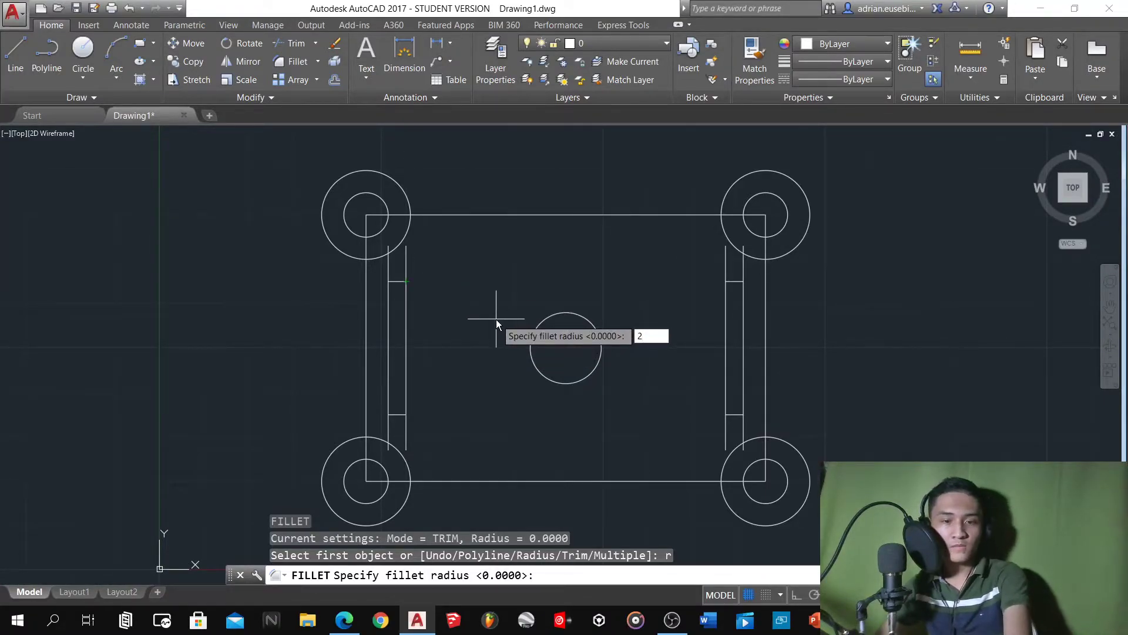
pyautogui.press('Return')
pyautogui.scroll(5, 412, 288)
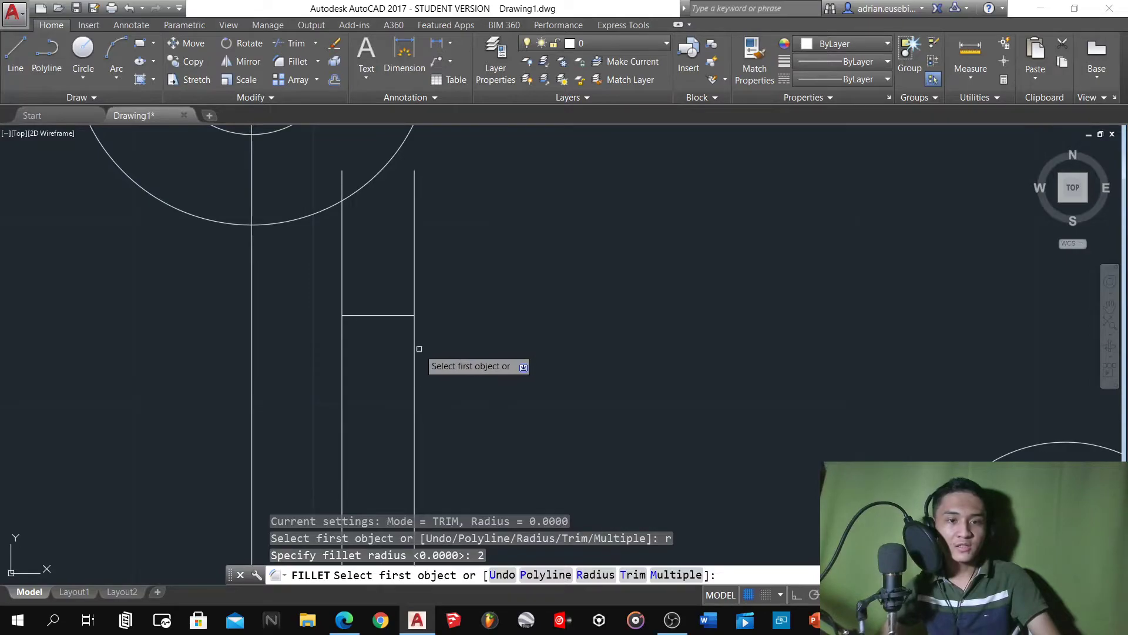
pyautogui.click(414, 345)
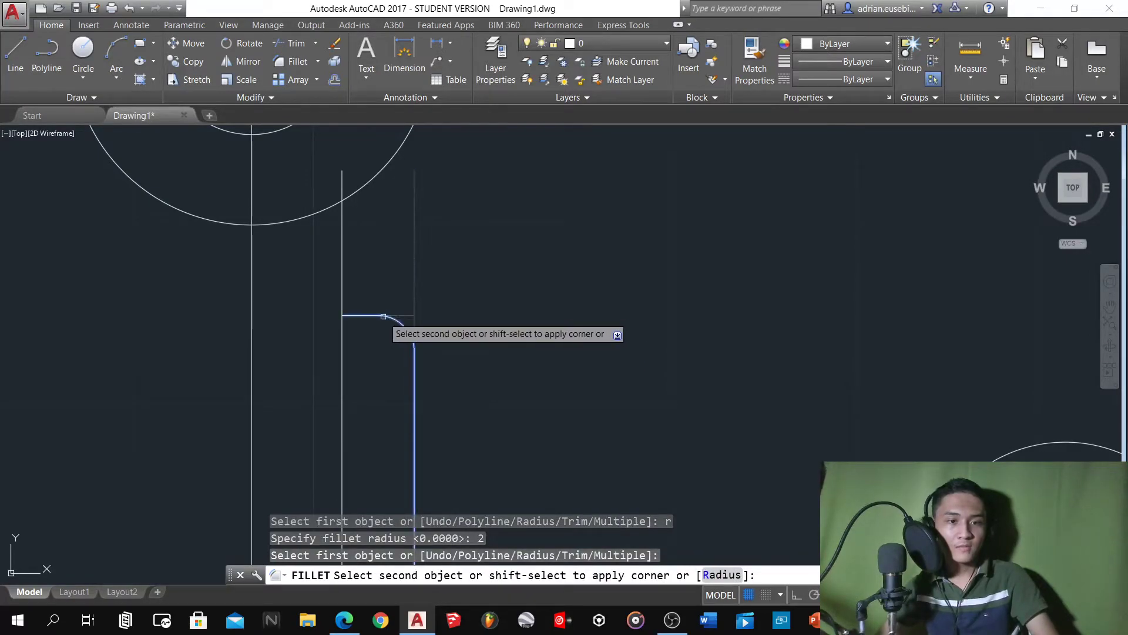
pyautogui.click(386, 312)
pyautogui.press('Return')
pyautogui.click(375, 314)
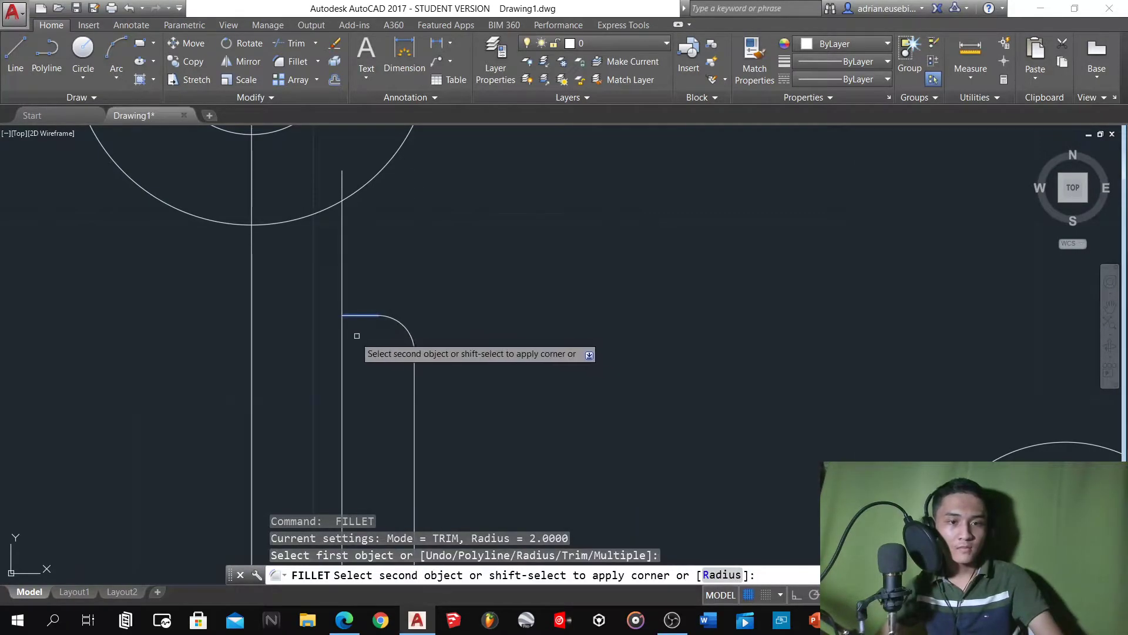
pyautogui.click(342, 335)
pyautogui.scroll(-5, 412, 271)
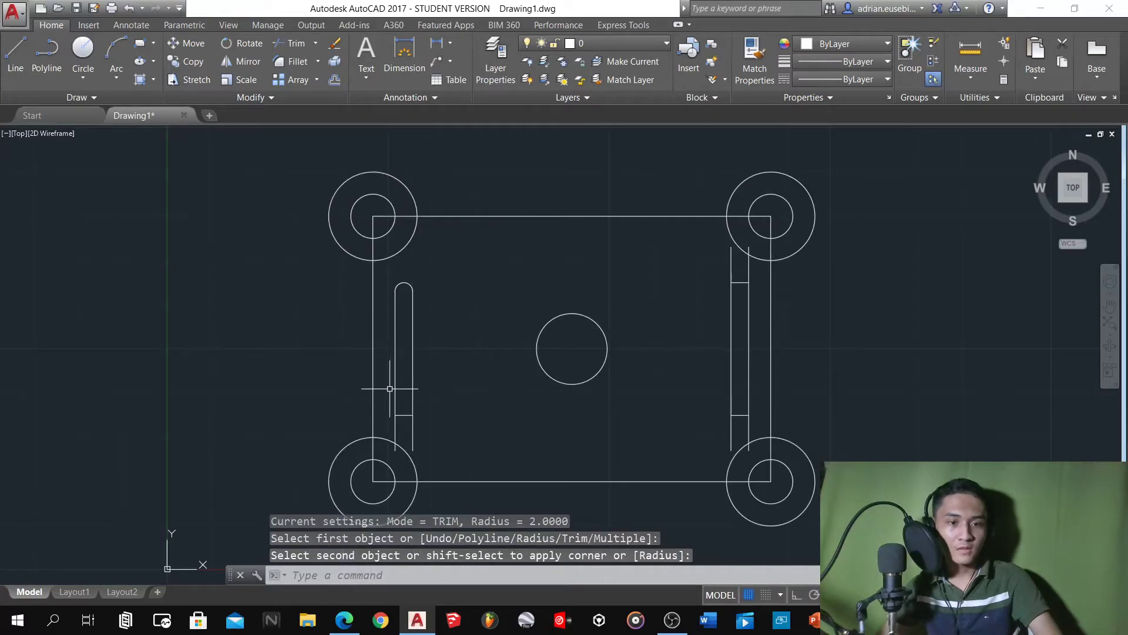
# Fillet both lower corners of the left slot with the same radius of 2
pyautogui.scroll(5, 390, 387)
pyautogui.press('Return')
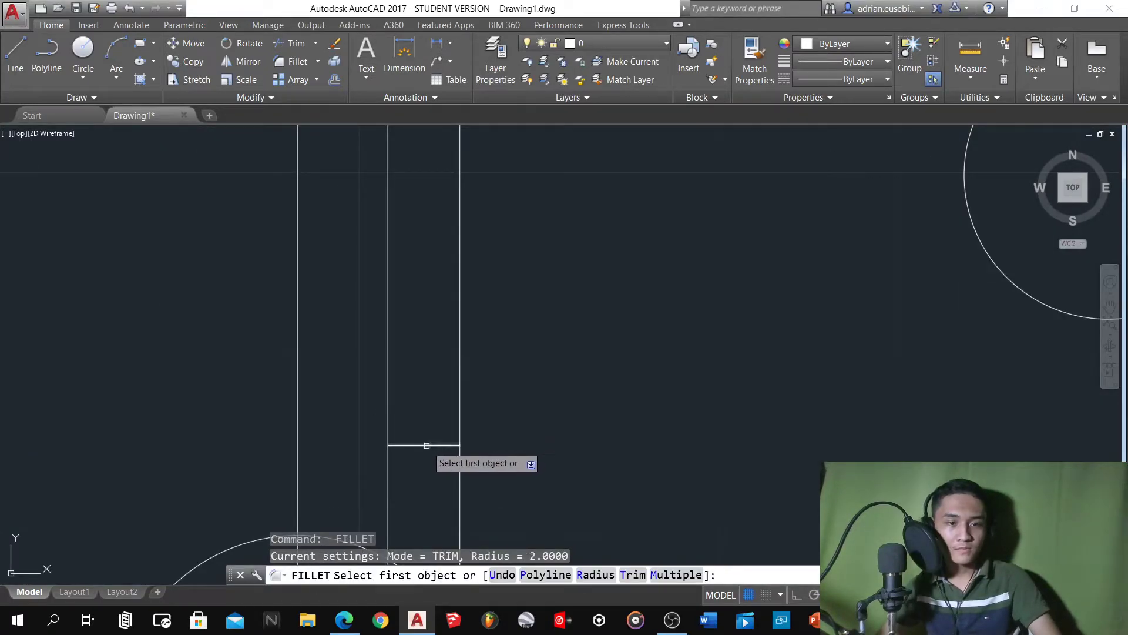
pyautogui.click(427, 446)
pyautogui.click(460, 418)
pyautogui.press('Return')
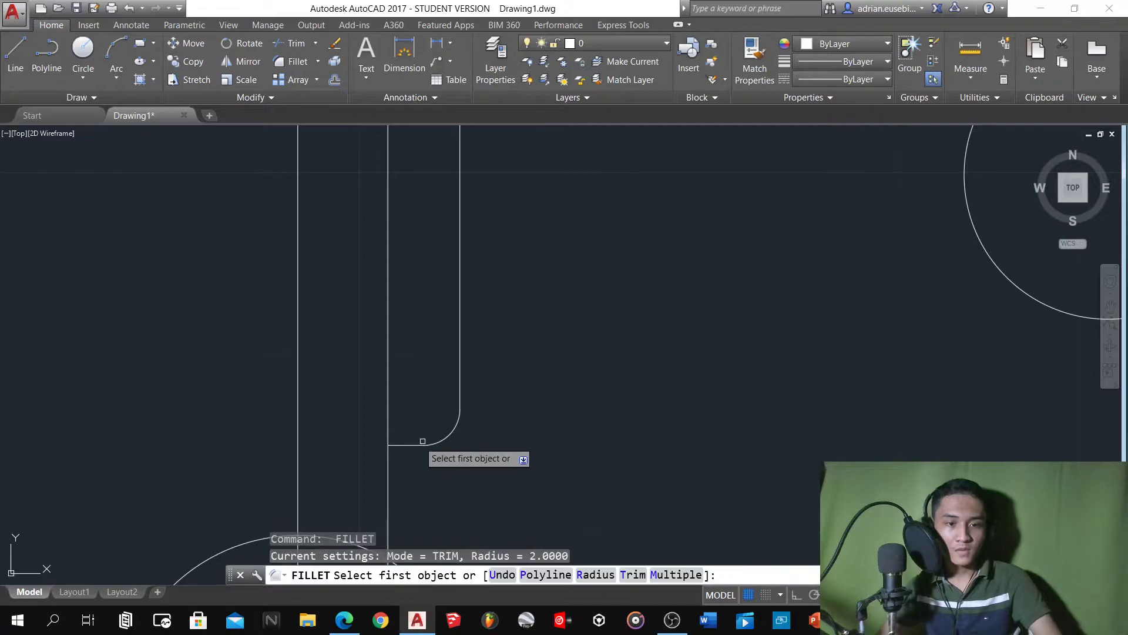
pyautogui.click(422, 445)
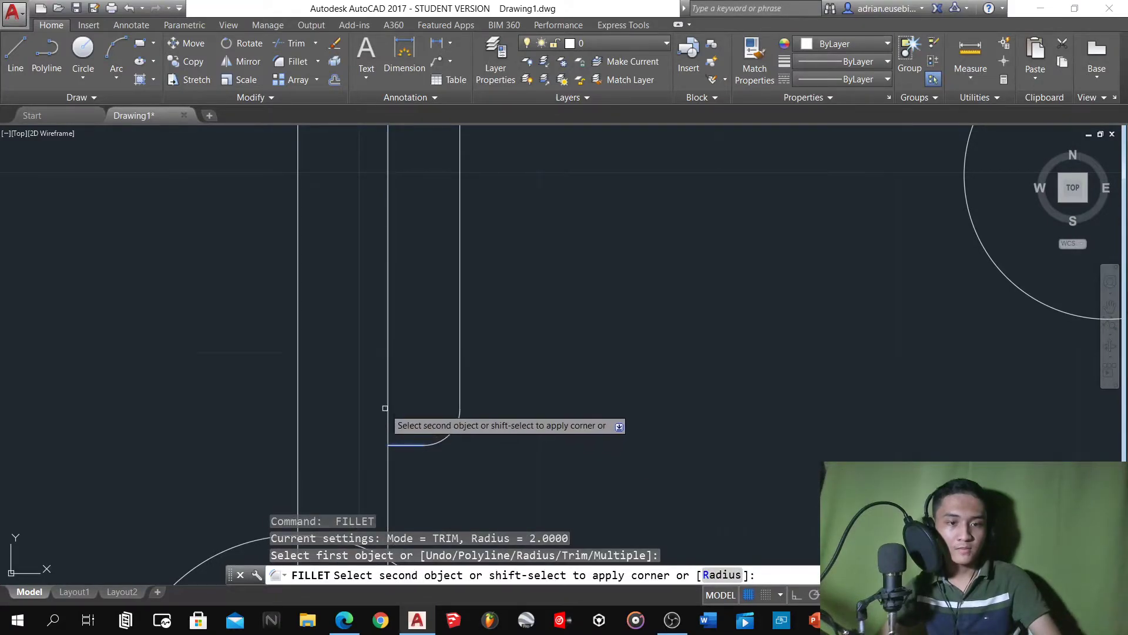
pyautogui.click(386, 410)
pyautogui.scroll(-5, 376, 461)
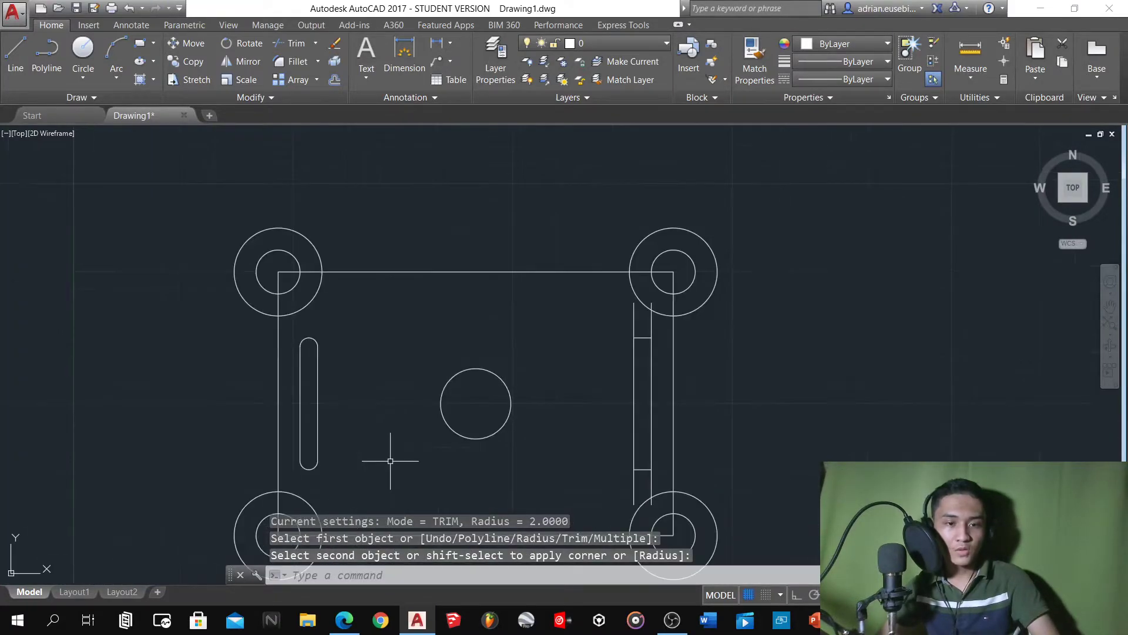
pyautogui.scroll(2, 403, 467)
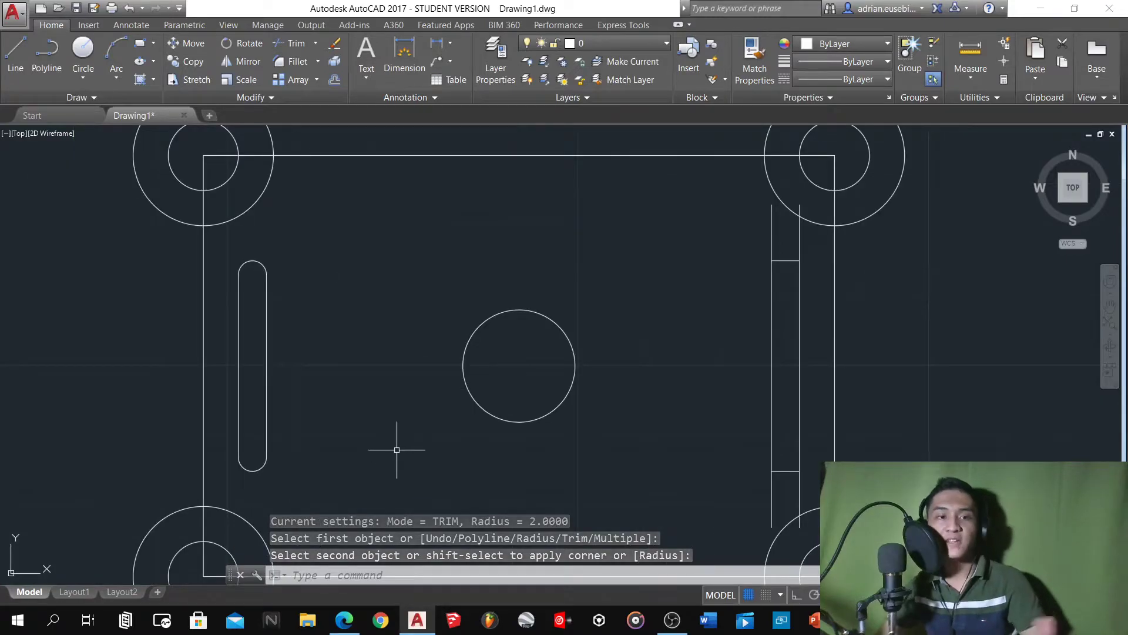
pyautogui.click(309, 501)
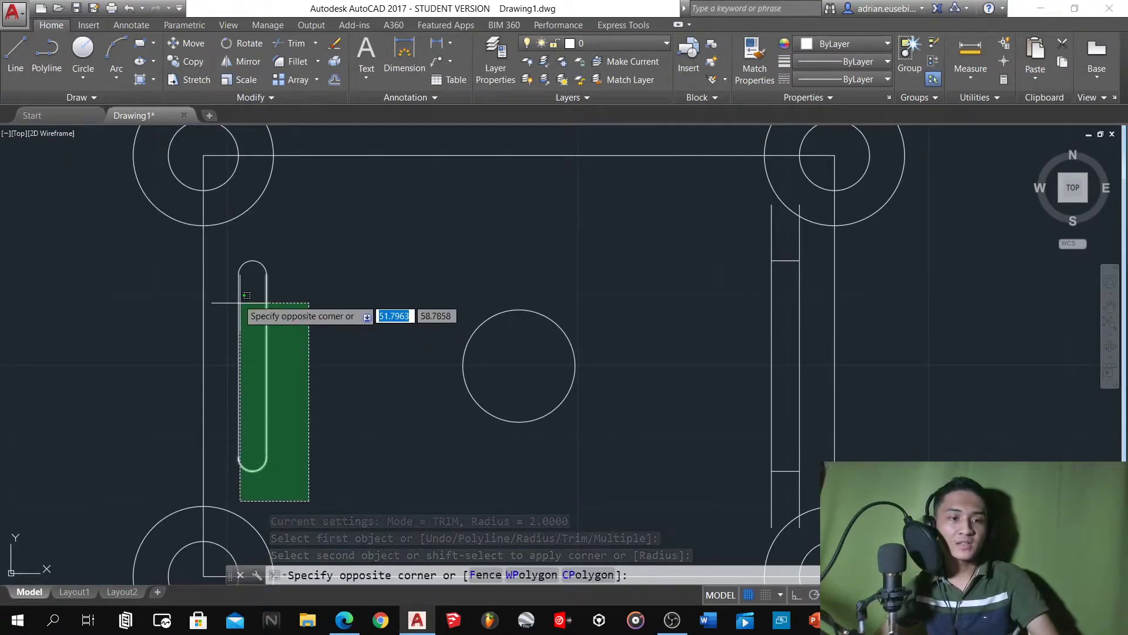
pyautogui.click(239, 250)
pyautogui.write('c')
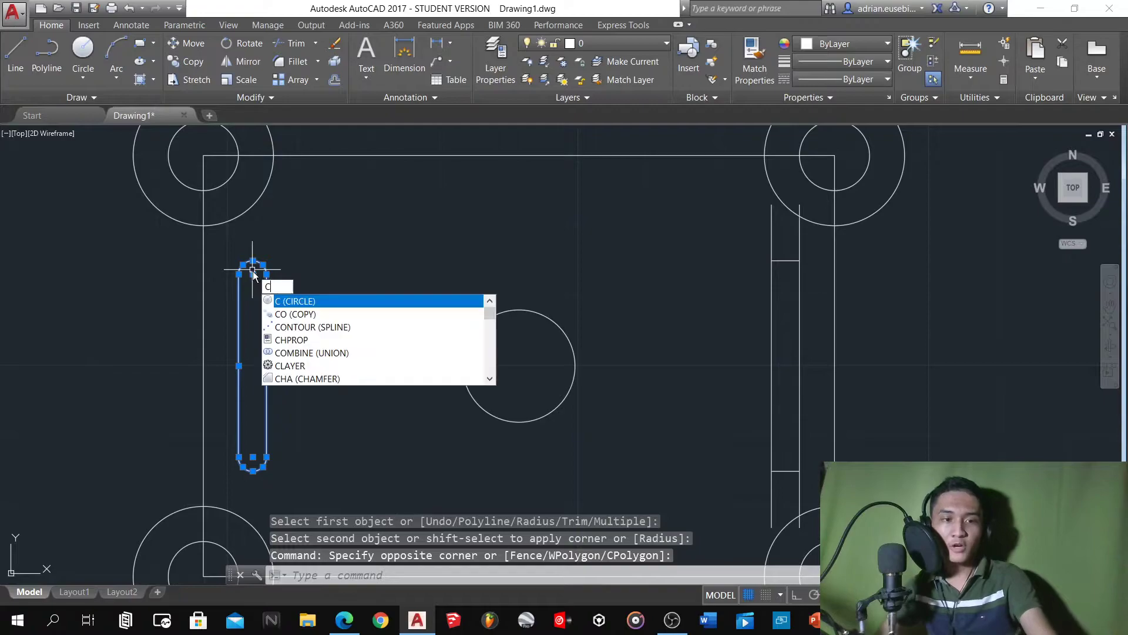
pyautogui.press('Escape')
pyautogui.press('Escape')
pyautogui.press('Escape')
# Delete all four construction lines of the right slot
pyautogui.click(817, 483)
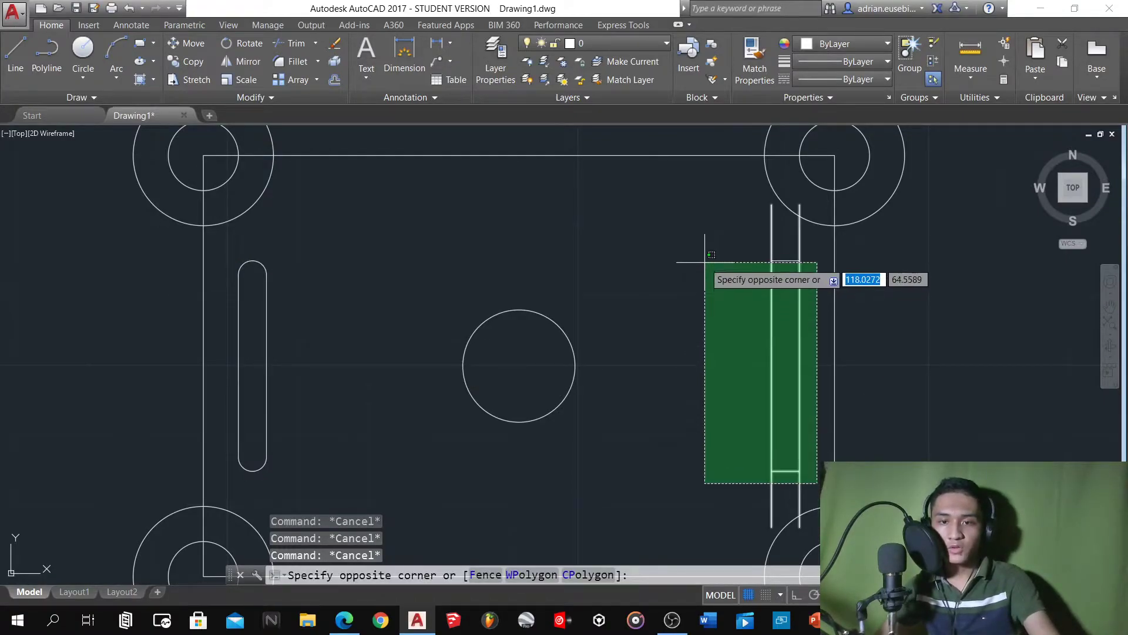
pyautogui.click(703, 246)
pyautogui.press('Delete')
# Join the left slot's lines and arcs into a single polyline
pyautogui.click(301, 481)
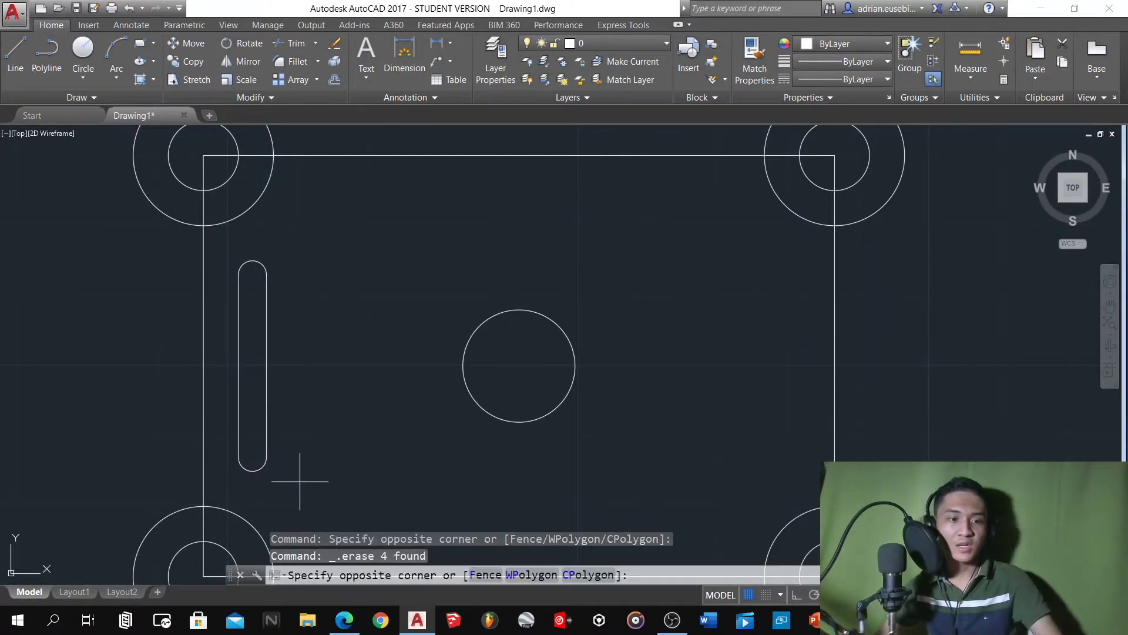
pyautogui.click(246, 265)
pyautogui.write('j')
pyautogui.press('Return')
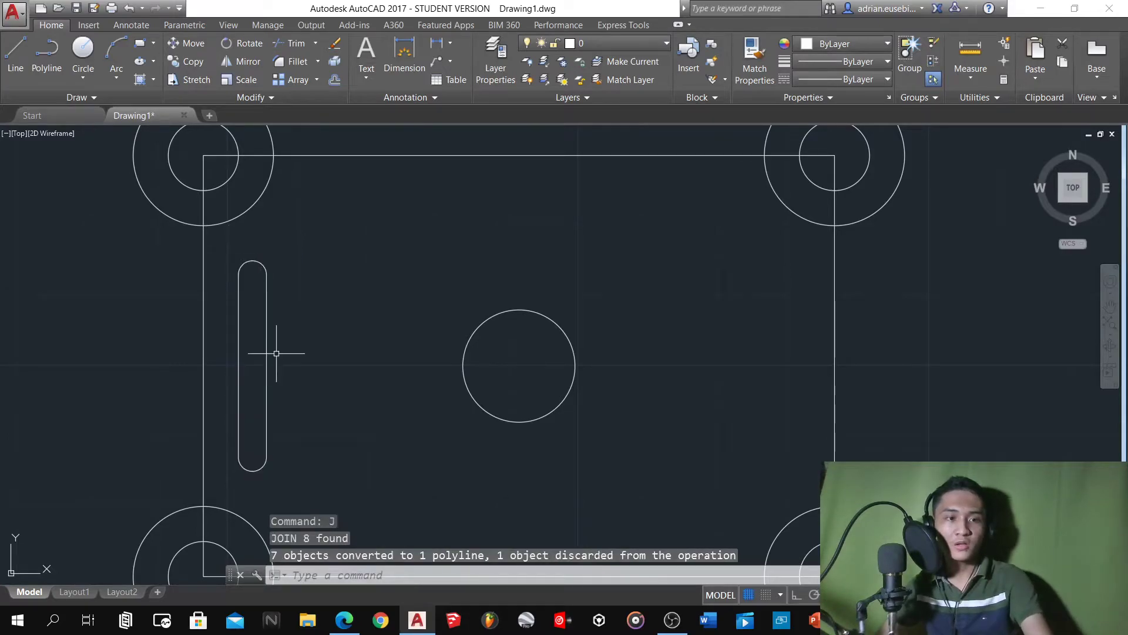
# Mirror the joined left slot about the plate's vertical centre line, keeping the original
pyautogui.click(255, 326)
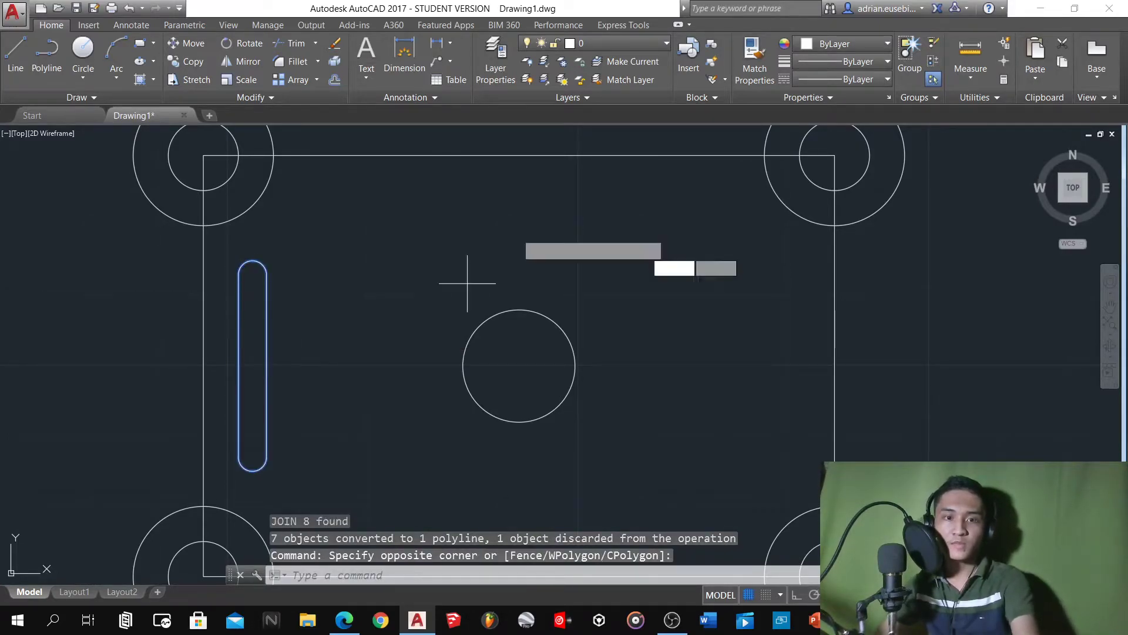
pyautogui.click(241, 61)
pyautogui.click(519, 155)
pyautogui.scroll(-8, 513, 152)
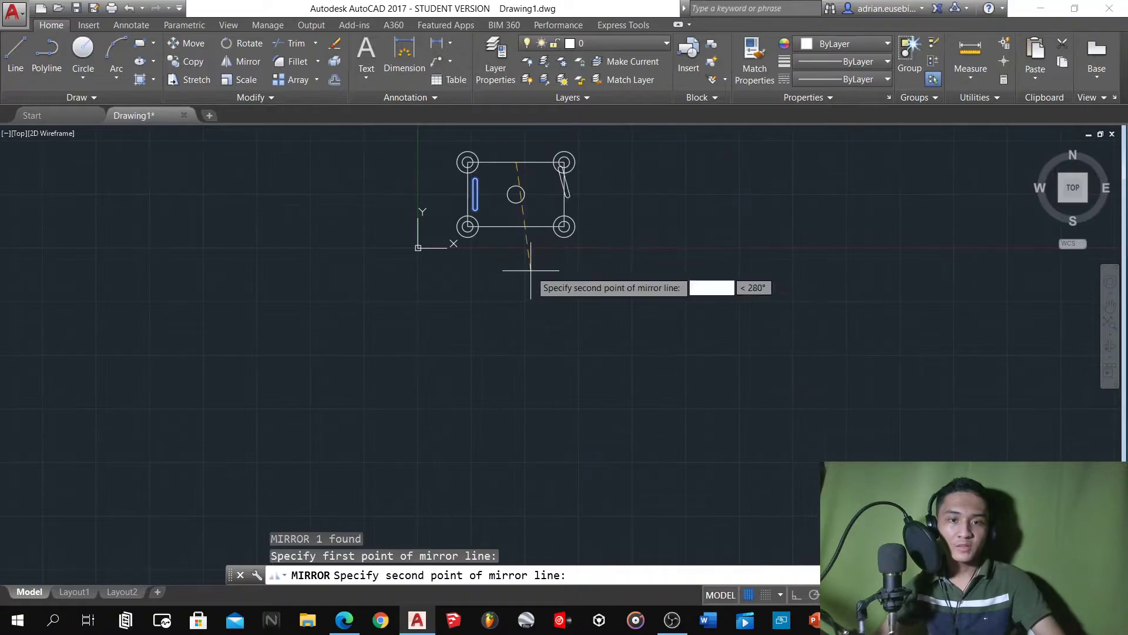
pyautogui.click(518, 233)
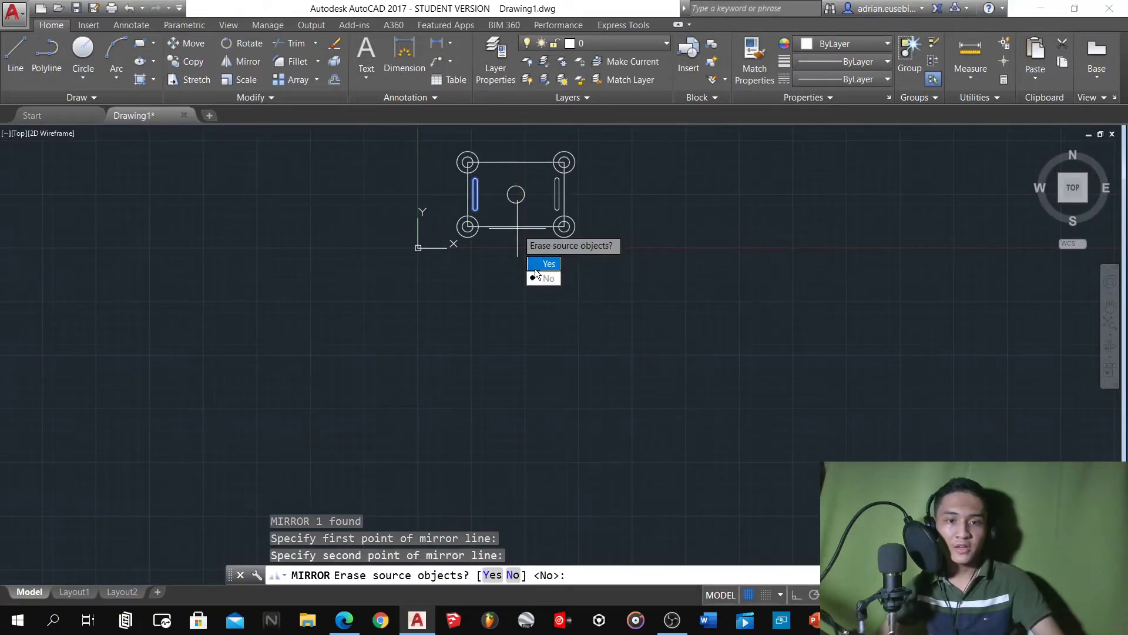
pyautogui.click(541, 277)
pyautogui.scroll(4, 529, 148)
pyautogui.scroll(2, 545, 178)
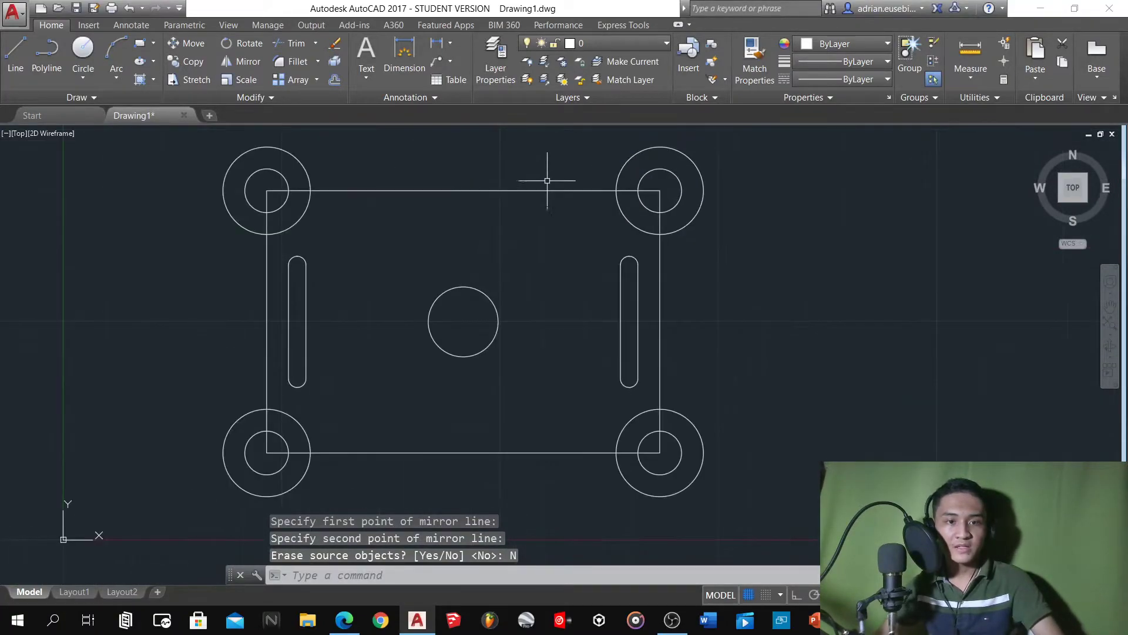
# After checking EASY_2D.pdf, draw a 17.5-long vertical line upward from the central circle's centre with Ortho mode on
pyautogui.hotkey('alt', 'Tab')
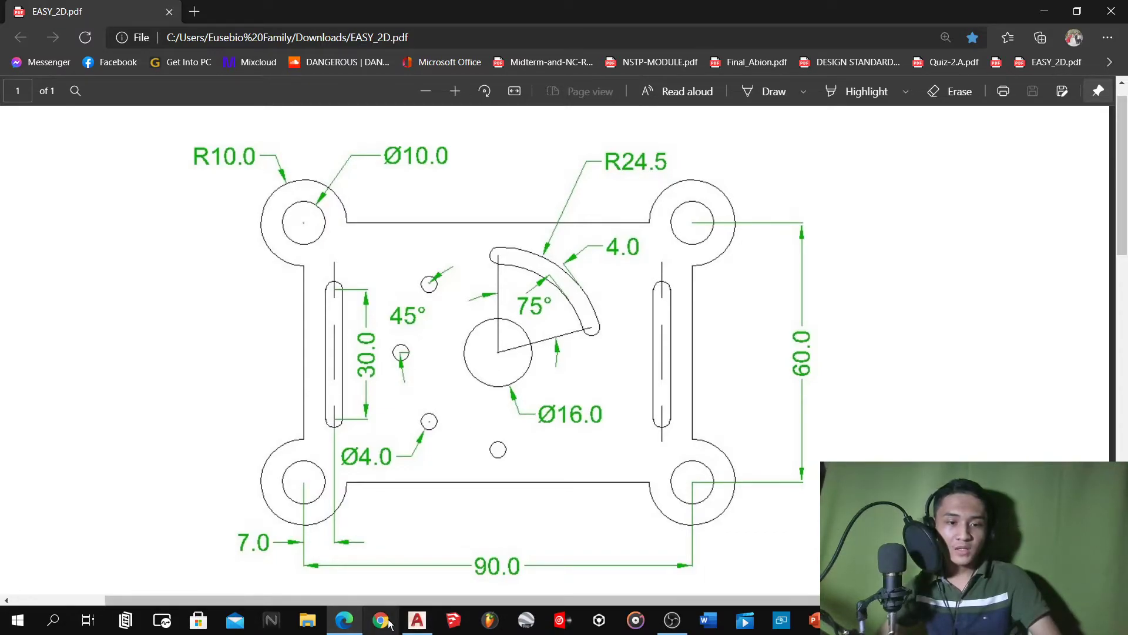
pyautogui.click(416, 620)
pyautogui.scroll(4, 460, 272)
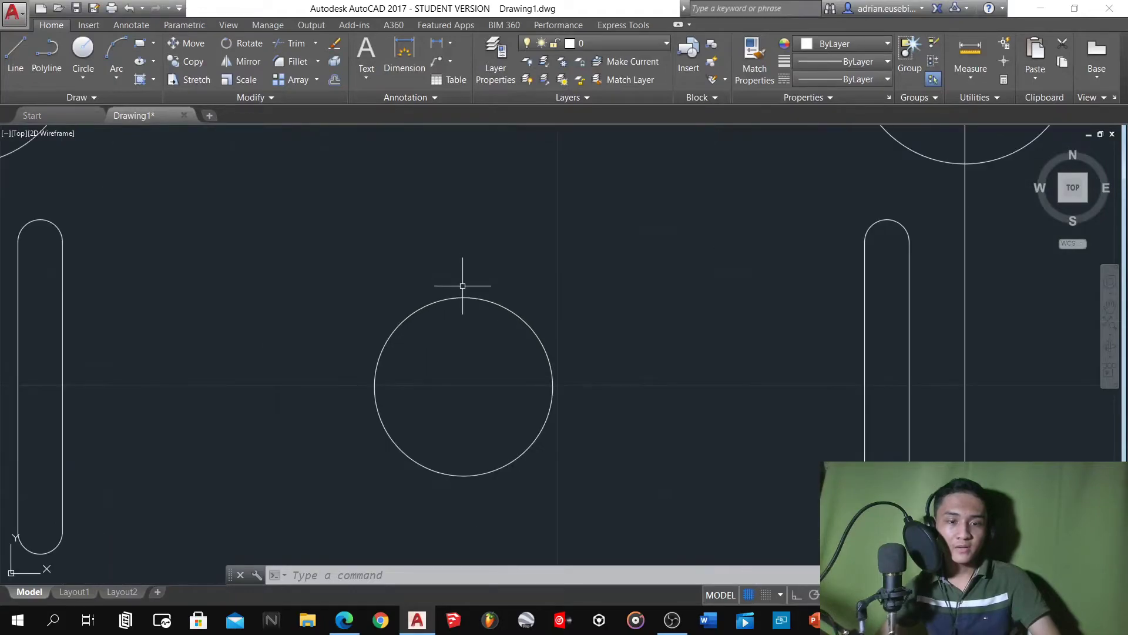
pyautogui.scroll(-2, 461, 272)
pyautogui.write('l')
pyautogui.press('Return')
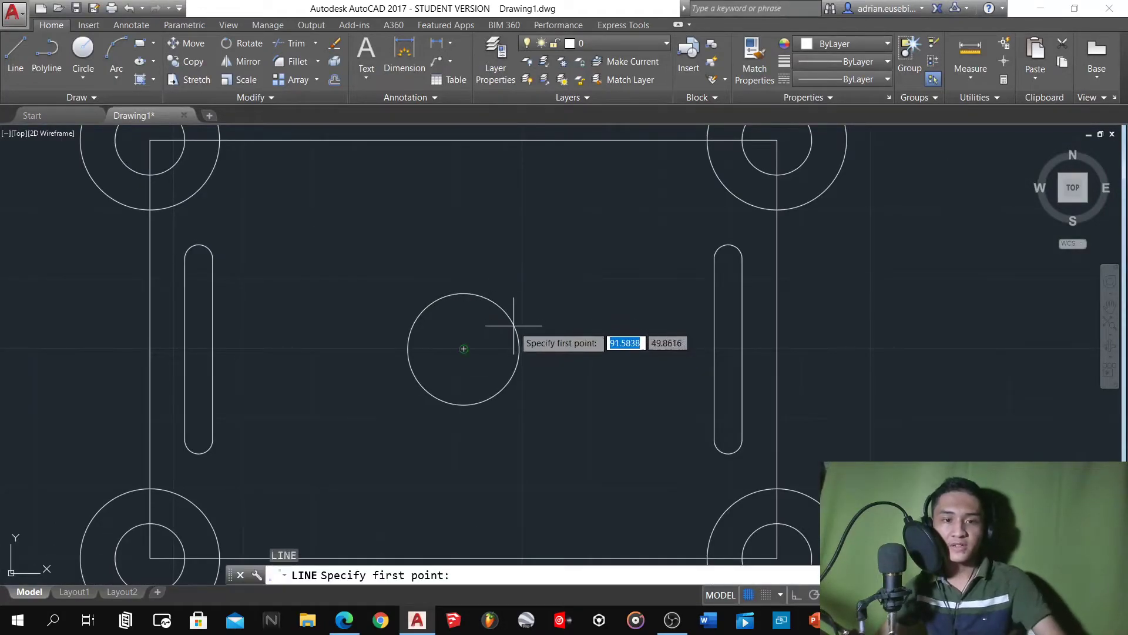
pyautogui.click(795, 595)
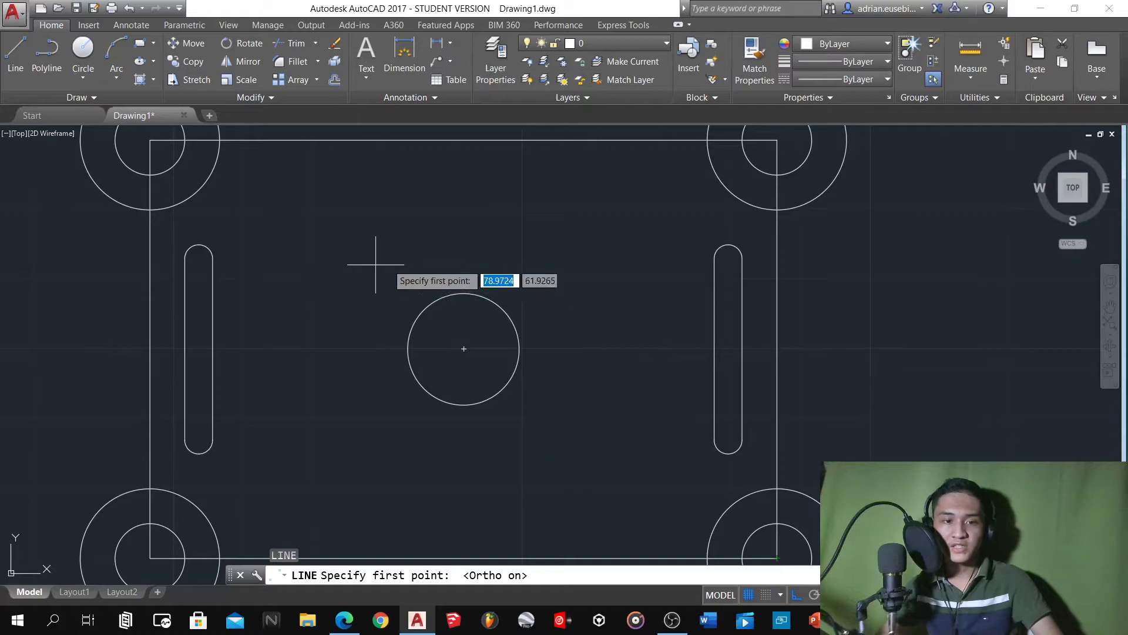
pyautogui.click(464, 348)
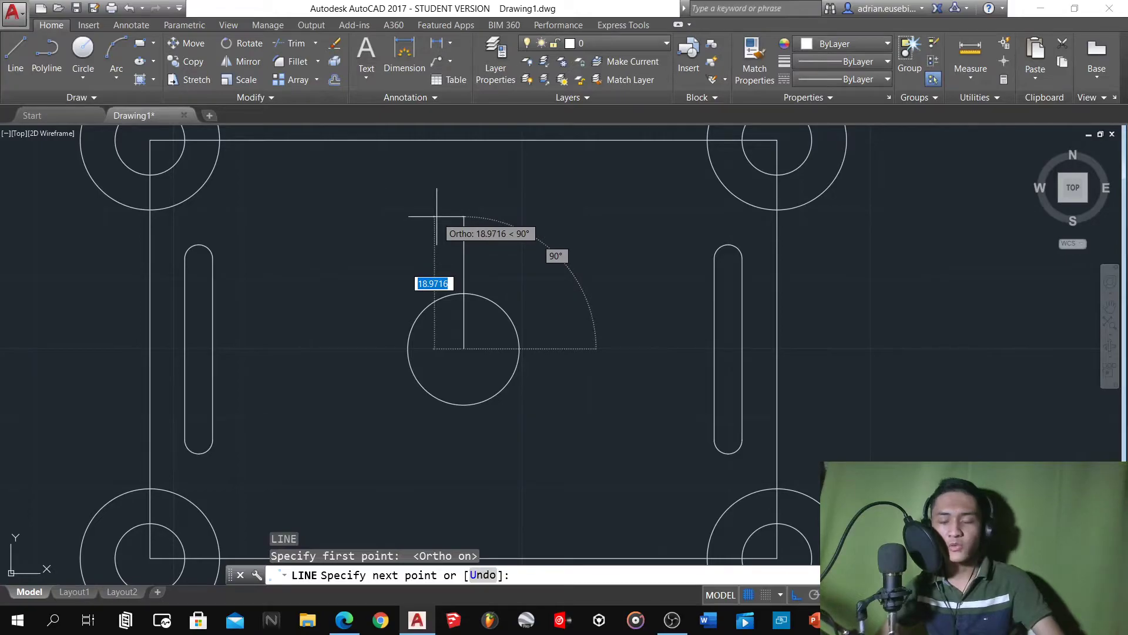
pyautogui.write('17')
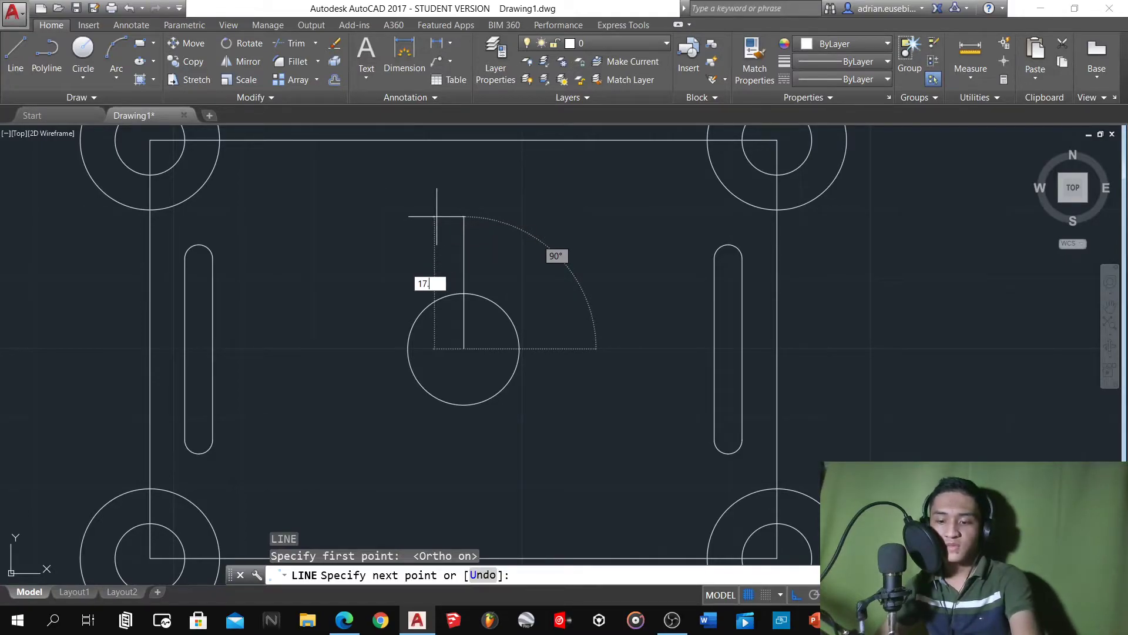
pyautogui.write('.5')
pyautogui.press('Return')
pyautogui.press('Return')
# Draw a circle of radius 2 centred on the upper end of the vertical line
pyautogui.write('c')
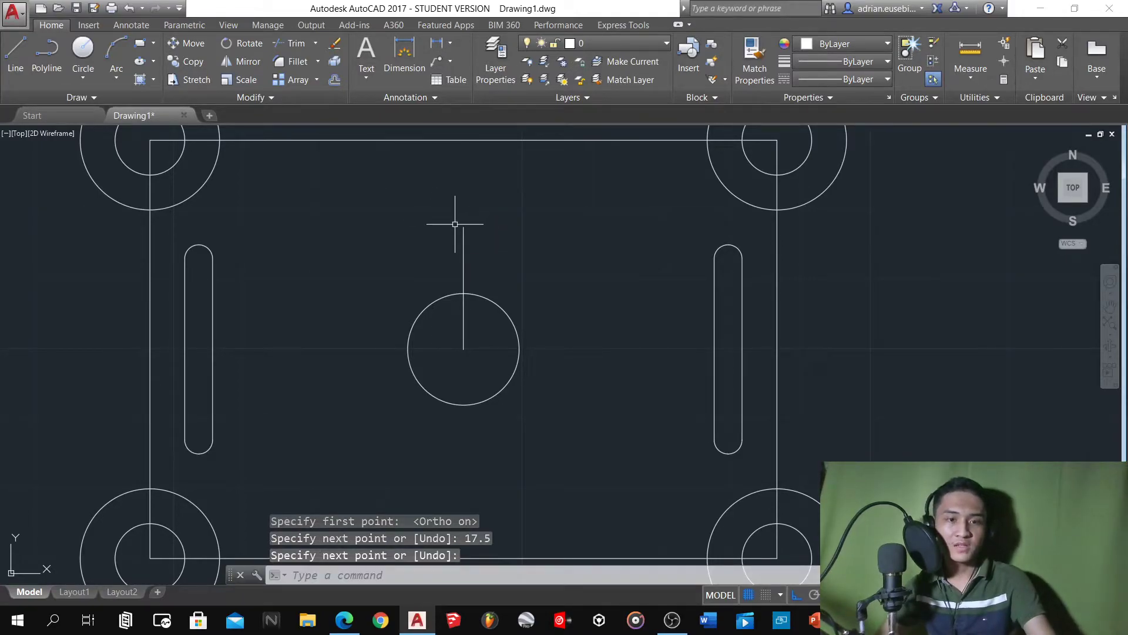
pyautogui.press('Return')
pyautogui.click(352, 624)
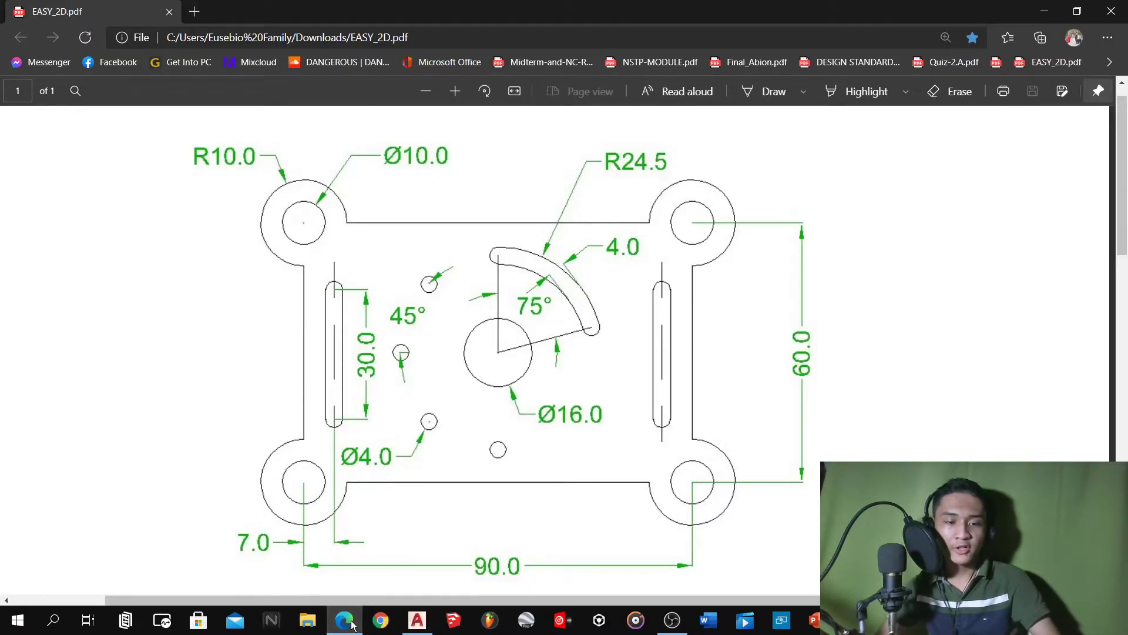
pyautogui.click(351, 624)
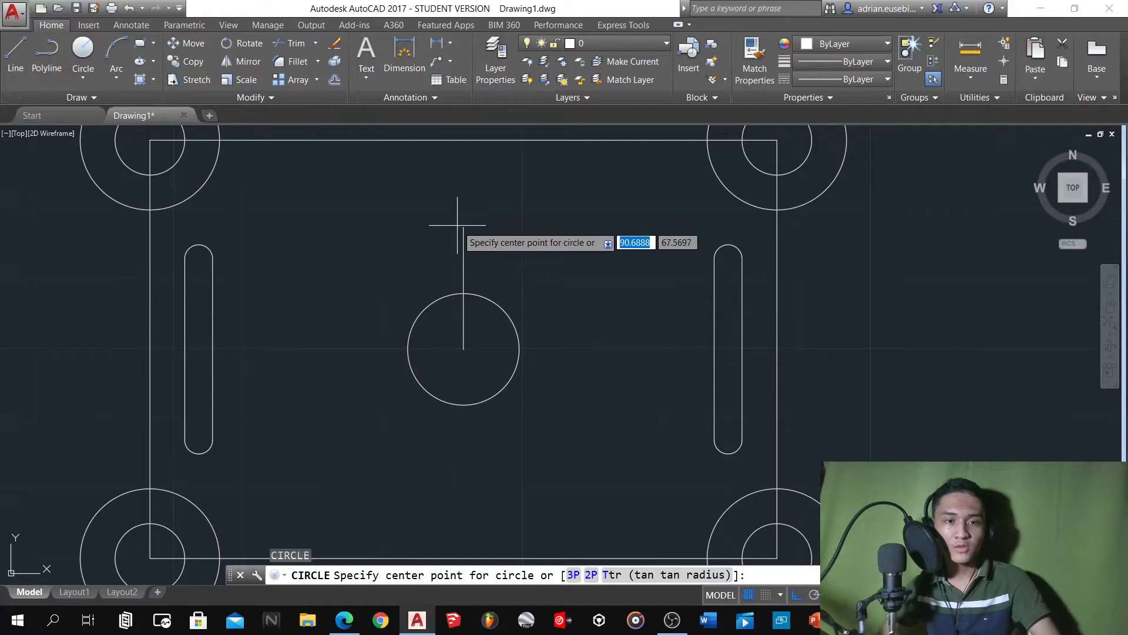
pyautogui.click(464, 228)
pyautogui.write('2')
pyautogui.press('Return')
# Create a polar array of the small circle with 8 items around the central circle's centre
pyautogui.scroll(2, 475, 193)
pyautogui.scroll(-4, 482, 211)
pyautogui.scroll(4, 479, 217)
pyautogui.click(489, 233)
pyautogui.click(453, 247)
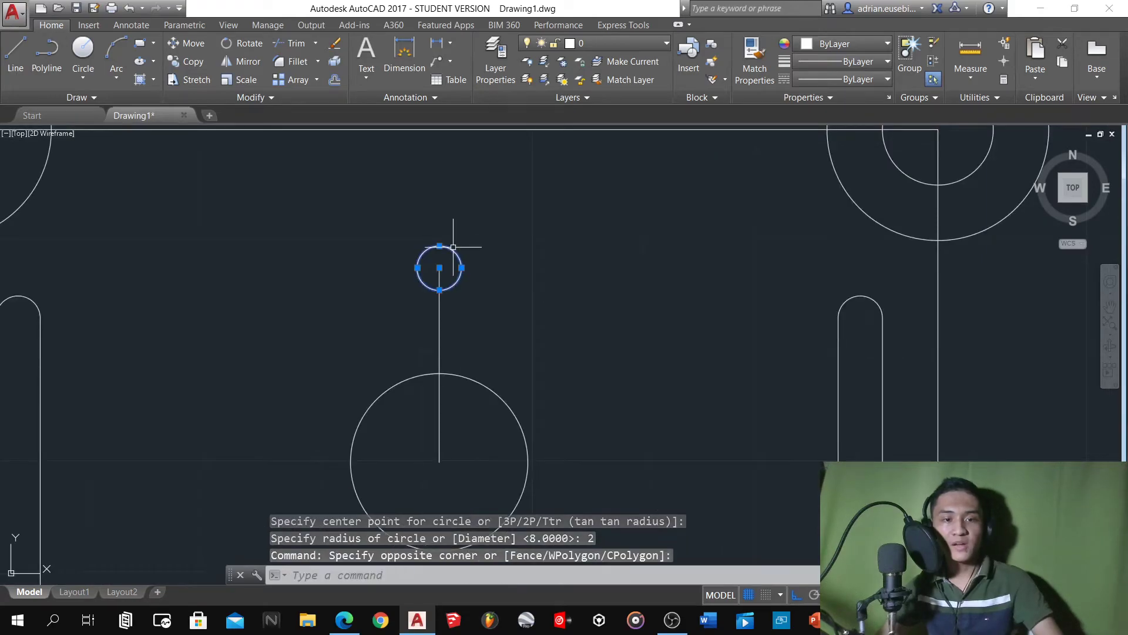
pyautogui.write('ar')
pyautogui.press('Return')
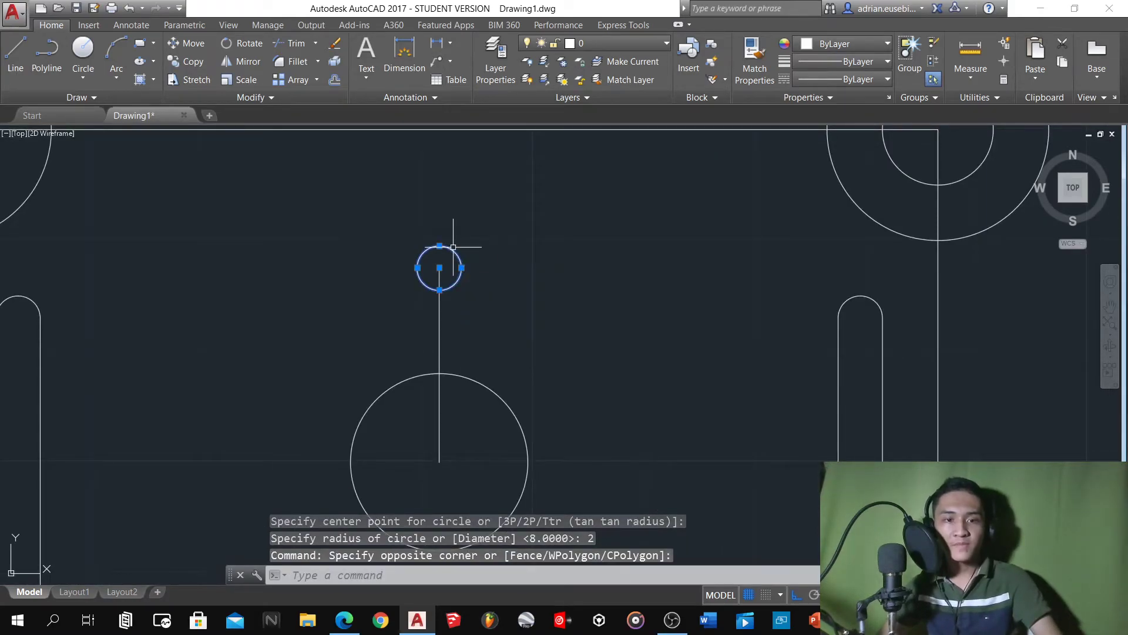
pyautogui.click(344, 620)
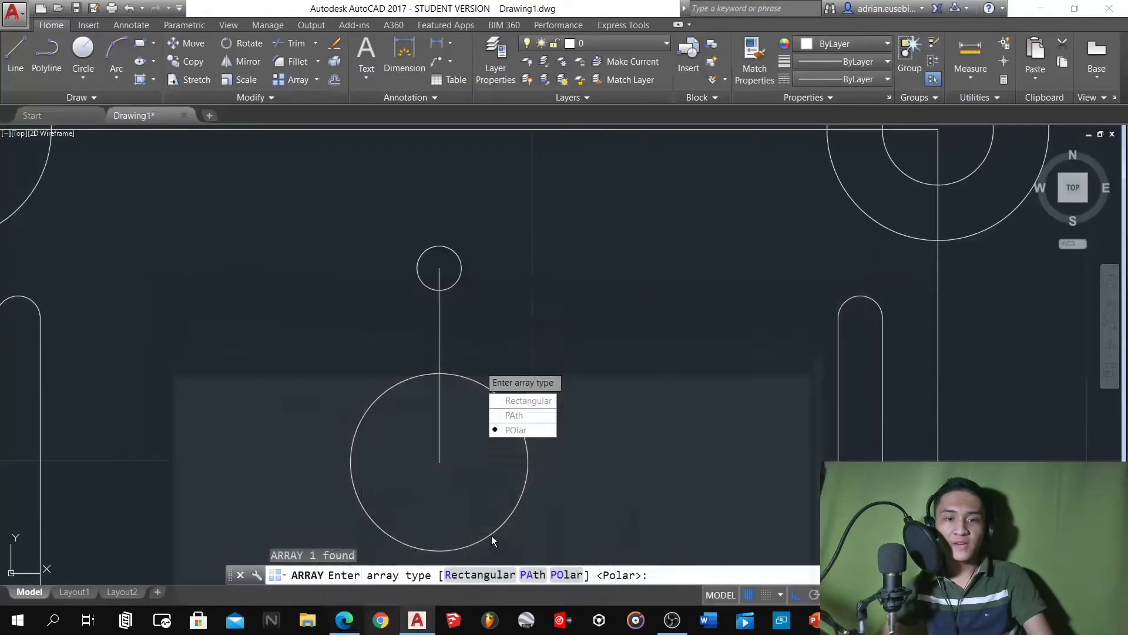
pyautogui.click(345, 620)
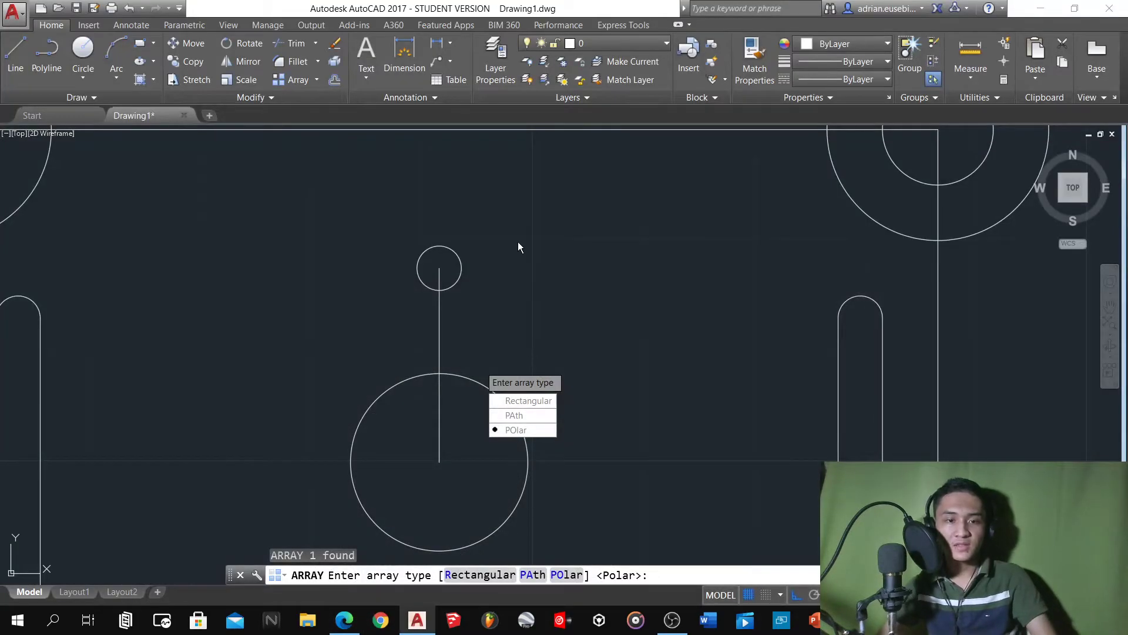
pyautogui.scroll(-4, 516, 242)
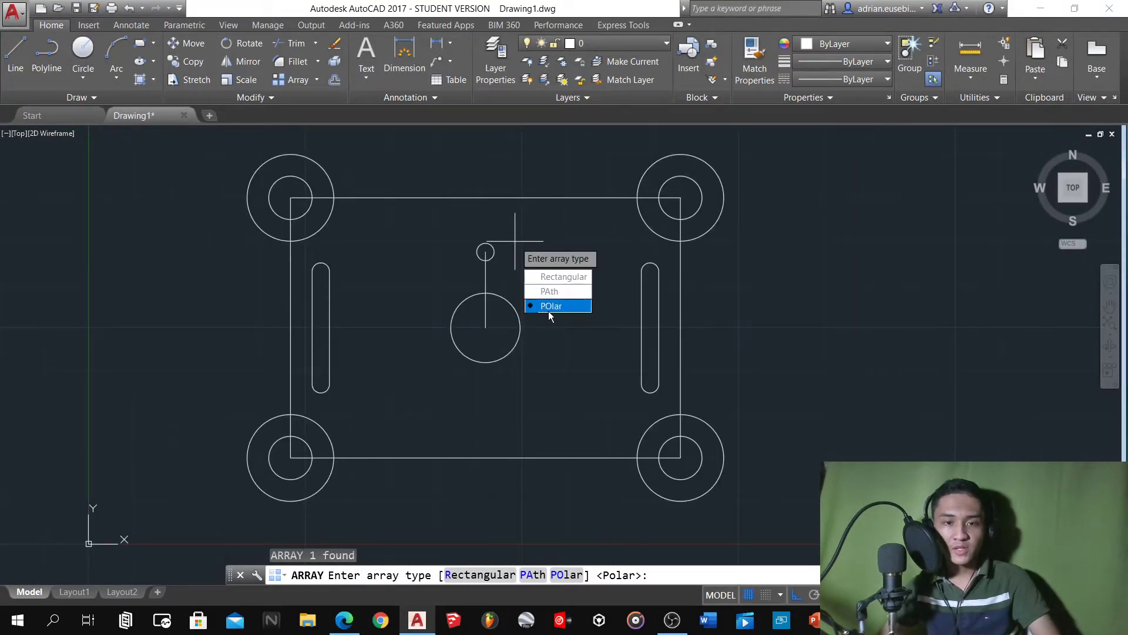
pyautogui.press('Return')
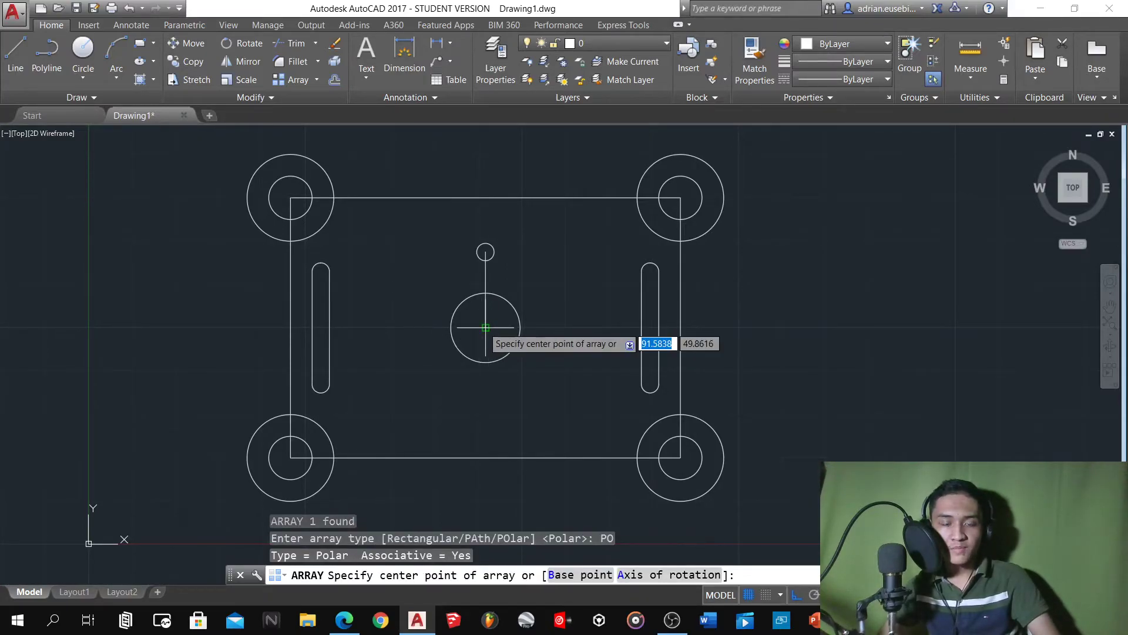
pyautogui.click(485, 327)
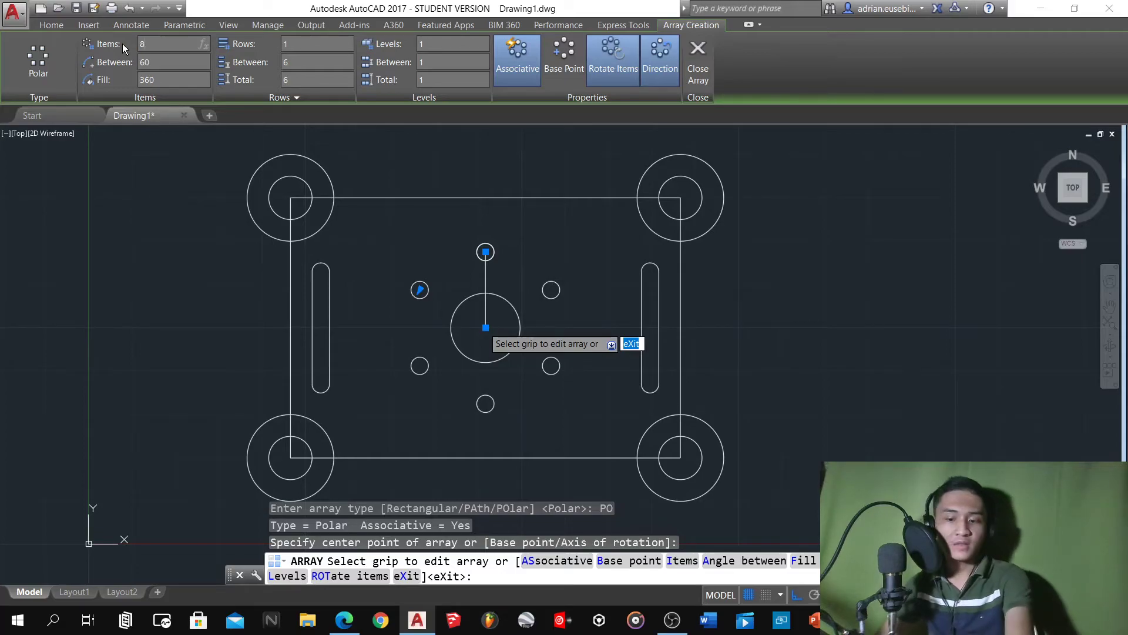
pyautogui.write('8')
pyautogui.press('Return')
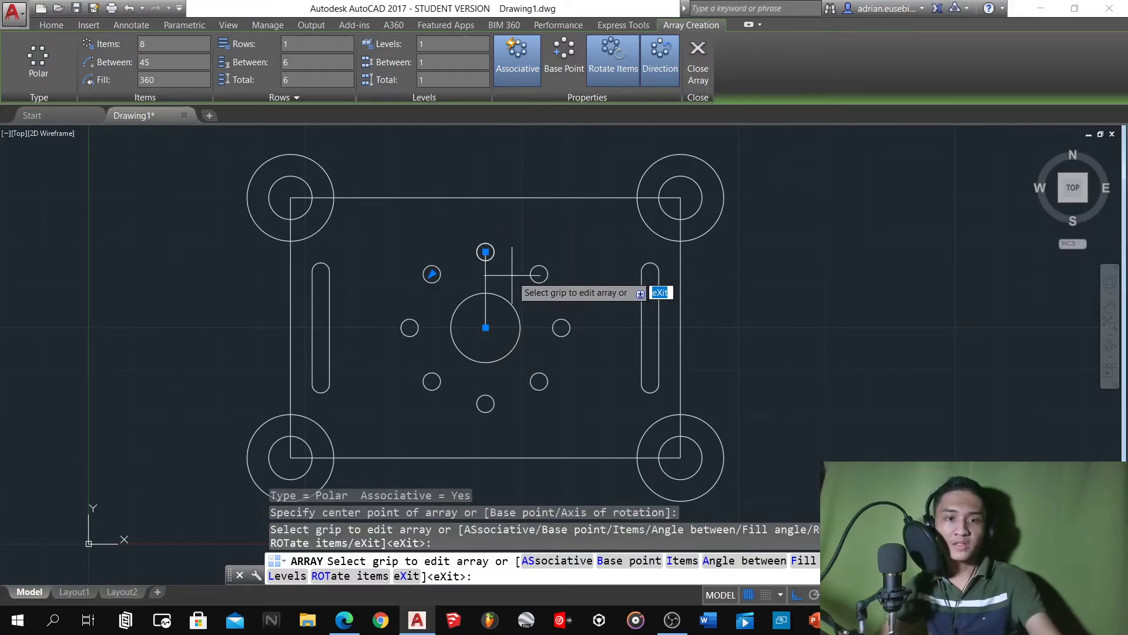
pyautogui.press('Return')
# Explode the polar array into individual small circles
pyautogui.click(549, 320)
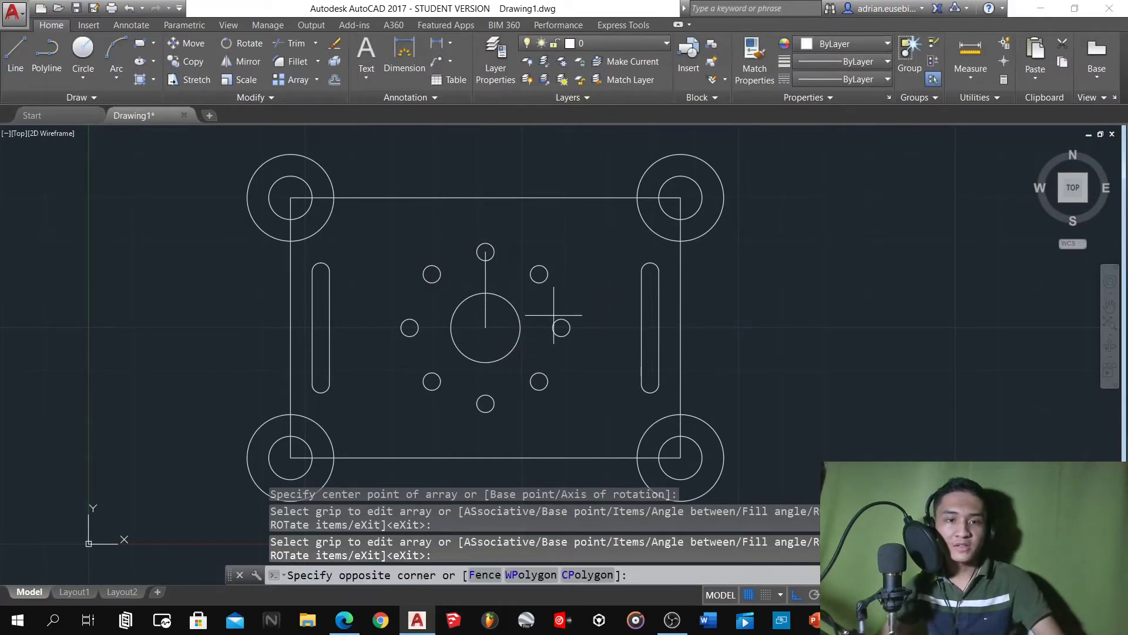
pyautogui.click(538, 257)
pyautogui.write('x')
pyautogui.press('Return')
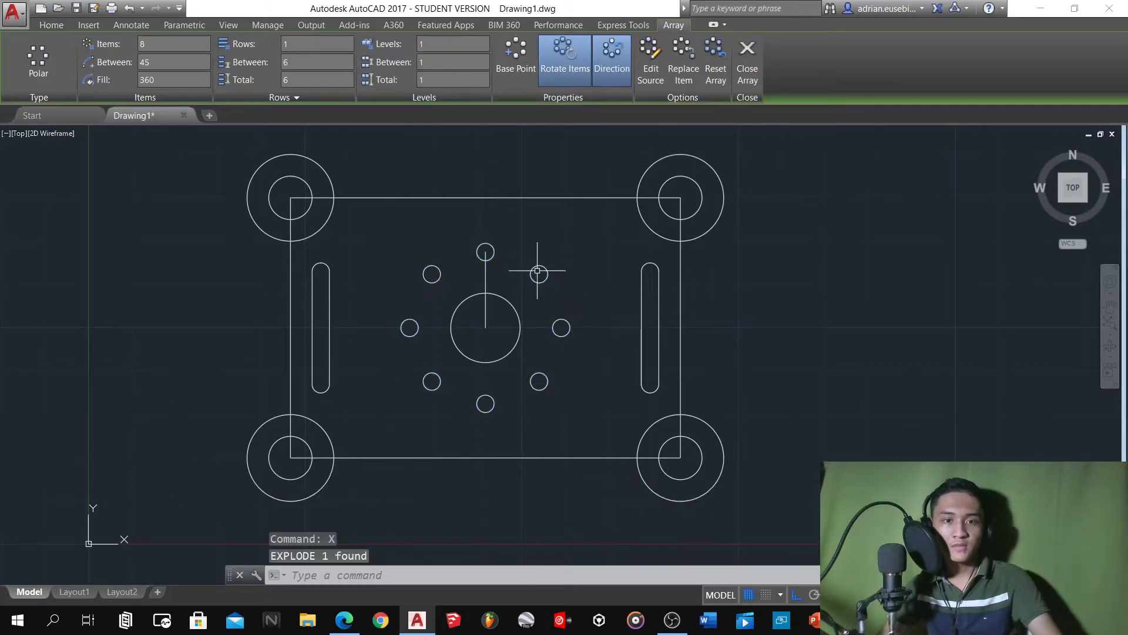
# Delete the vertical construction line between the central circle's centre and the upper small circle
pyautogui.click(506, 266)
pyautogui.click(459, 264)
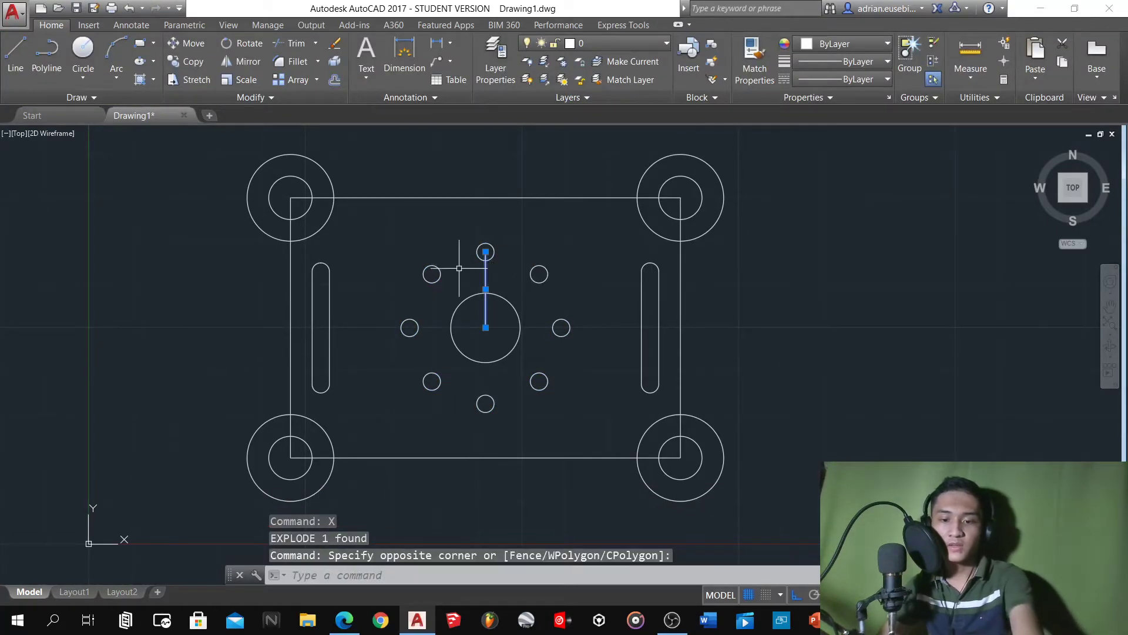
pyautogui.press('Delete')
# Compare the hole pattern with EASY_2D.pdf and delete the three small circles on the right side of the central circle
pyautogui.click(344, 620)
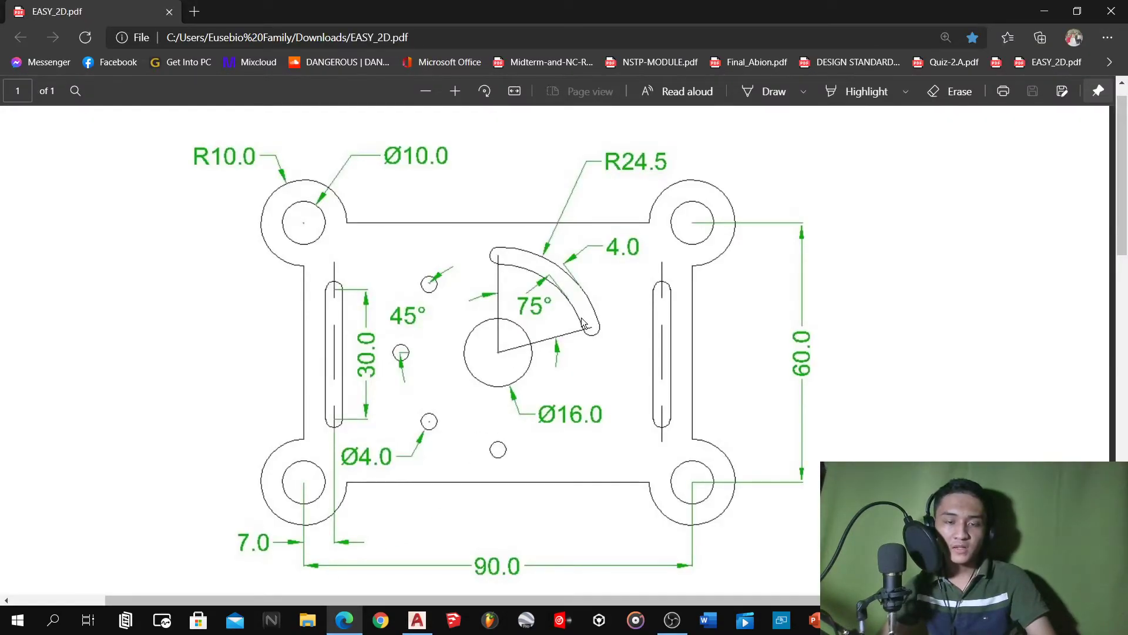
pyautogui.click(417, 620)
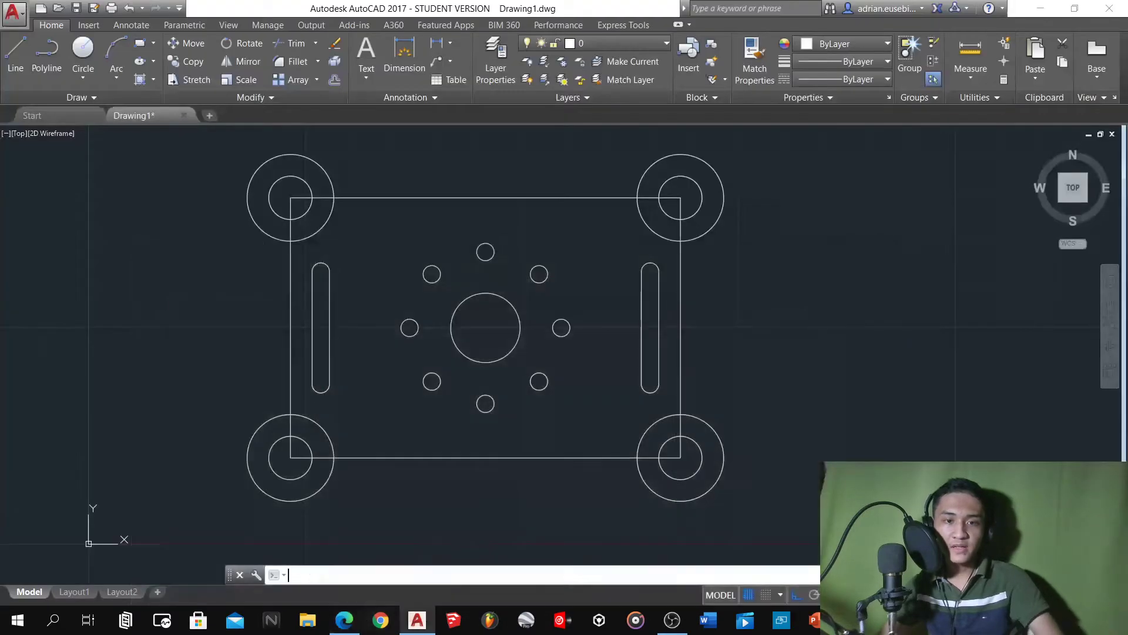
pyautogui.scroll(5, 505, 270)
pyautogui.scroll(-2, 553, 278)
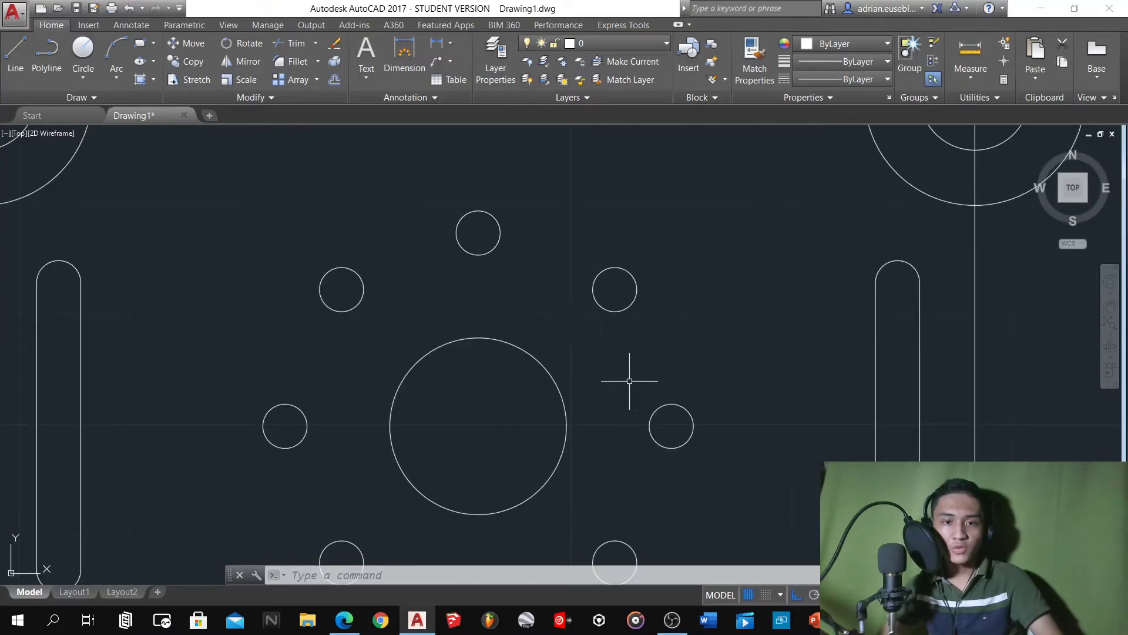
pyautogui.scroll(-5, 661, 371)
pyautogui.click(660, 421)
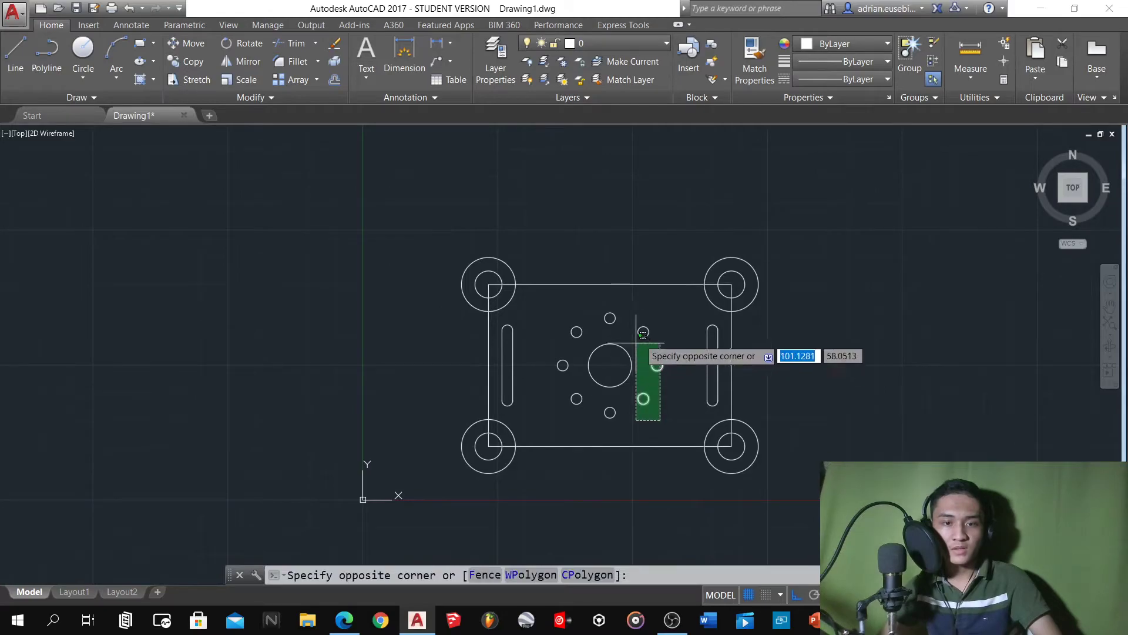
pyautogui.click(646, 320)
pyautogui.press('Delete')
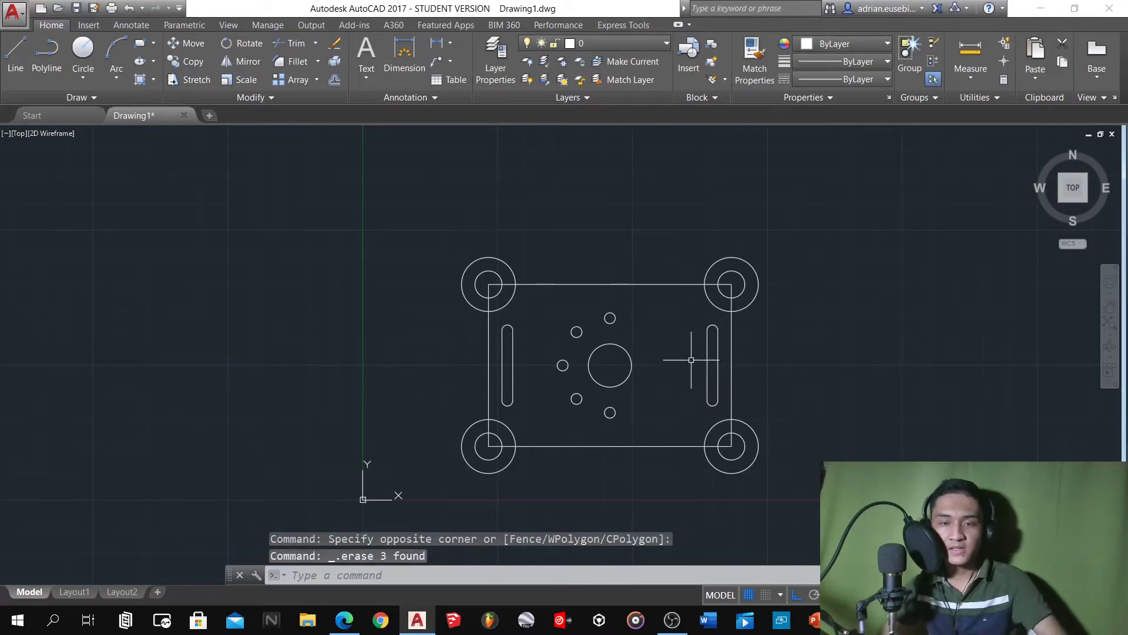
# Copy the central circle and the small circle above it horizontally to the empty area right of the plate
pyautogui.scroll(4, 681, 345)
pyautogui.scroll(2, 598, 322)
pyautogui.click(564, 397)
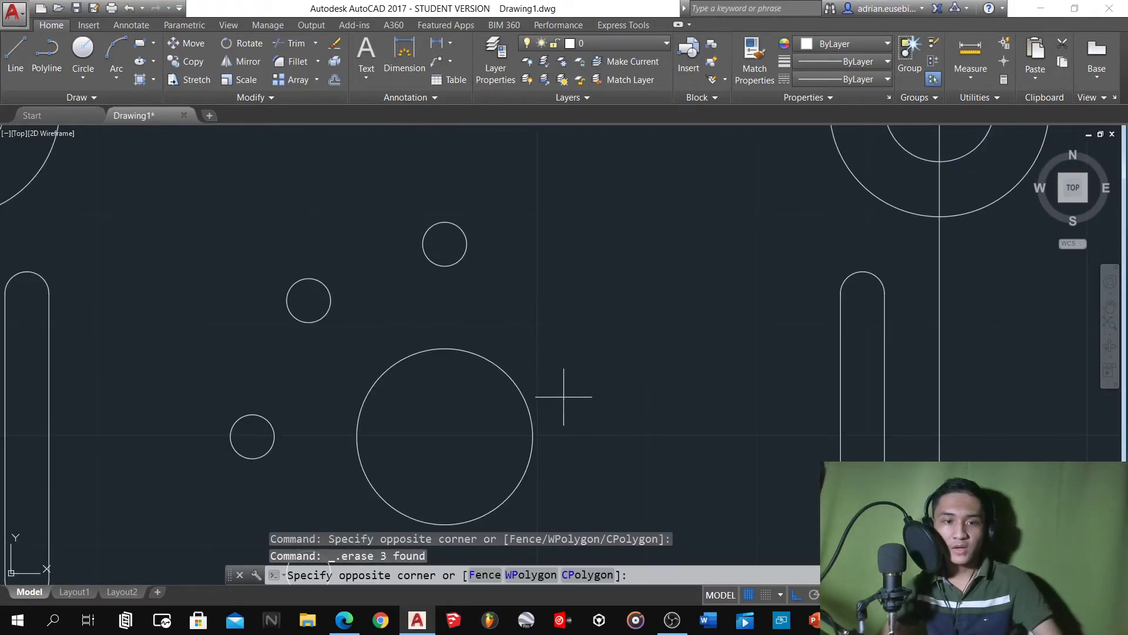
pyautogui.click(455, 226)
pyautogui.scroll(-3, 442, 231)
pyautogui.write('v')
pyautogui.press('BackSpace')
pyautogui.write('co')
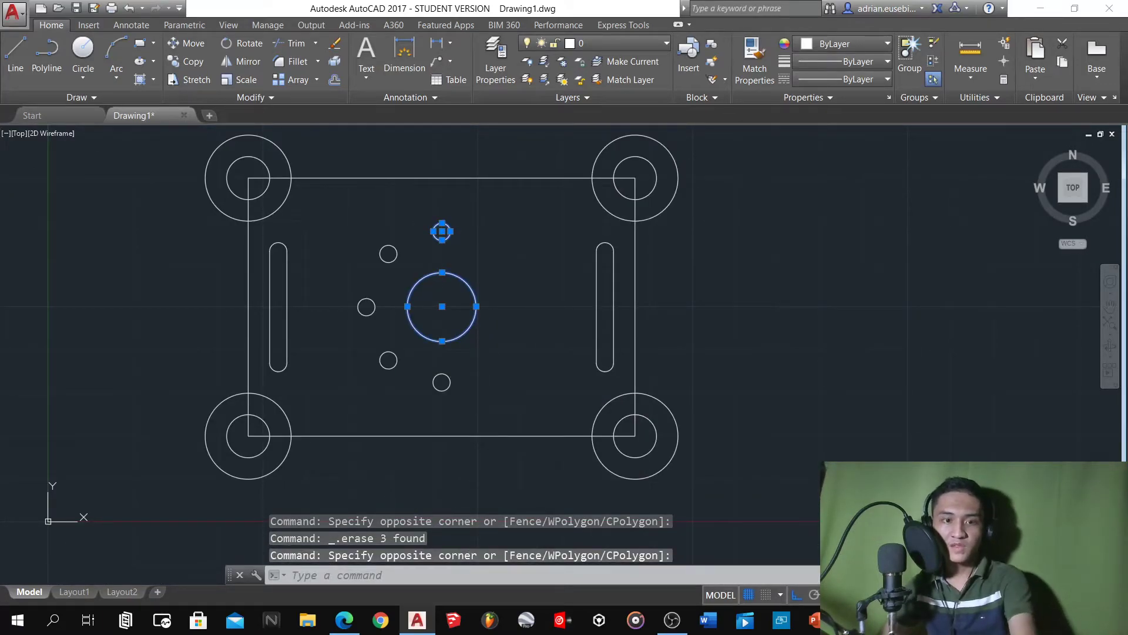
pyautogui.press('Return')
pyautogui.click(441, 306)
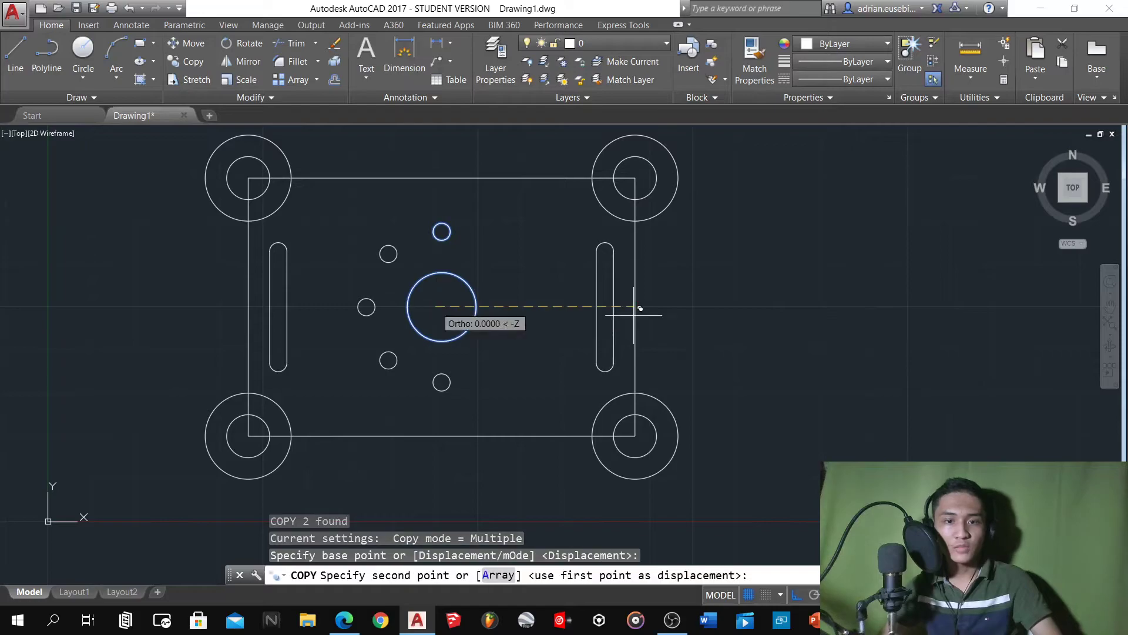
pyautogui.click(792, 306)
pyautogui.press('Escape')
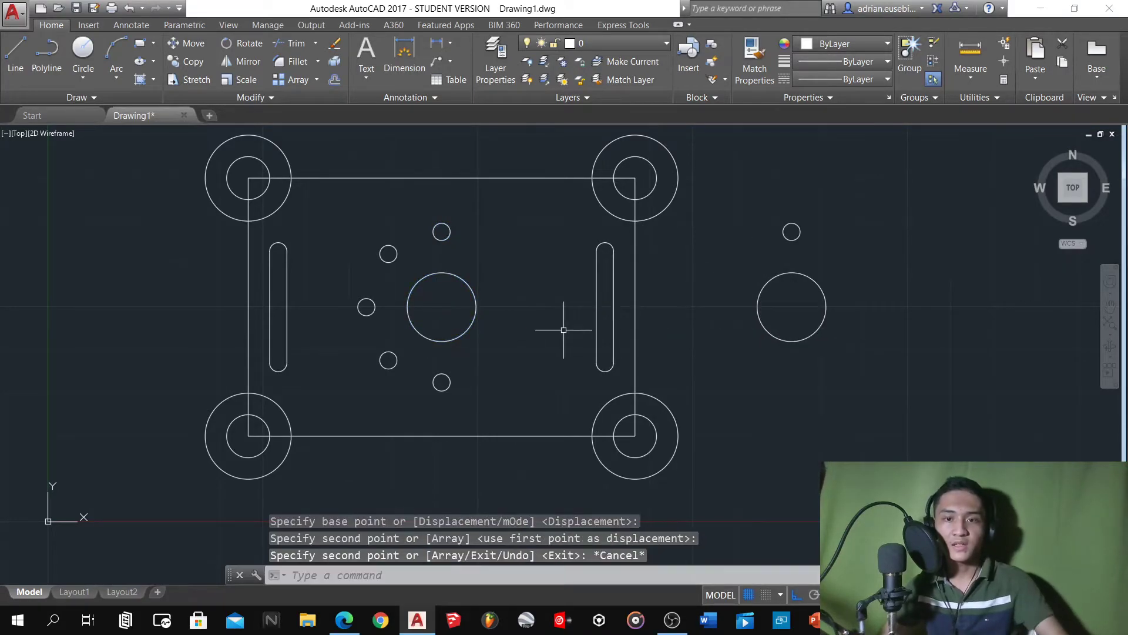
# Draw a vertical line from the copied large circle's centre to the copied small circle's centre
pyautogui.scroll(-5, 564, 327)
pyautogui.scroll(5, 629, 328)
pyautogui.write('l')
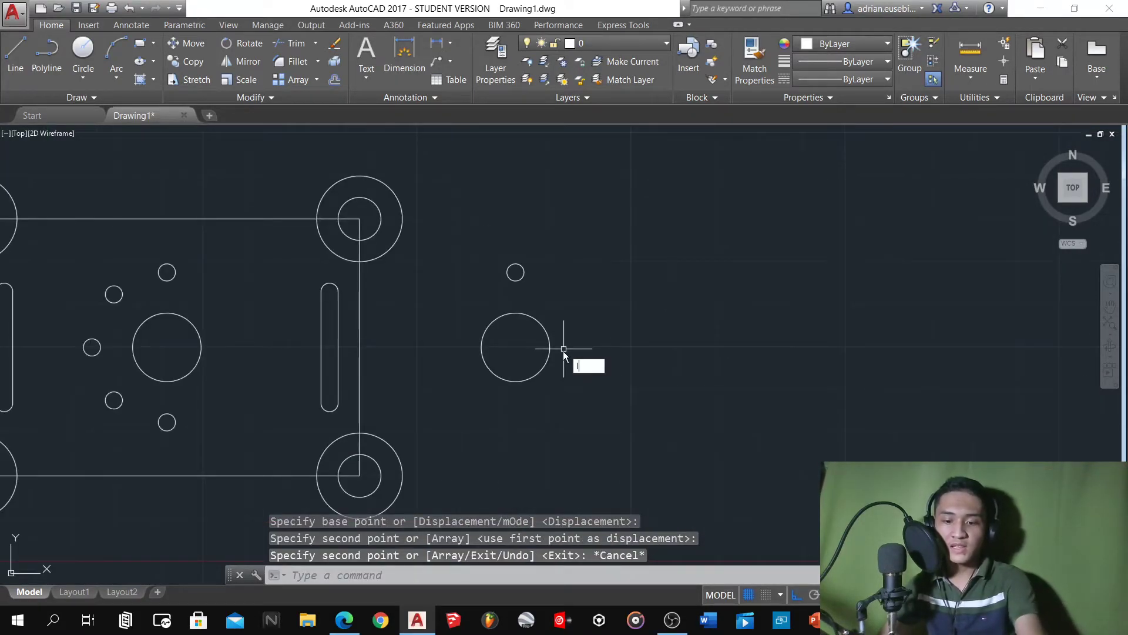
pyautogui.press('Return')
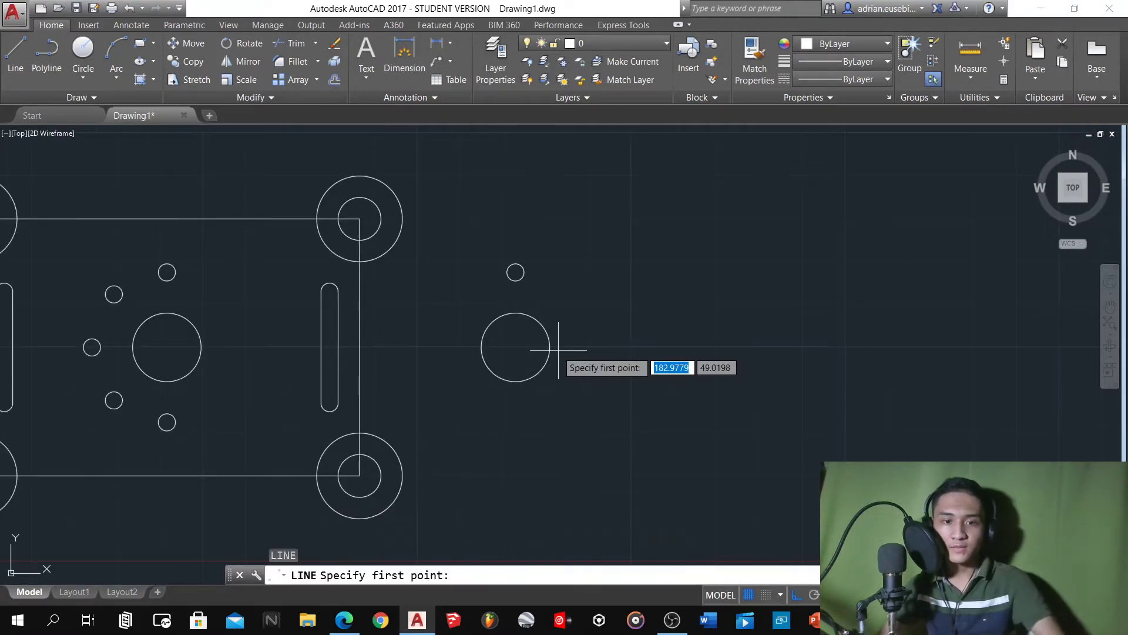
pyautogui.click(515, 347)
pyautogui.click(515, 272)
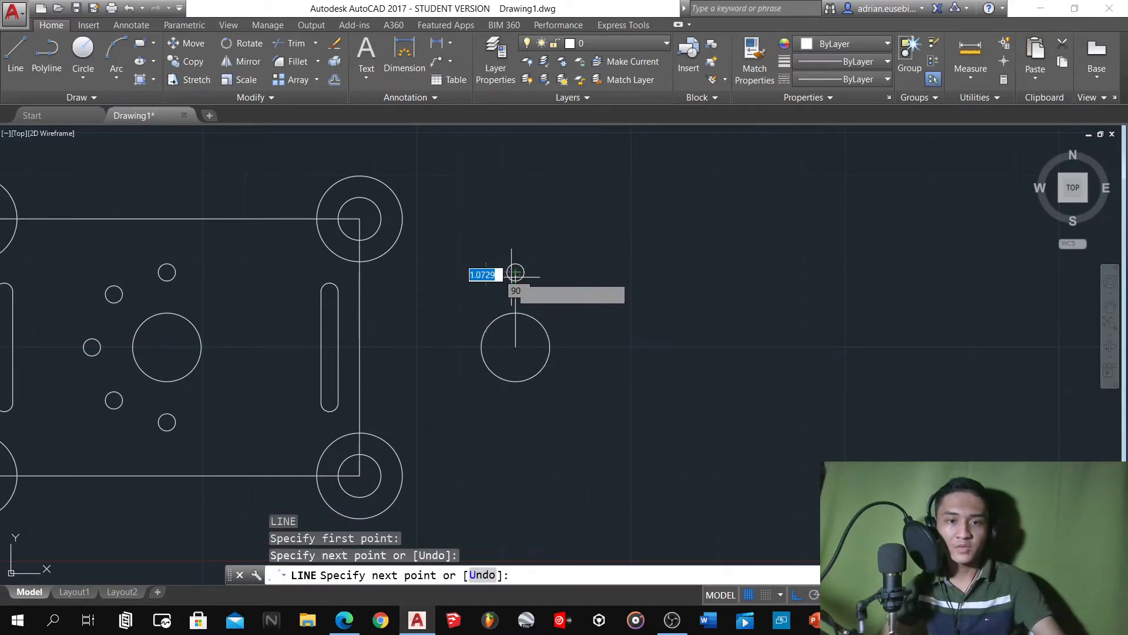
pyautogui.press('Return')
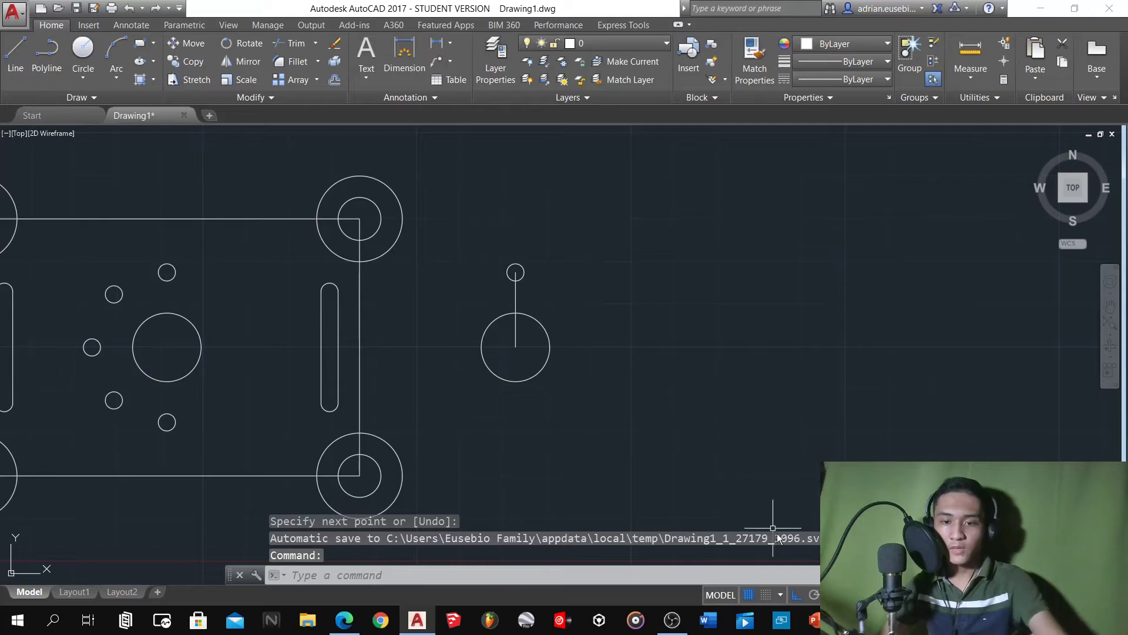
# Turn ortho mode off and check the curved slot's angle in EASY_2D.pdf
pyautogui.click(796, 595)
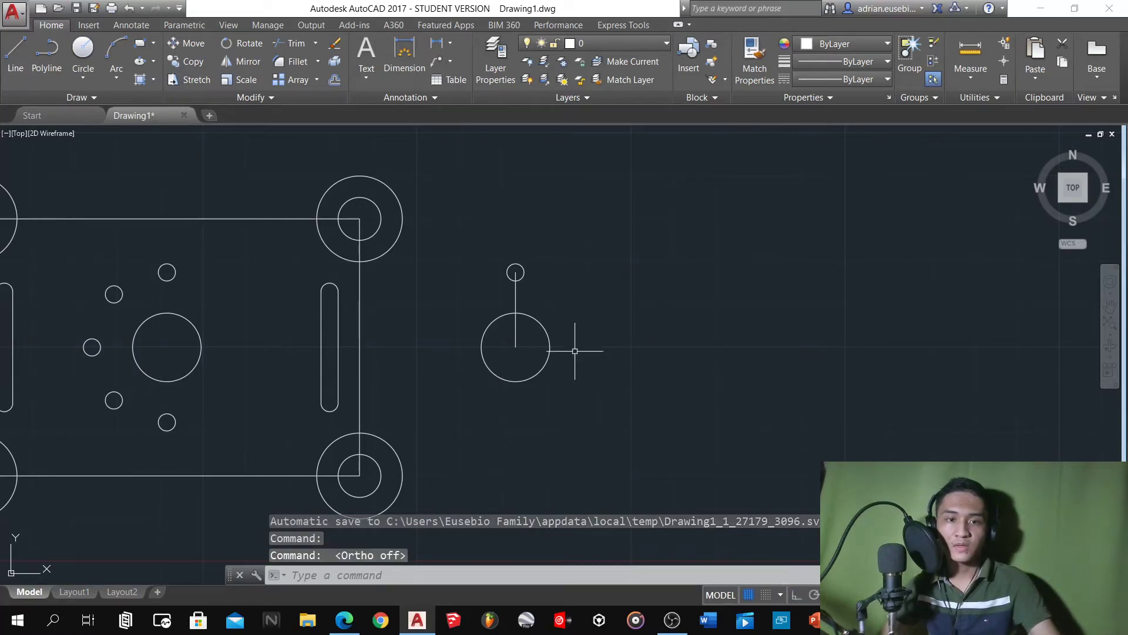
pyautogui.click(345, 620)
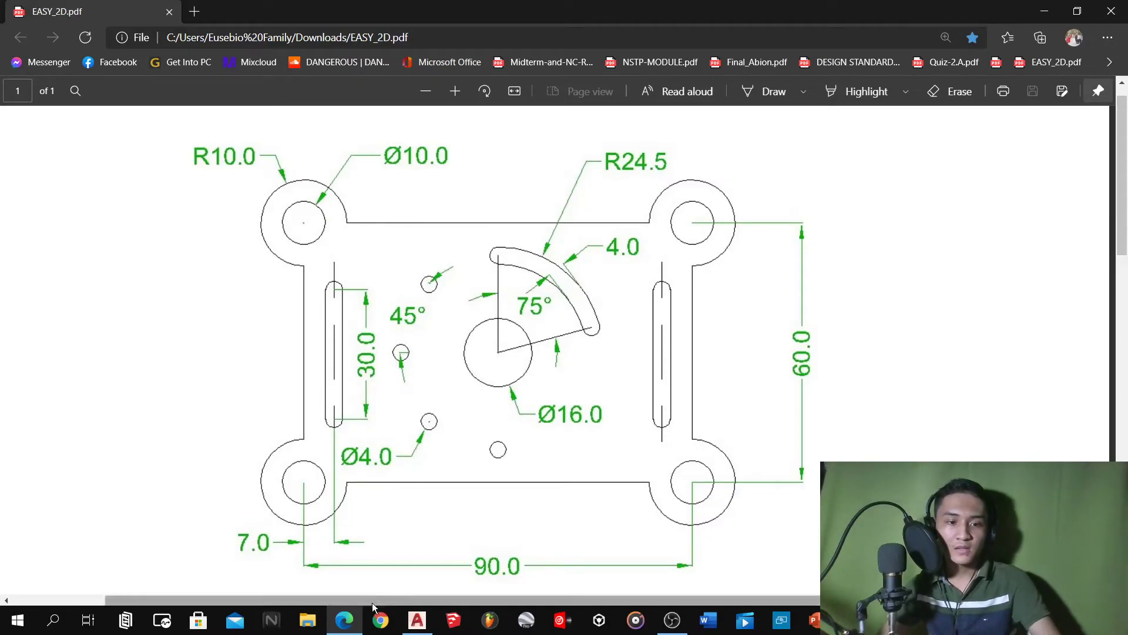
pyautogui.hotkey('alt', 'Tab')
# Rotate the copied vertical line by -75° about the centre of the copied large circle
pyautogui.click(519, 299)
pyautogui.click(499, 276)
pyautogui.scroll(8, 535, 278)
pyautogui.scroll(-6, 535, 277)
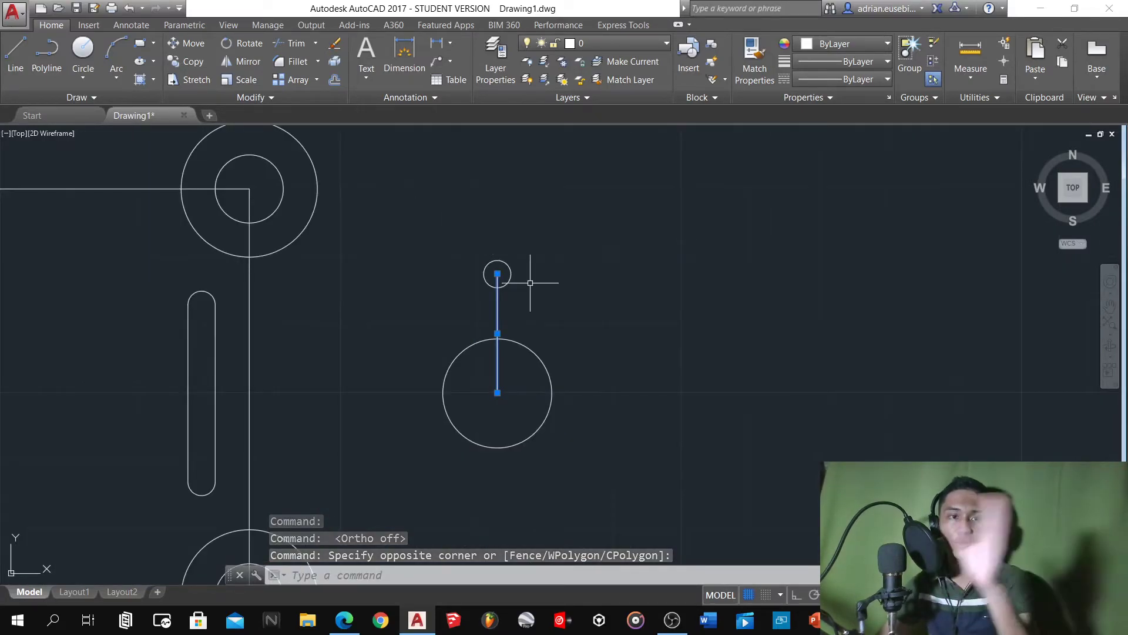
pyautogui.write('r')
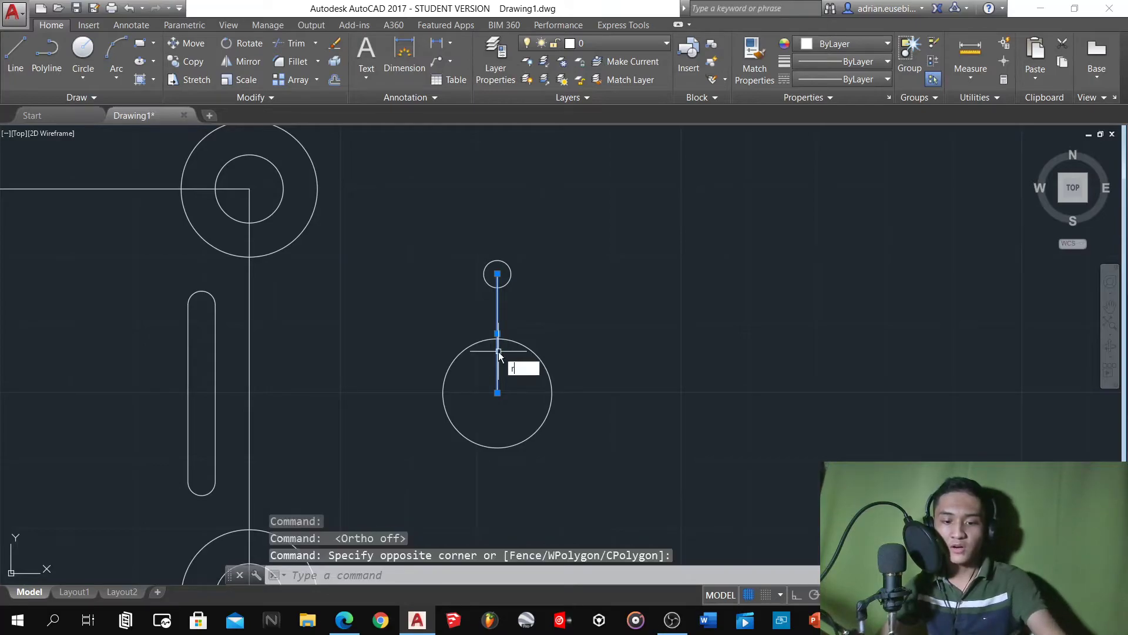
pyautogui.write('o')
pyautogui.press('Return')
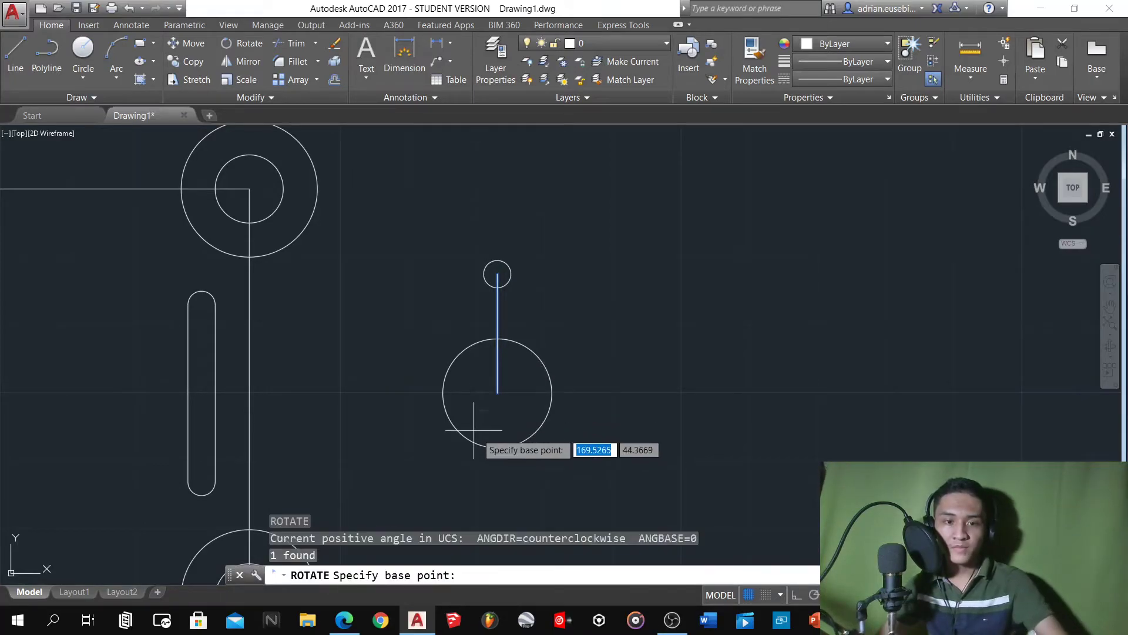
pyautogui.click(497, 392)
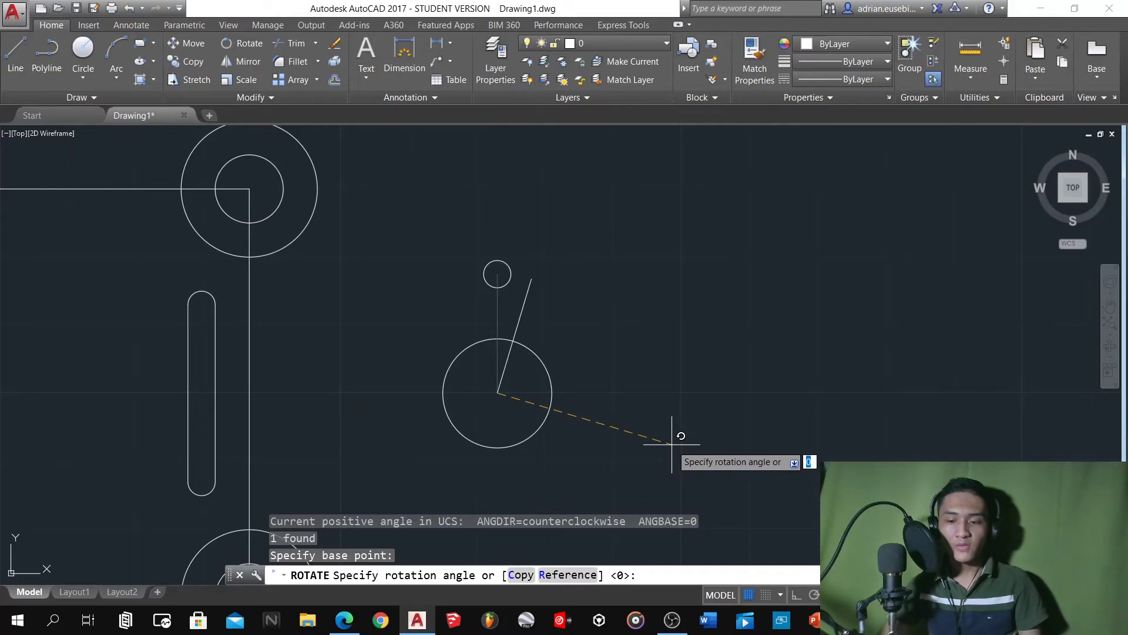
pyautogui.write('75')
pyautogui.press('Return')
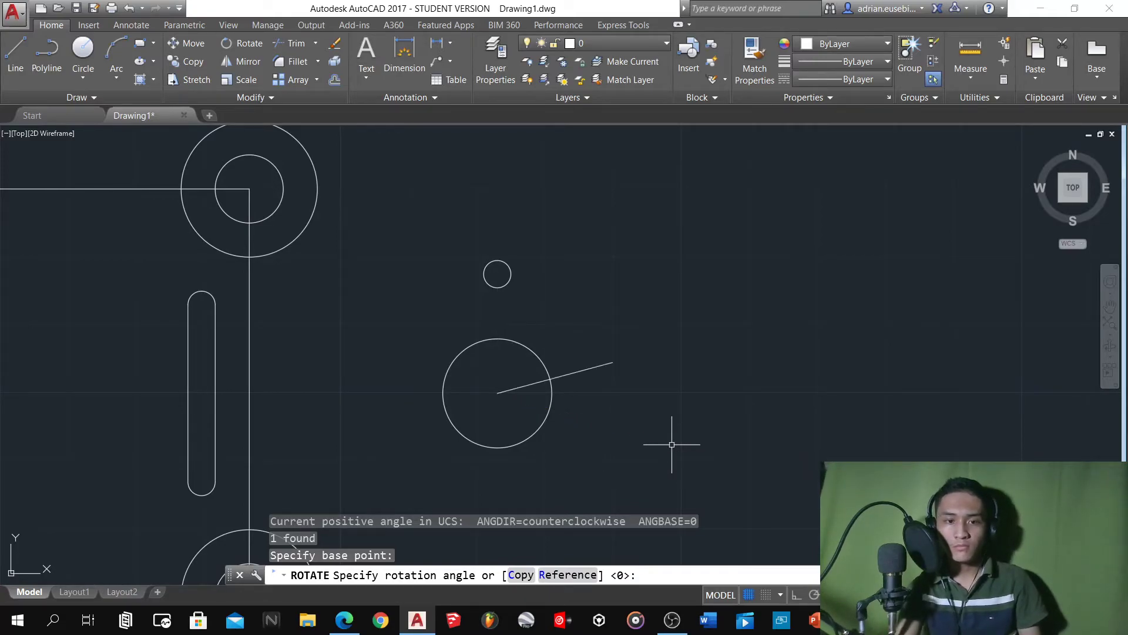
# Copy the small circle above the copied large circle from its centre to the outer end of the rotated line
pyautogui.scroll(-3, 646, 294)
pyautogui.scroll(3, 638, 299)
pyautogui.click(591, 263)
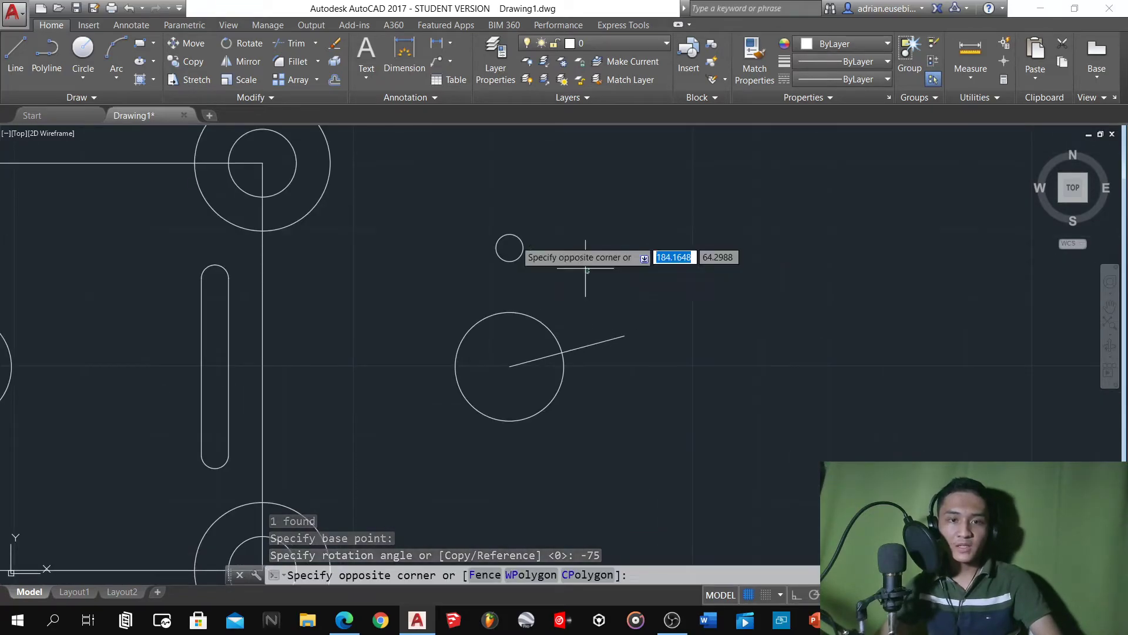
pyautogui.click(495, 229)
pyautogui.write('co')
pyautogui.press('Return')
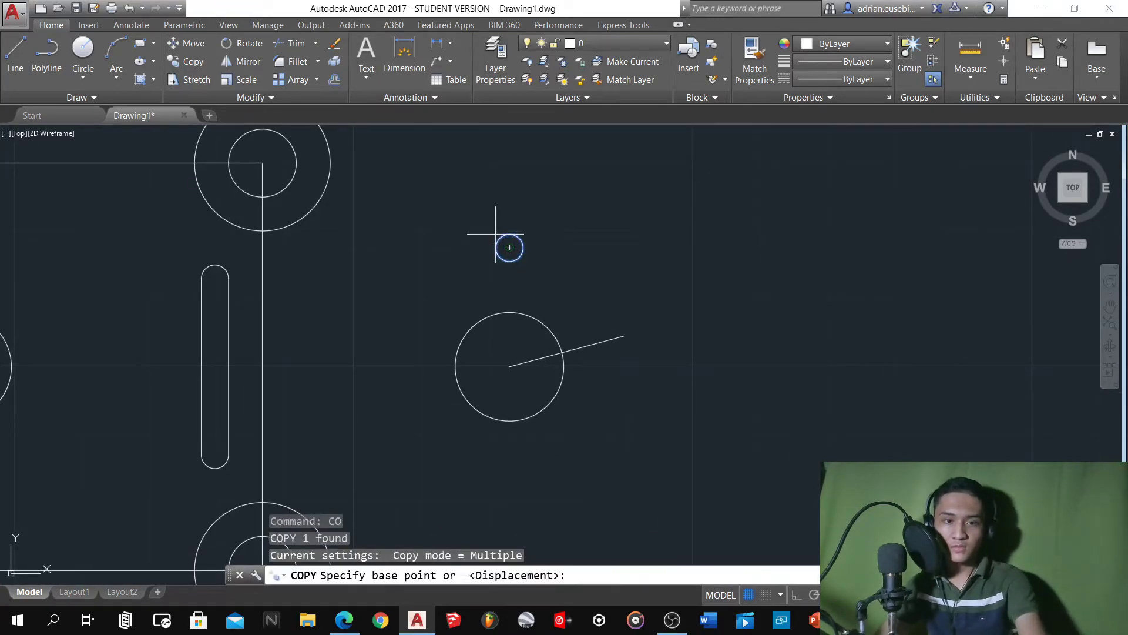
pyautogui.click(509, 247)
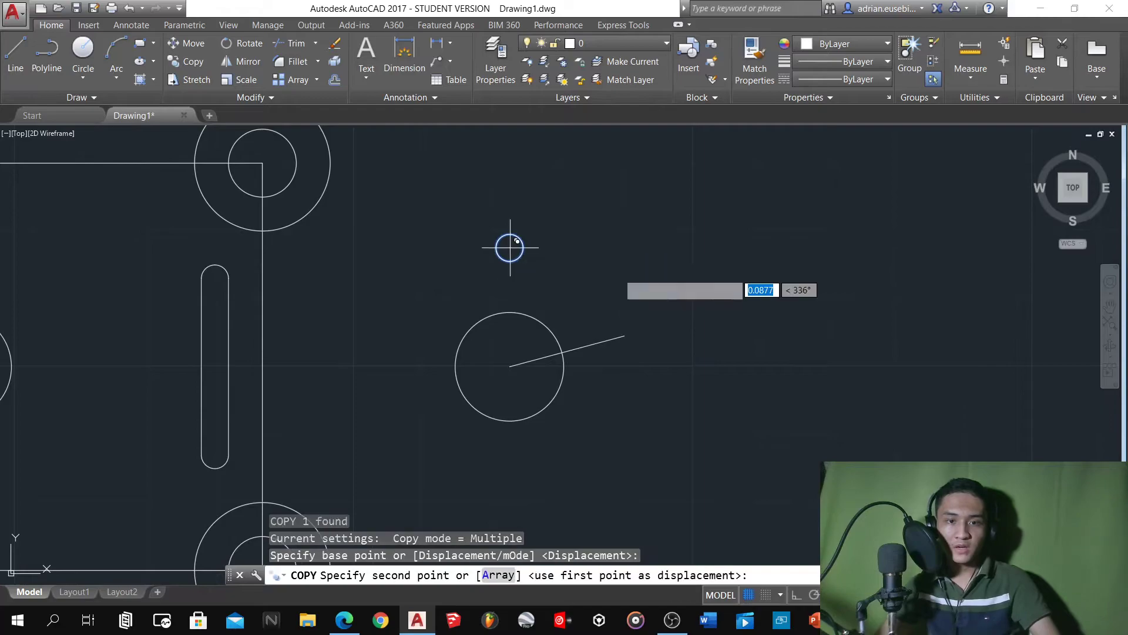
pyautogui.click(624, 336)
pyautogui.press('Escape')
pyautogui.press('Escape')
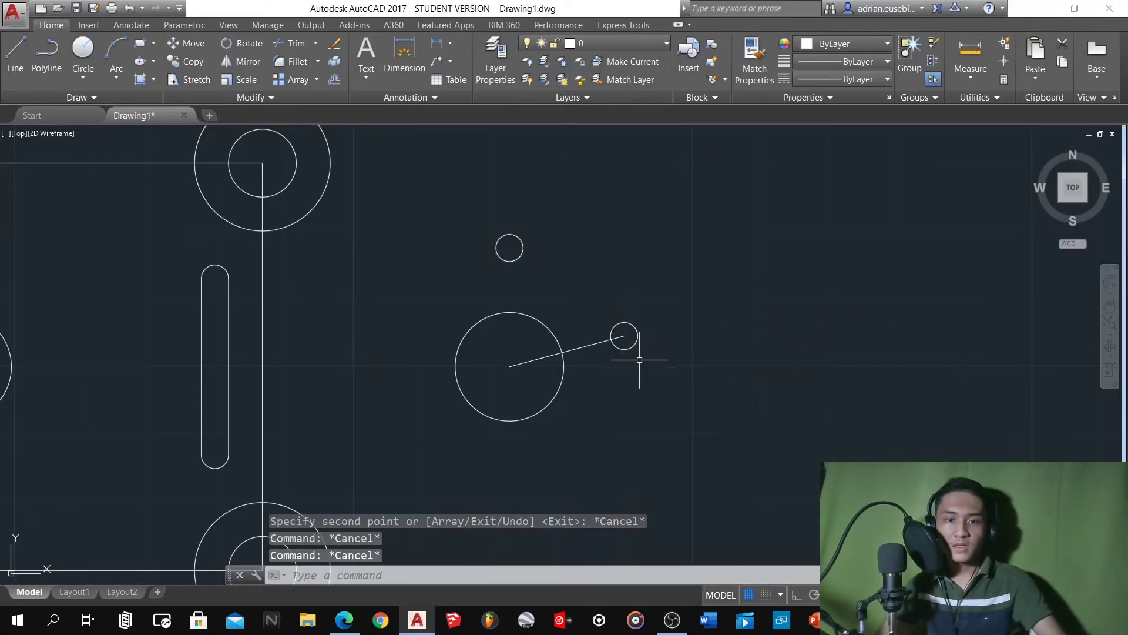
# Move the small circle at the line's end into the plate, using the copied and original large circles' centres as base and destination
pyautogui.click(635, 359)
pyautogui.click(634, 325)
pyautogui.write('m')
pyautogui.press('Return')
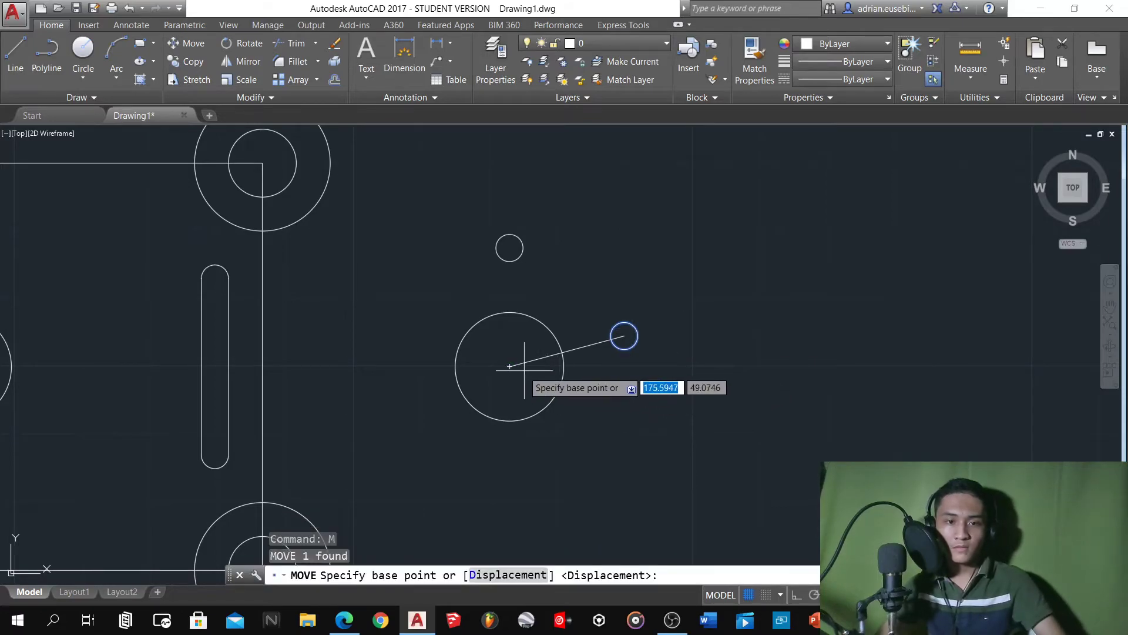
pyautogui.click(510, 366)
pyautogui.scroll(-5, 587, 362)
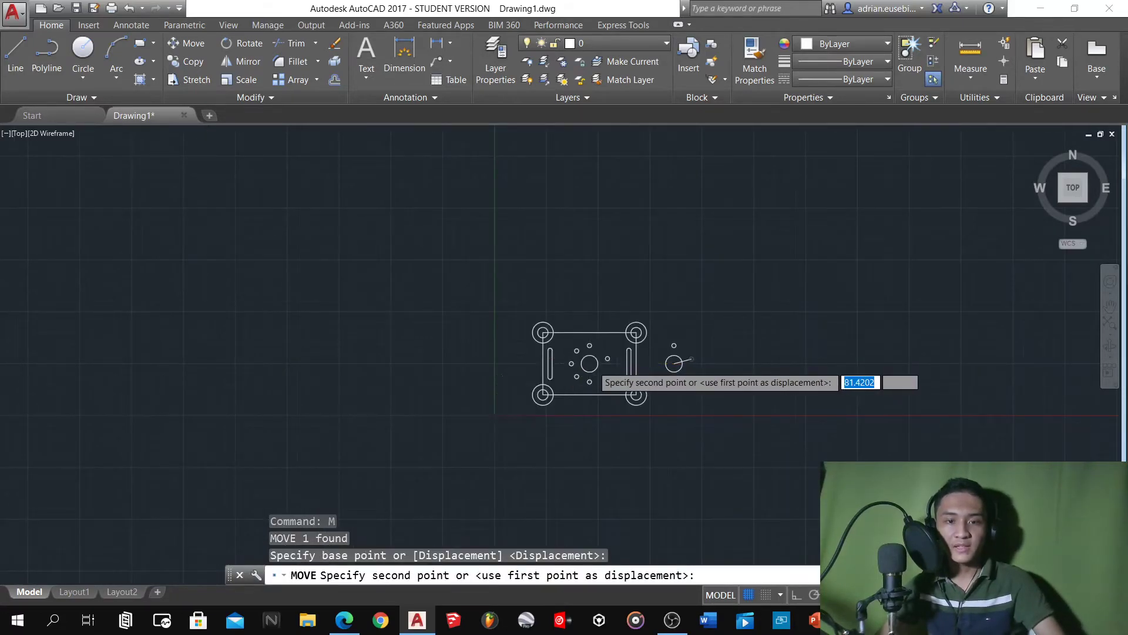
pyautogui.scroll(4, 596, 360)
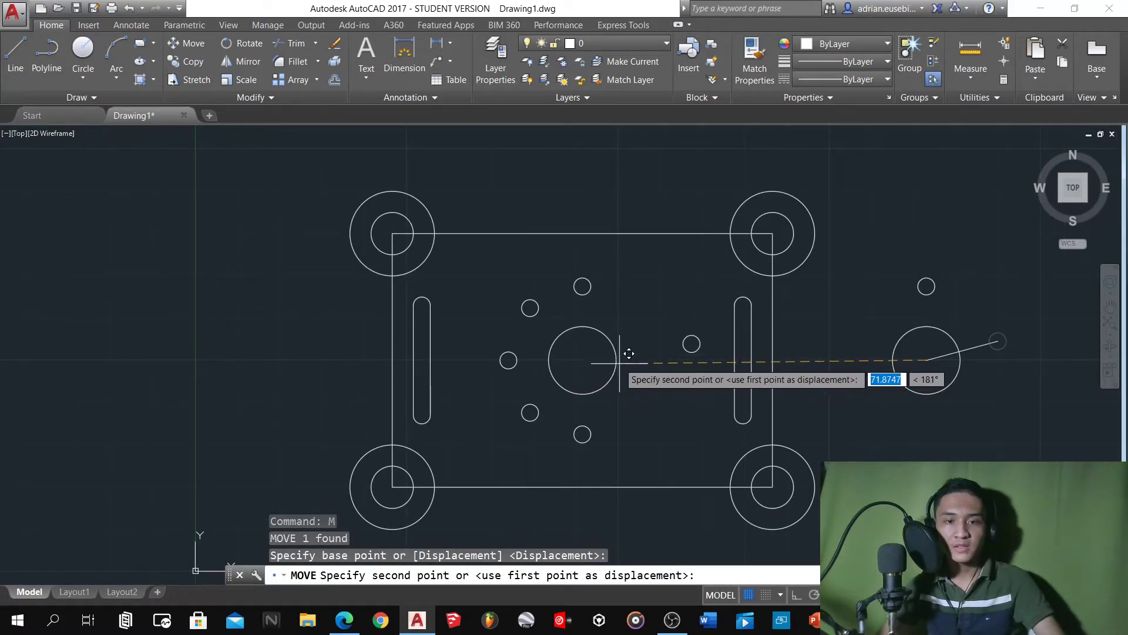
pyautogui.click(583, 360)
# Check the curved slot's radius, width and end positions in EASY_2D.pdf against the drawing
pyautogui.scroll(2, 617, 290)
pyautogui.scroll(-2, 617, 285)
pyautogui.scroll(4, 592, 315)
pyautogui.scroll(-3, 534, 445)
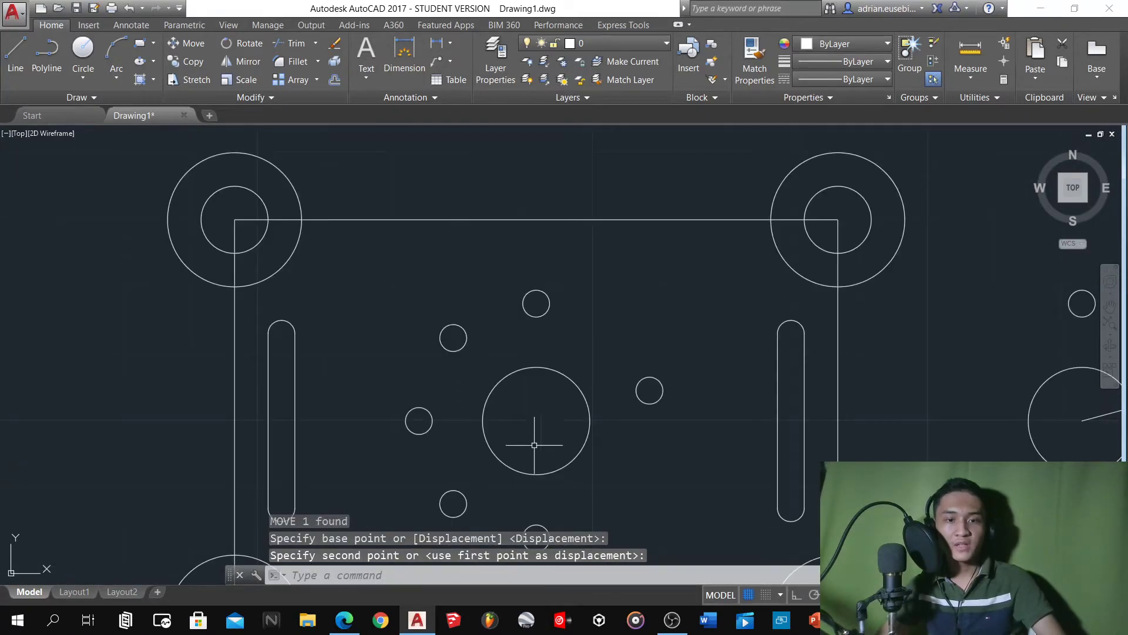
pyautogui.click(344, 619)
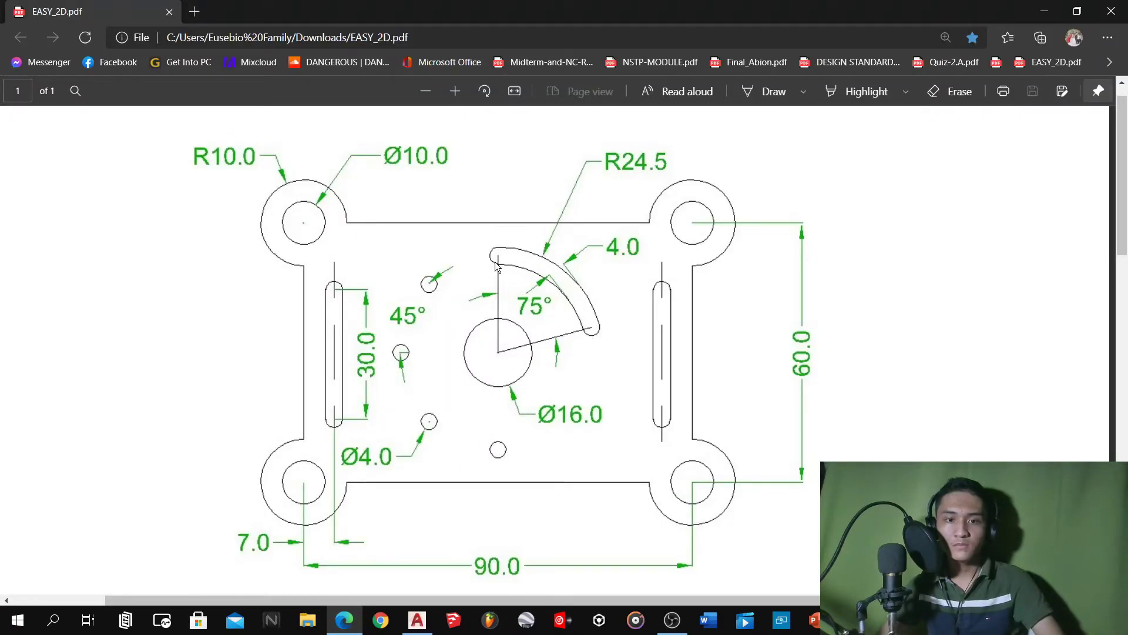
pyautogui.click(345, 621)
pyautogui.scroll(5, 569, 347)
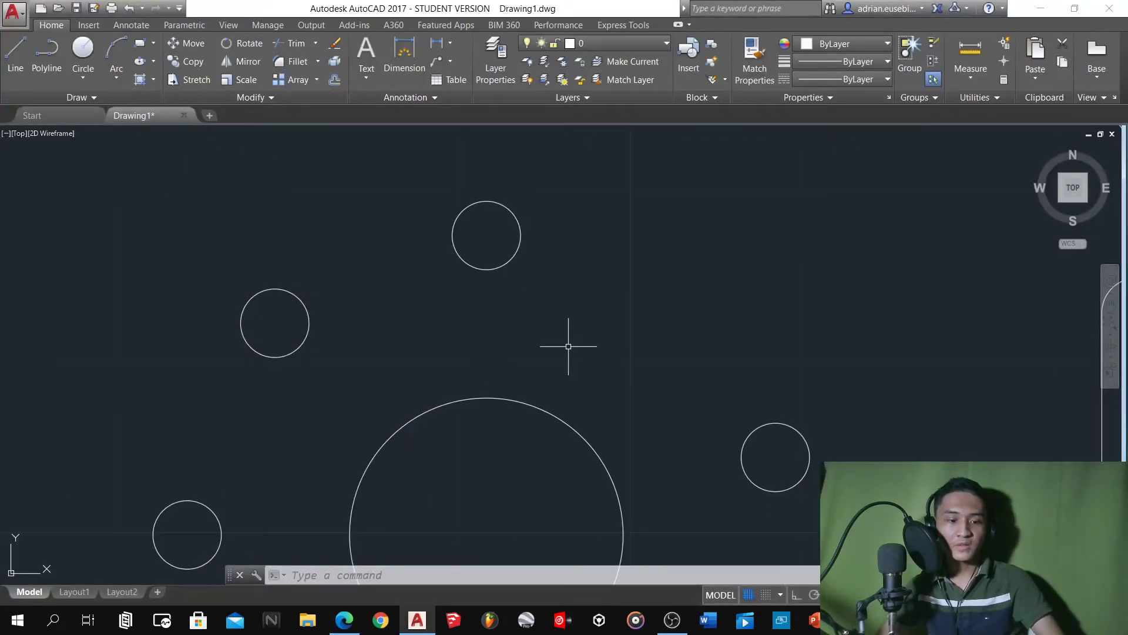
pyautogui.click(346, 621)
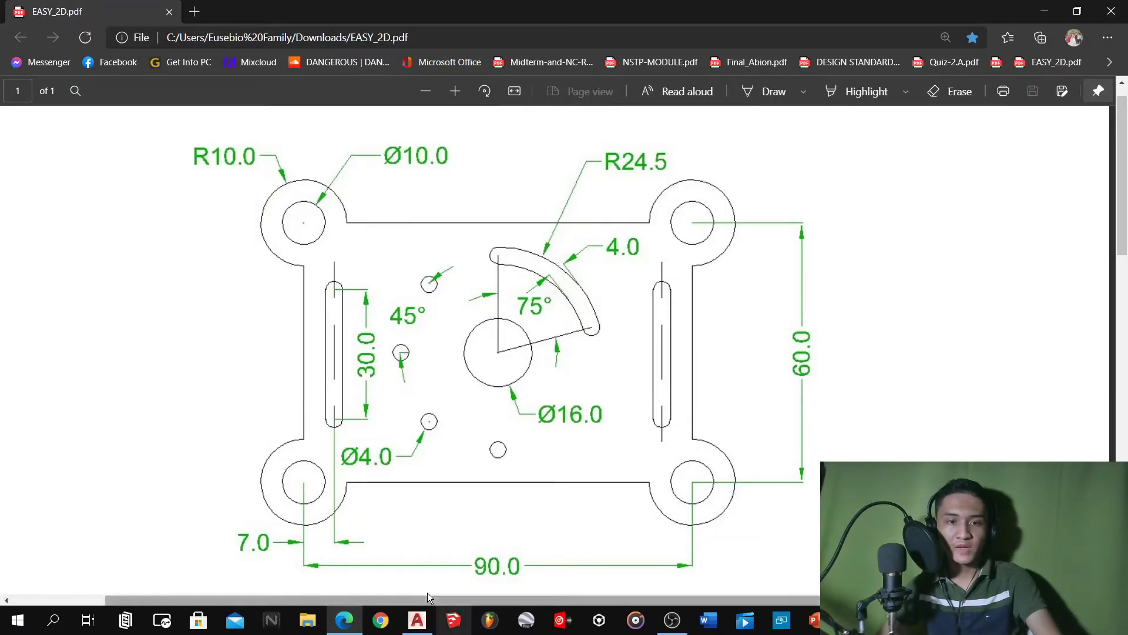
pyautogui.click(348, 624)
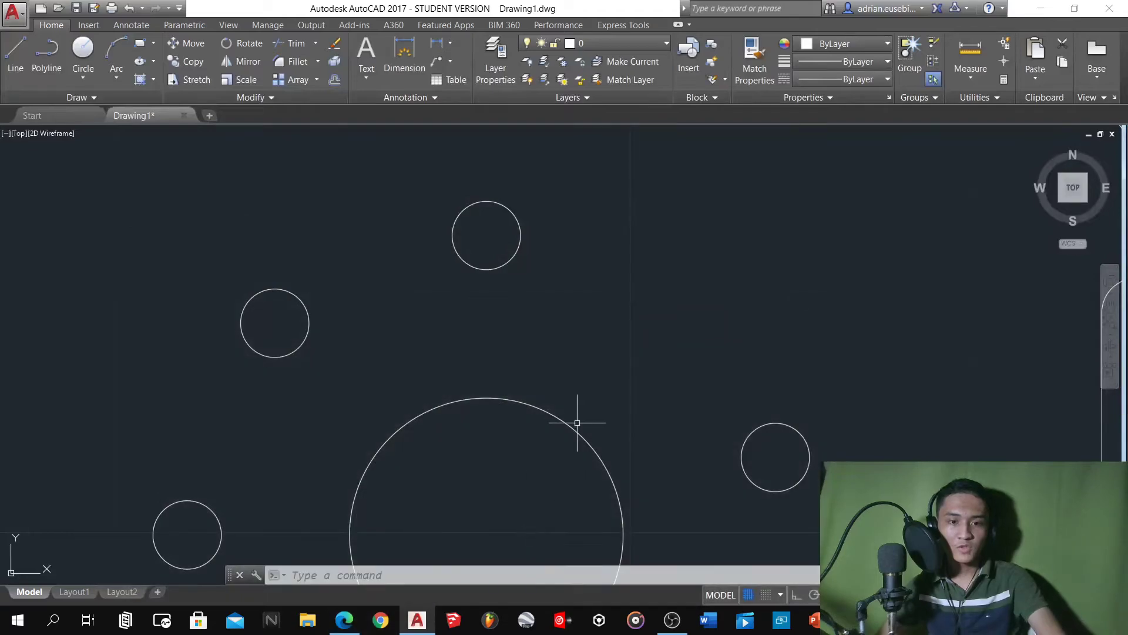
# Draw a circle of radius 24.5 concentric with the plate's central circle
pyautogui.scroll(8, 545, 383)
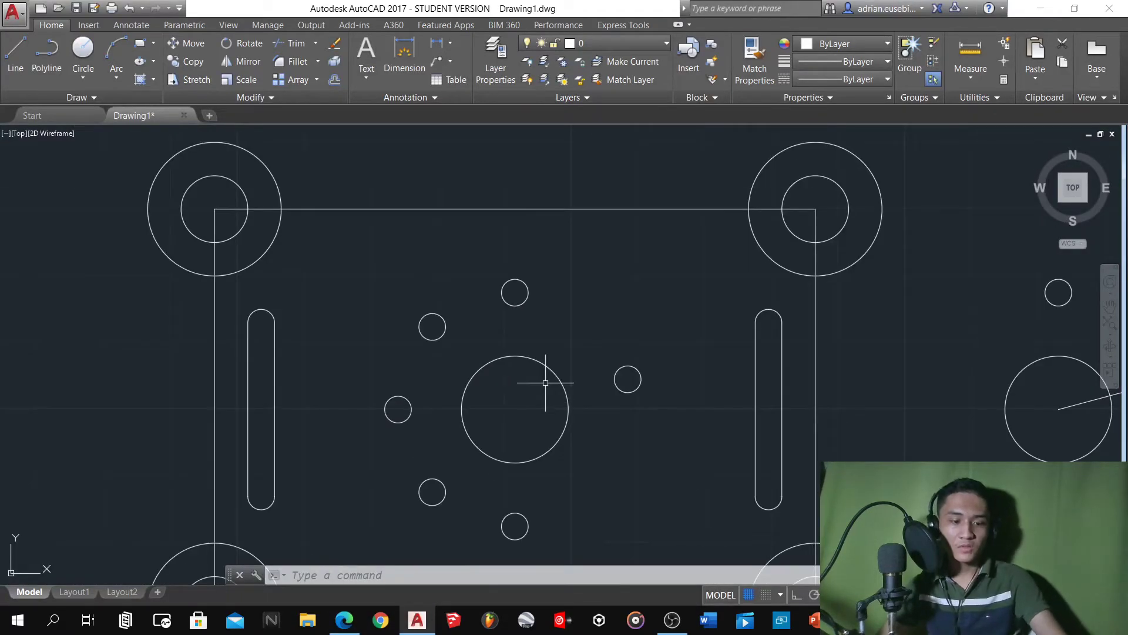
pyautogui.write('c')
pyautogui.press('Return')
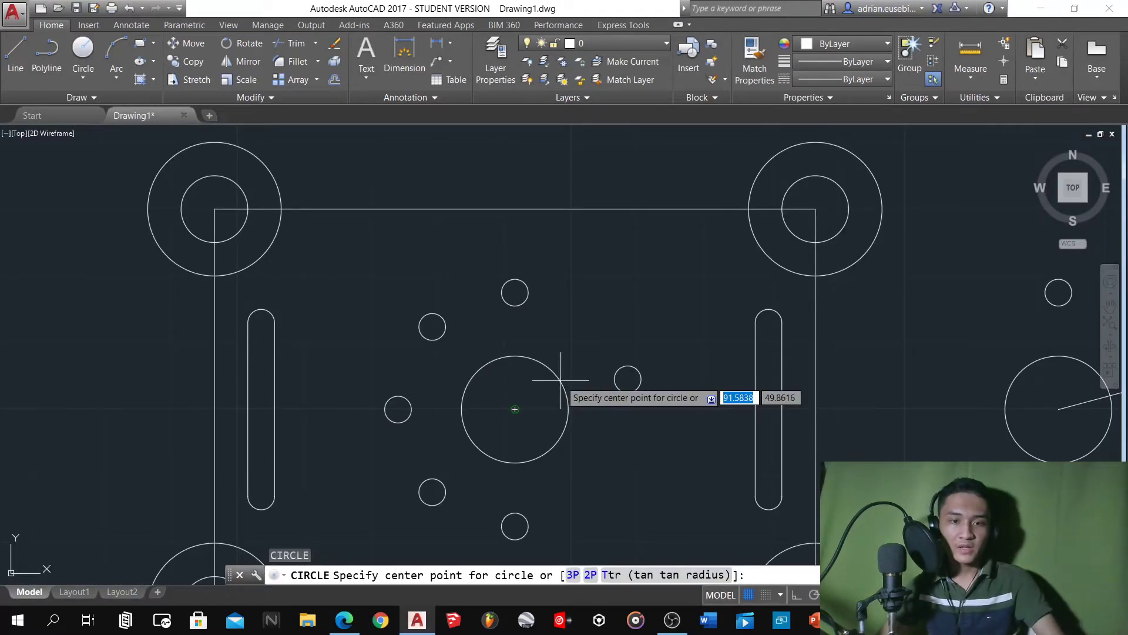
pyautogui.click(515, 410)
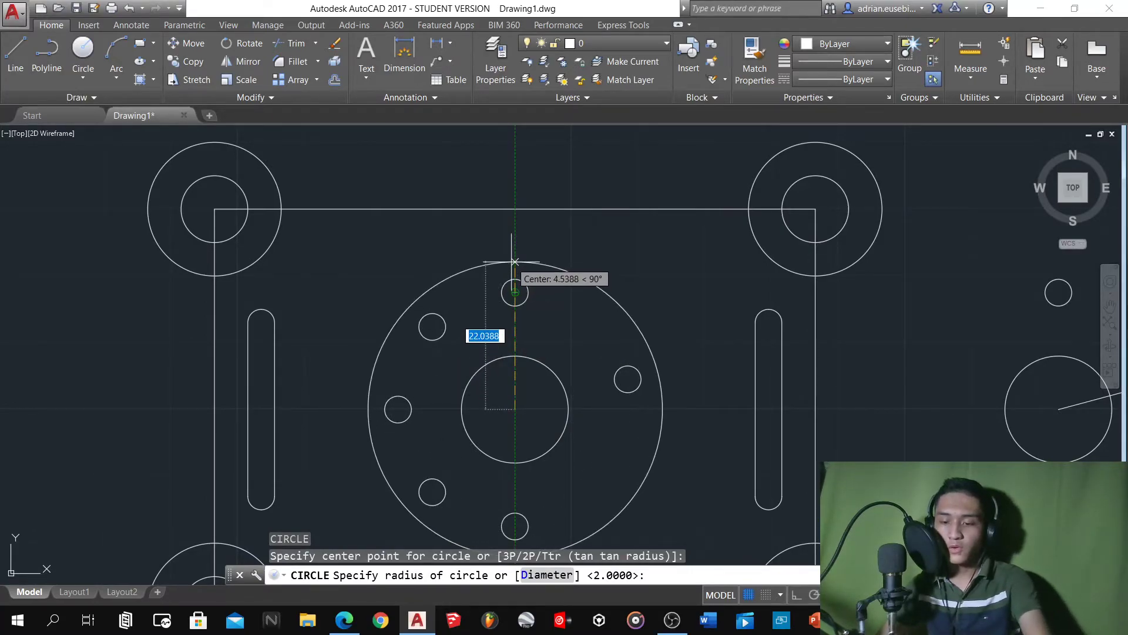
pyautogui.write('24')
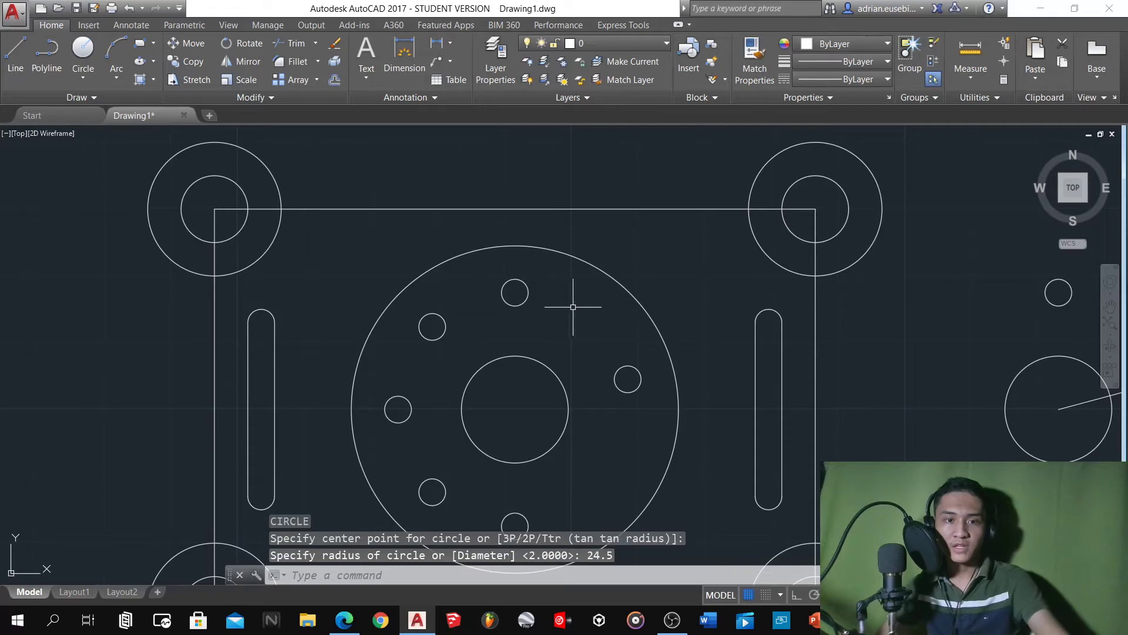
pyautogui.scroll(-2, 538, 285)
pyautogui.scroll(2, 539, 298)
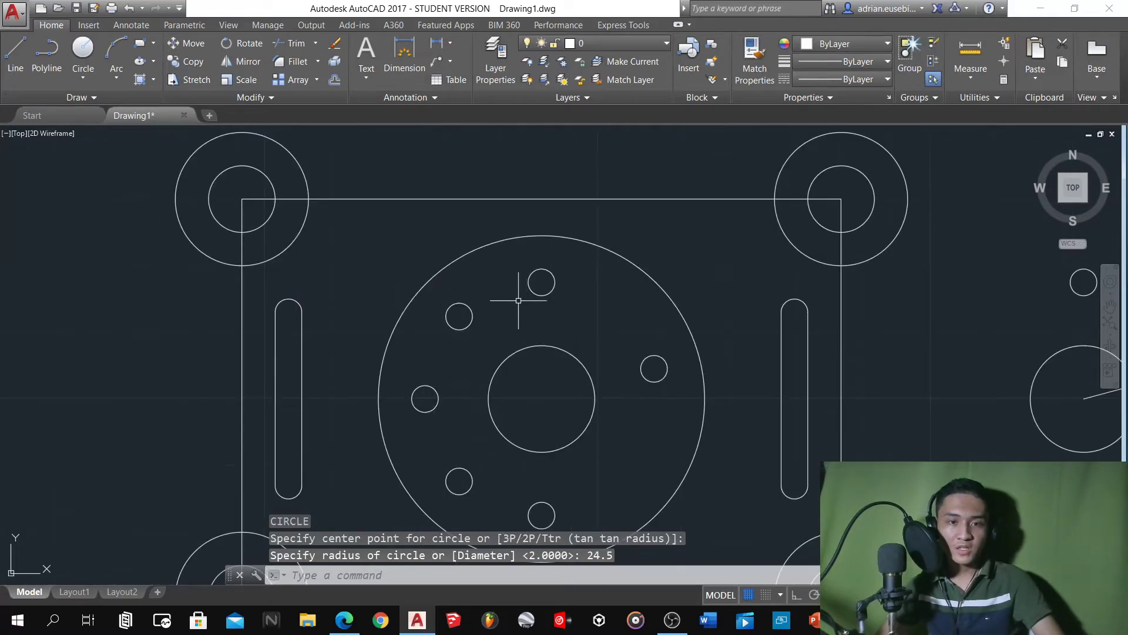
# Compare the small holes and the curved slot in EASY_2D.pdf with the drawing again
pyautogui.click(352, 621)
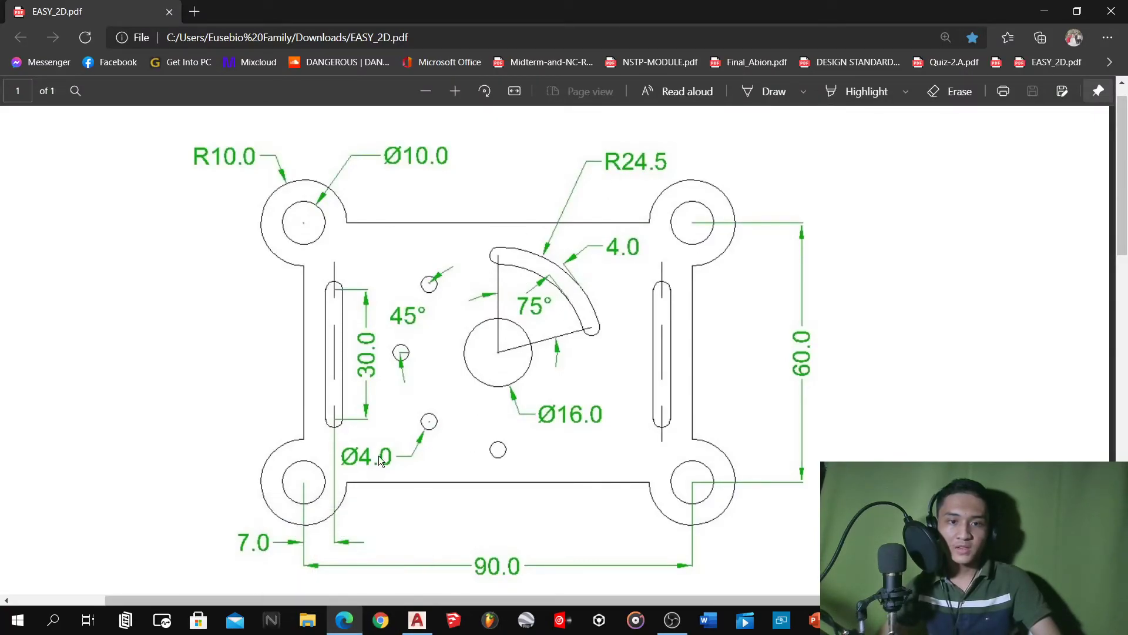
pyautogui.click(342, 621)
pyautogui.scroll(-3, 484, 396)
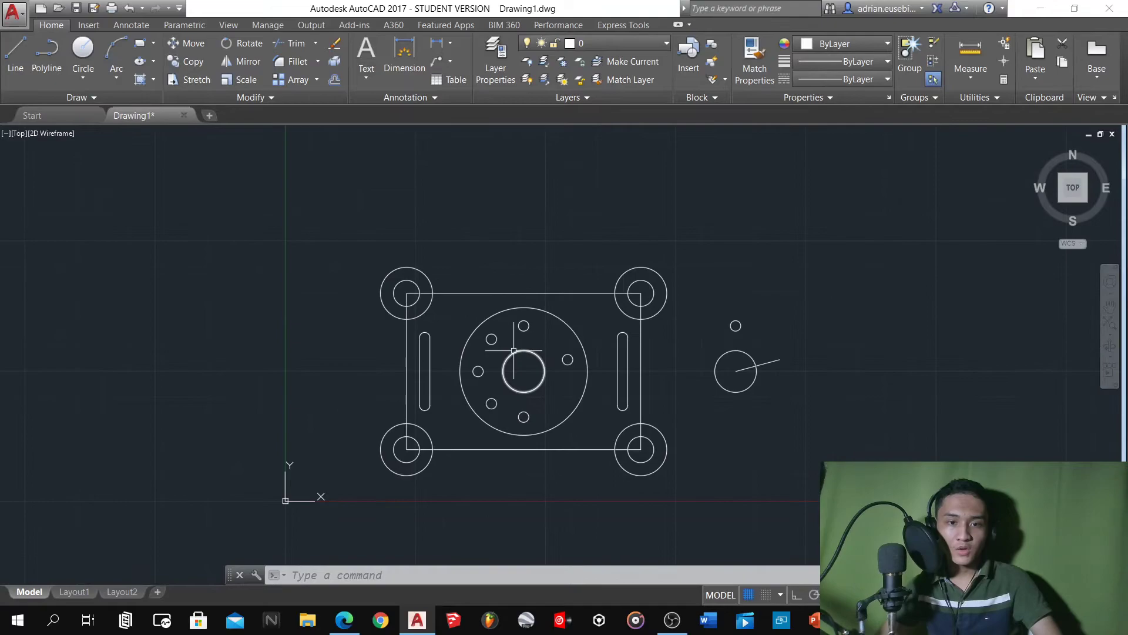
pyautogui.scroll(3, 536, 352)
pyautogui.click(547, 300)
pyautogui.click(493, 265)
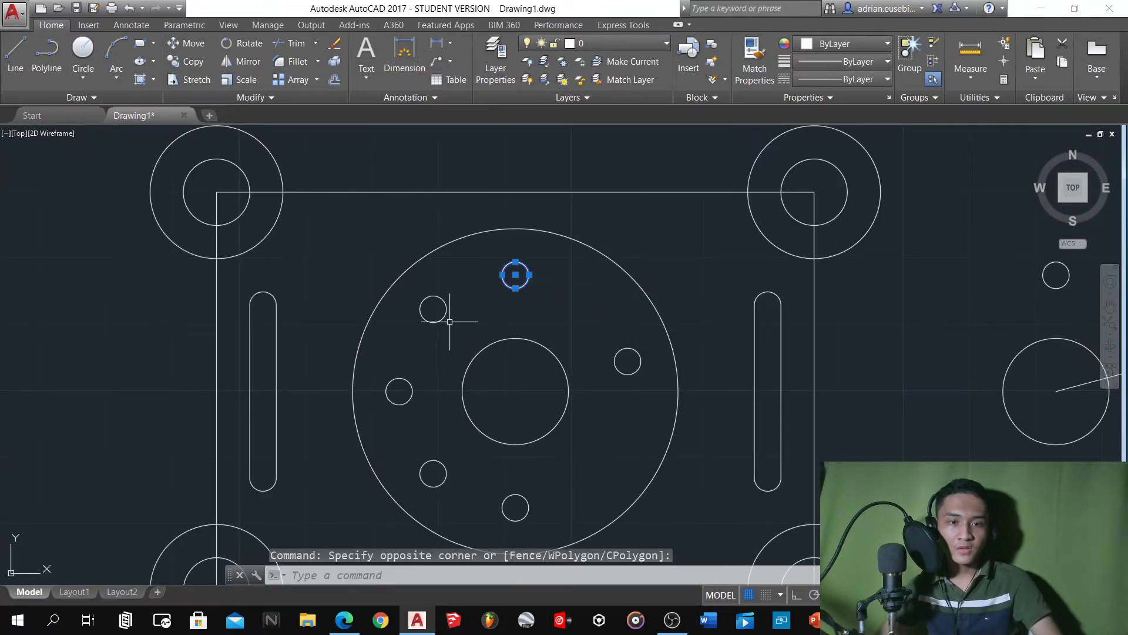
pyautogui.click(449, 323)
pyautogui.press('Escape')
pyautogui.press('Escape')
pyautogui.press('Escape')
pyautogui.press('Escape')
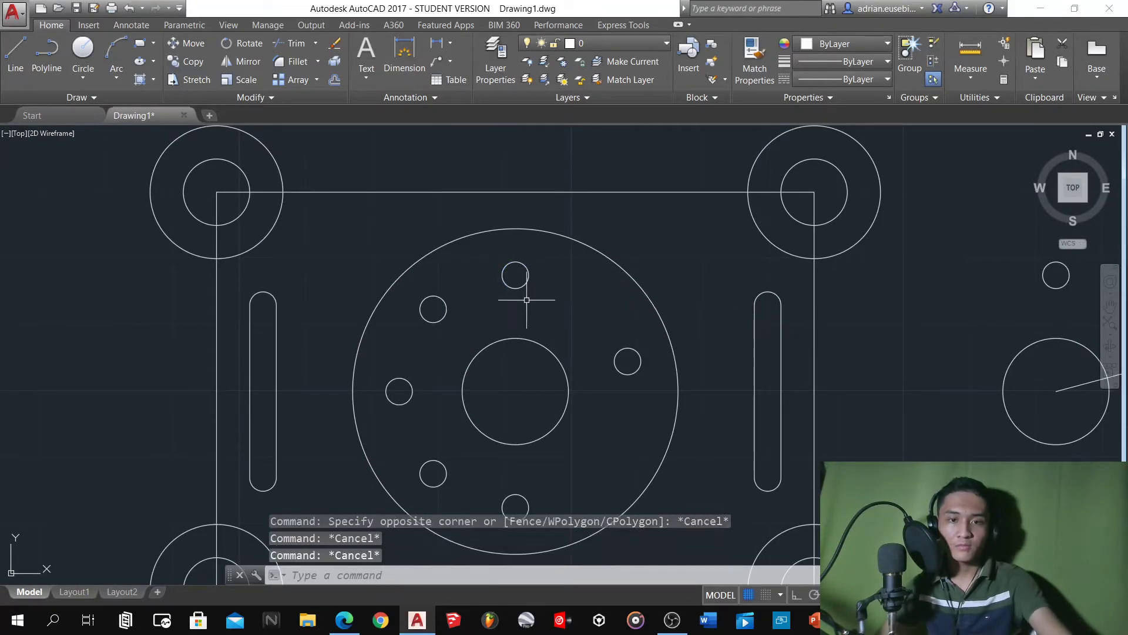
# Delete the six small circles around the plate's central circle and the copied circles and line beside the plate
pyautogui.scroll(-4, 529, 300)
pyautogui.scroll(5, 676, 352)
pyautogui.scroll(-5, 734, 382)
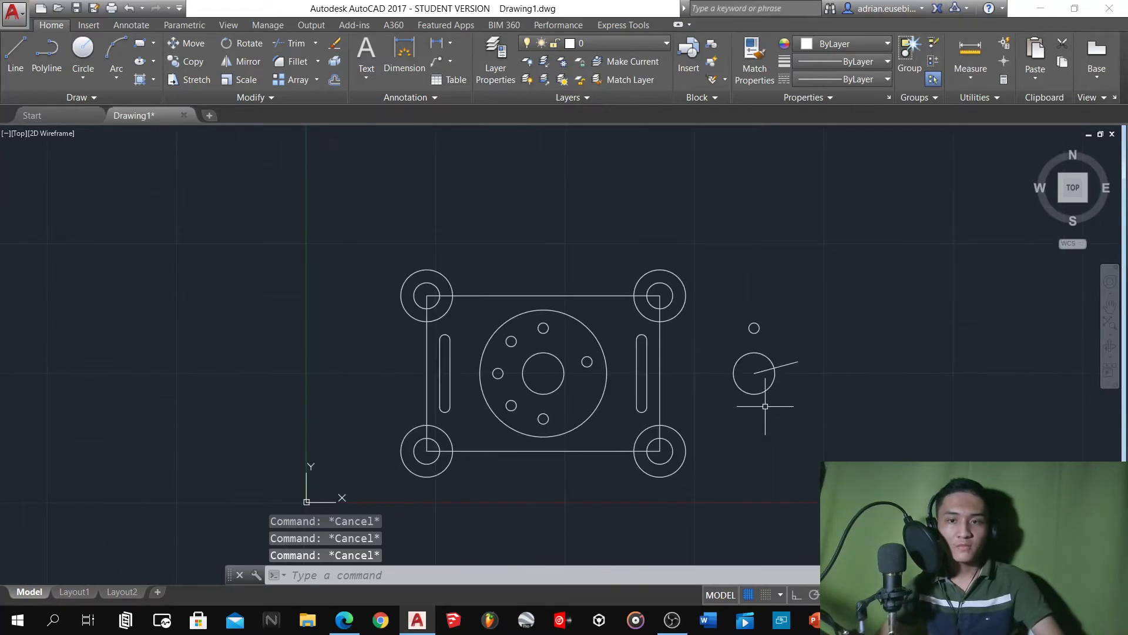
pyautogui.scroll(2, 813, 365)
pyautogui.click(387, 449)
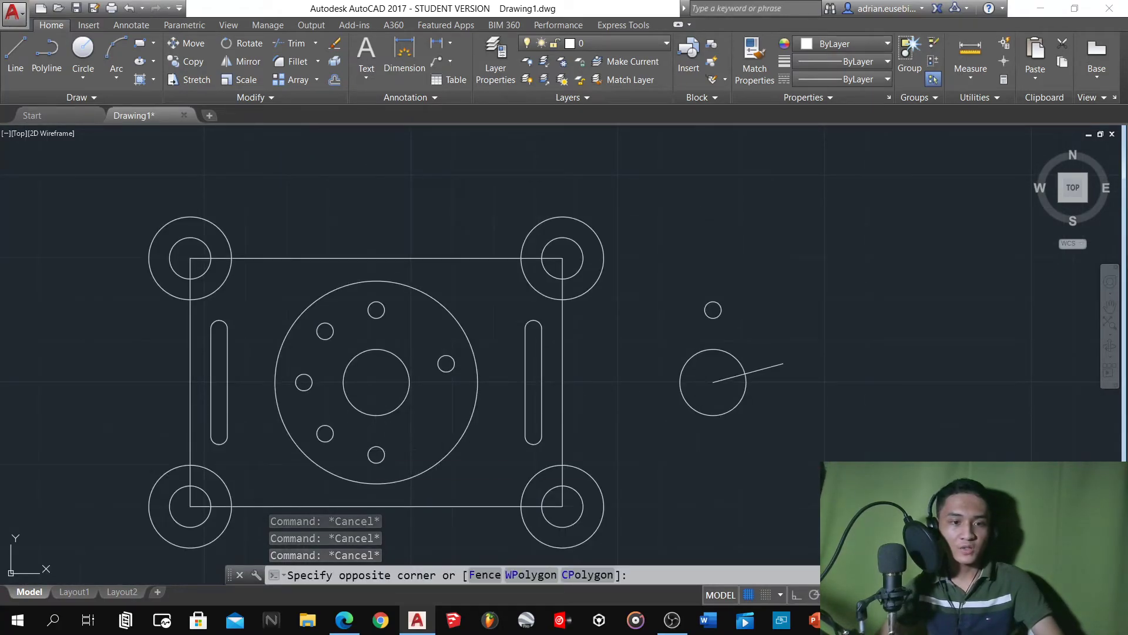
pyautogui.click(375, 456)
pyautogui.click(338, 442)
pyautogui.click(312, 400)
pyautogui.click(308, 390)
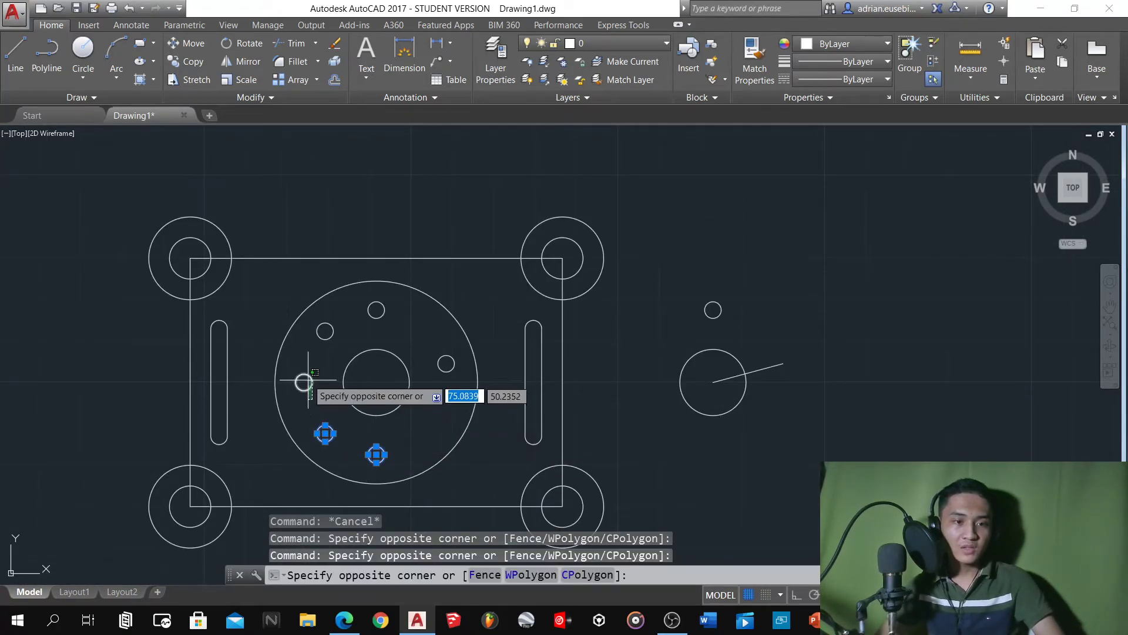
pyautogui.click(302, 381)
pyautogui.click(326, 337)
pyautogui.click(325, 323)
pyautogui.click(466, 403)
pyautogui.click(438, 353)
pyautogui.click(416, 337)
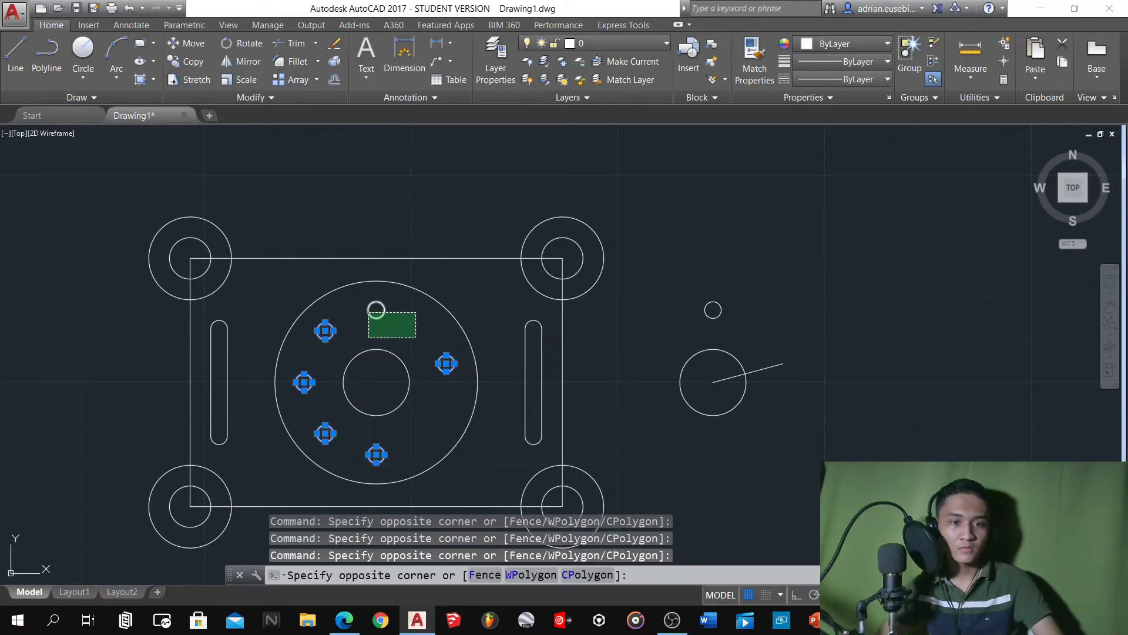
pyautogui.click(371, 308)
pyautogui.press('Delete')
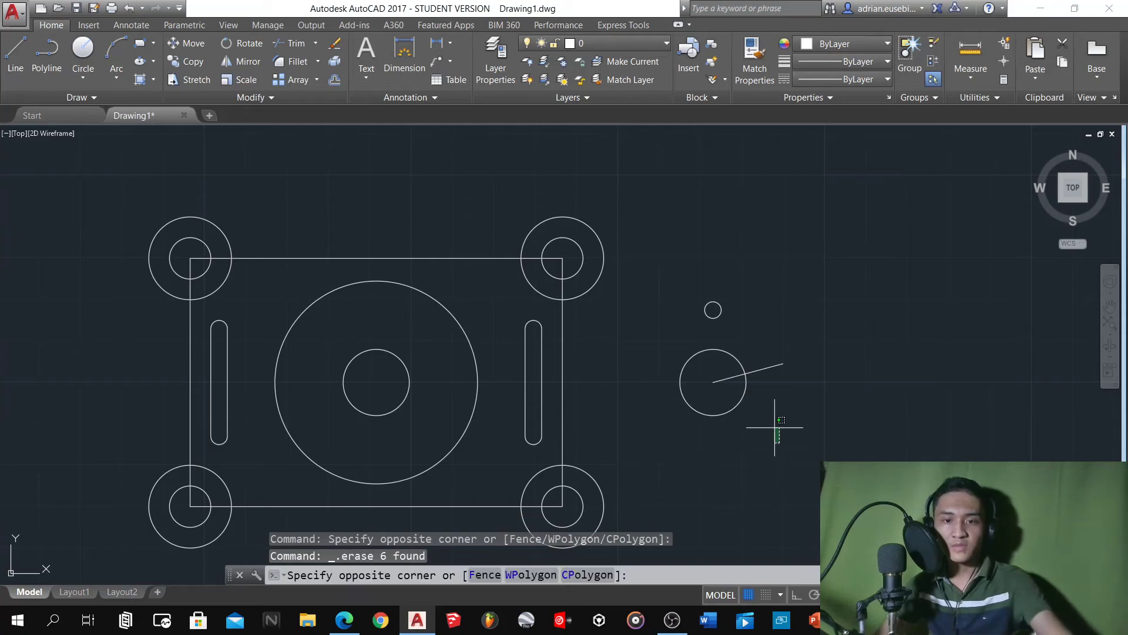
pyautogui.click(680, 259)
pyautogui.press('Delete')
# Draw a circle of radius 2 centred on the topmost point of the radius 24.5 circle
pyautogui.write('c')
pyautogui.press('Return')
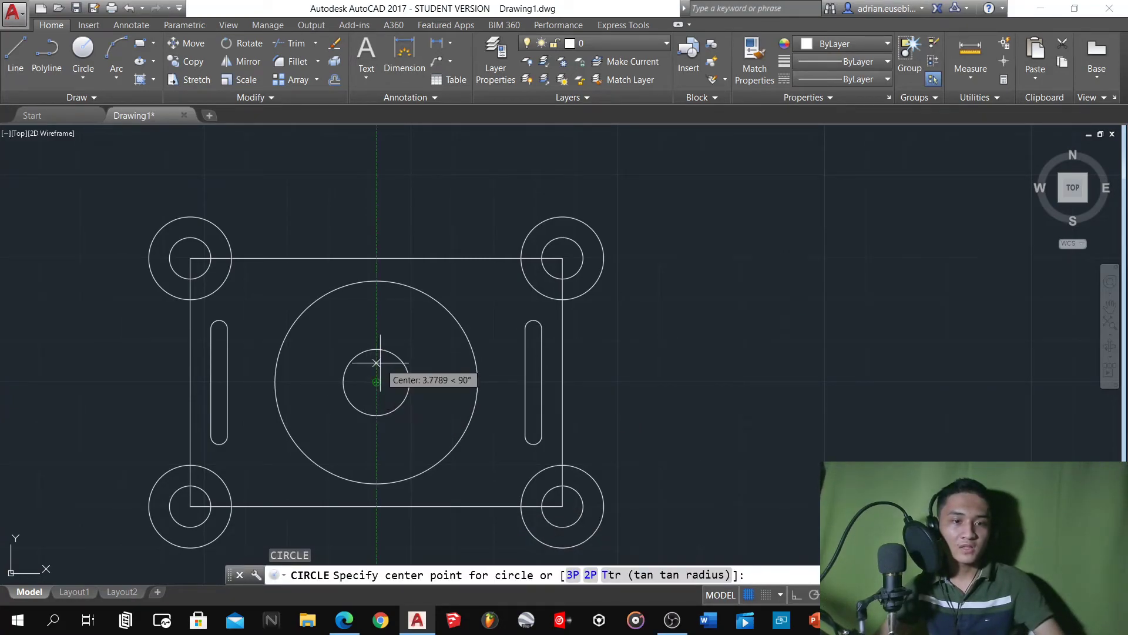
pyautogui.click(376, 281)
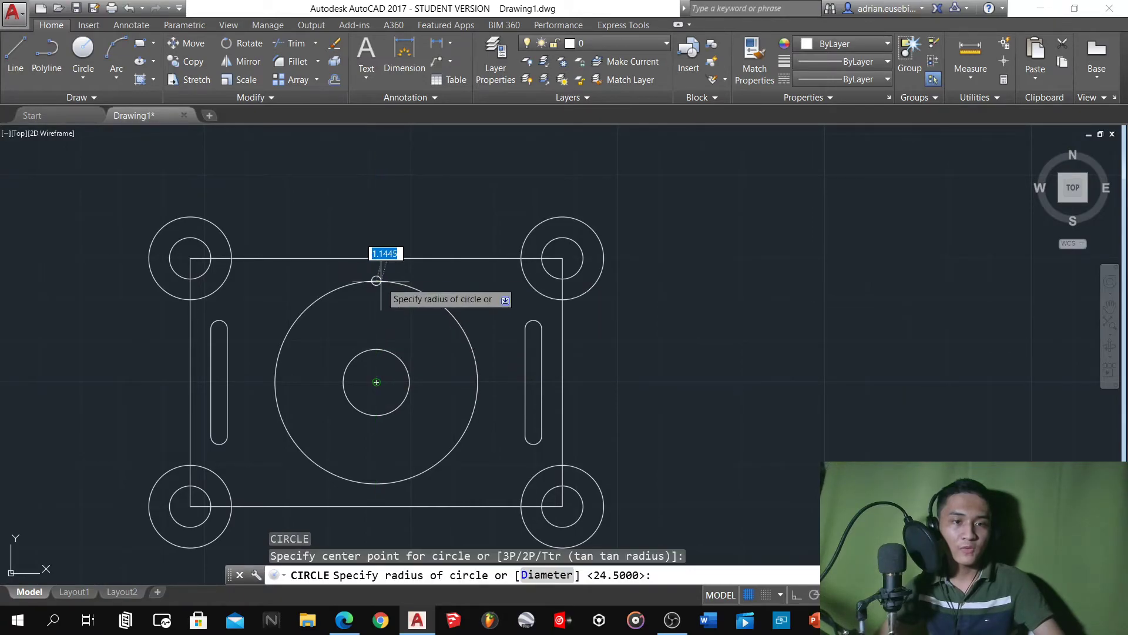
pyautogui.scroll(8, 380, 283)
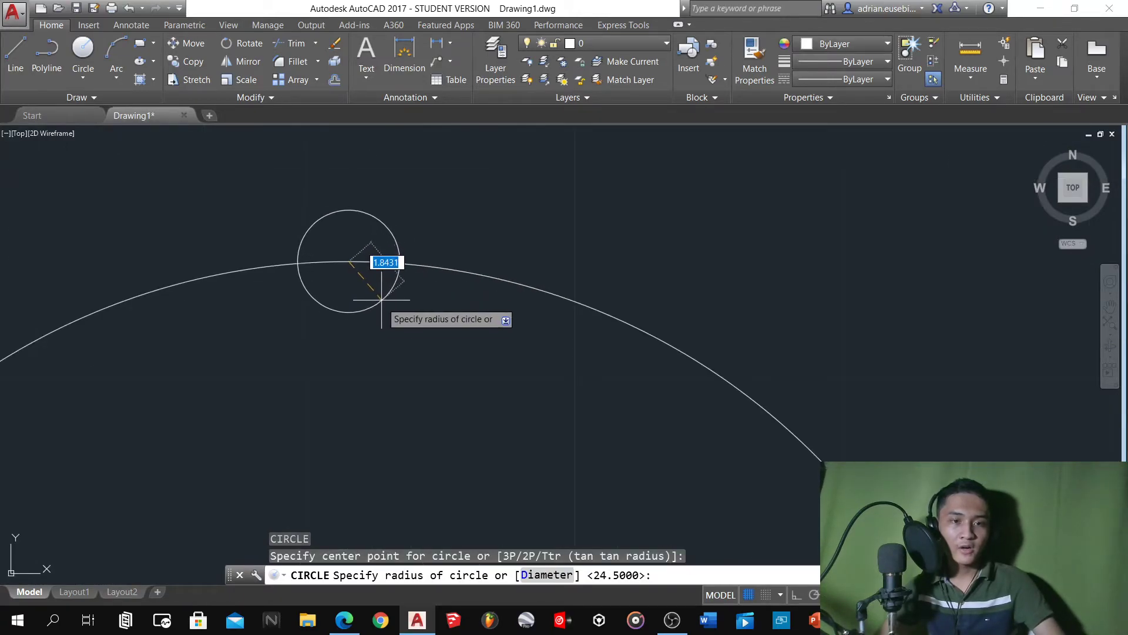
pyautogui.scroll(-2, 379, 310)
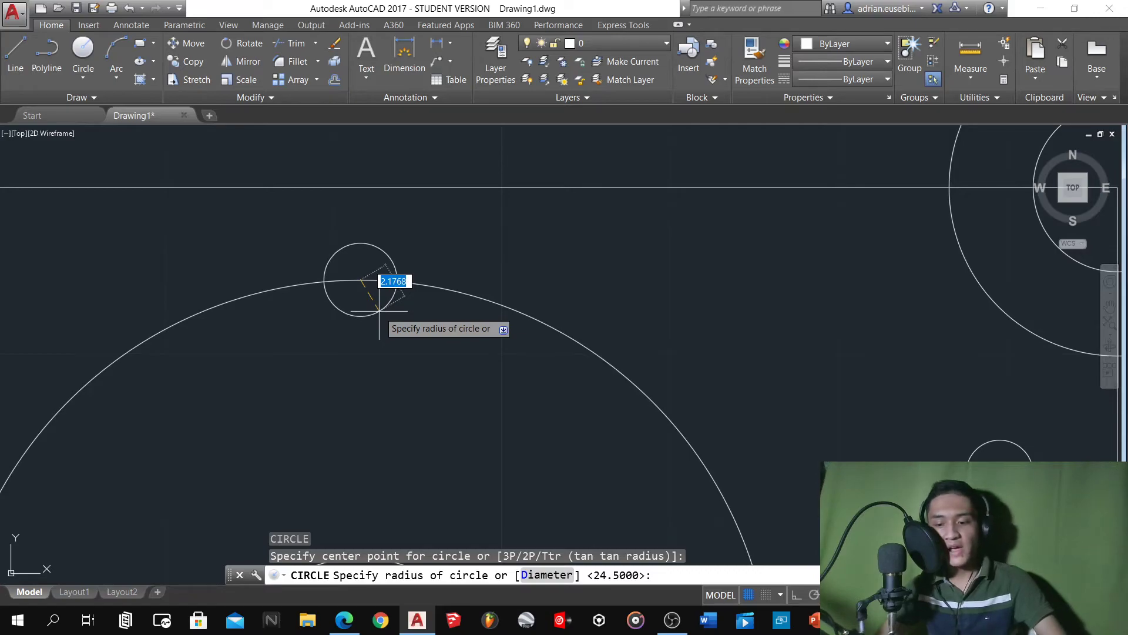
pyautogui.write('2')
pyautogui.press('Return')
pyautogui.scroll(-4, 379, 311)
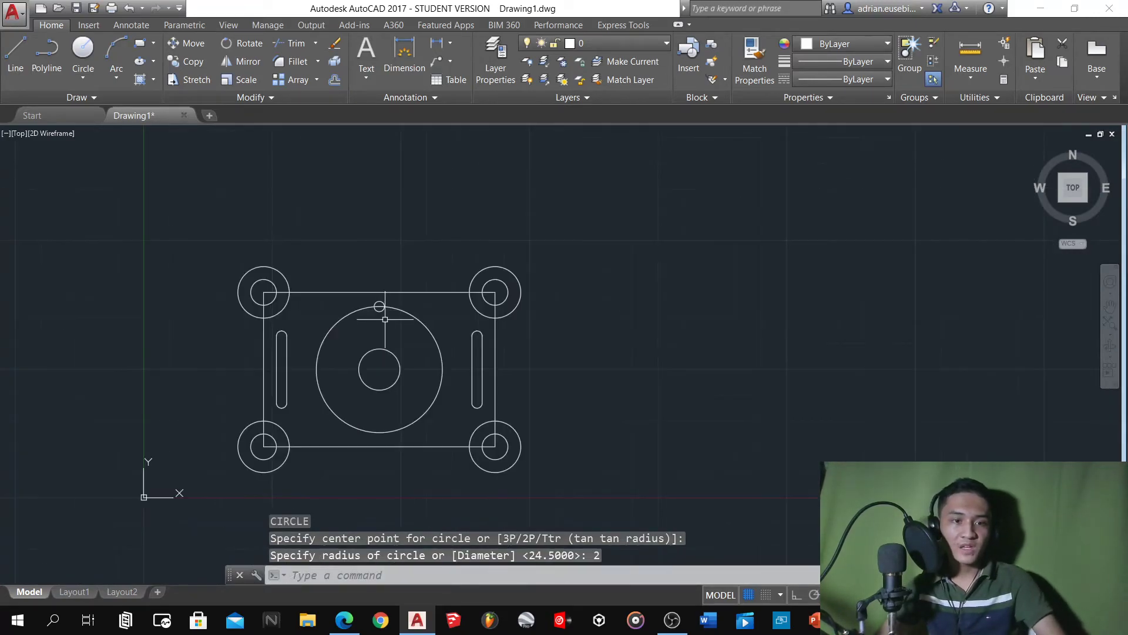
pyautogui.scroll(2, 387, 335)
pyautogui.click(383, 326)
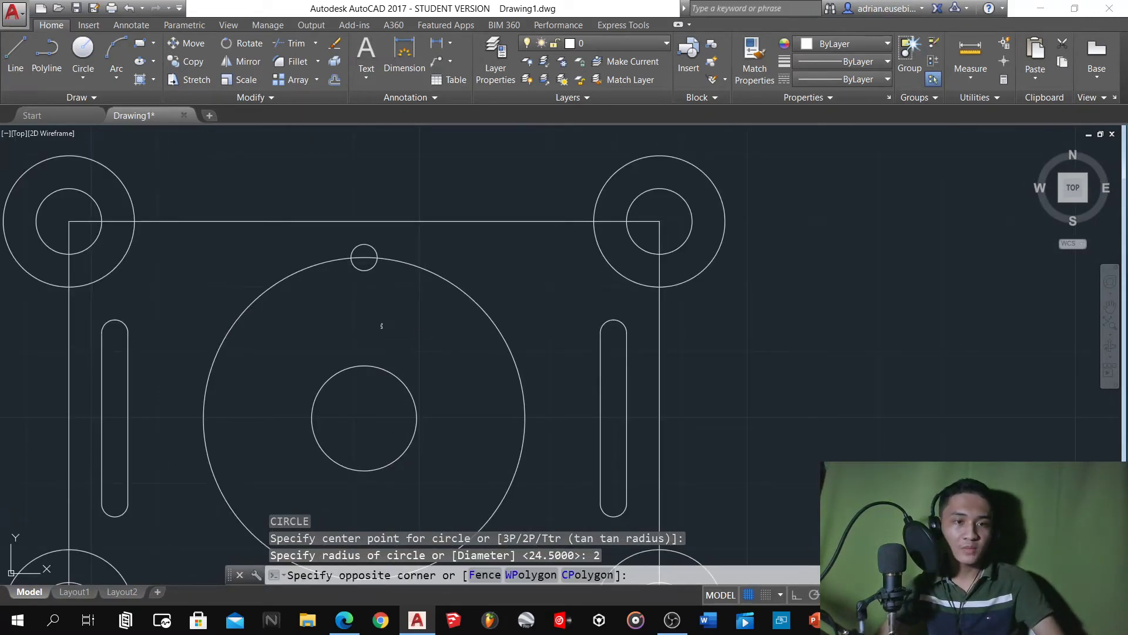
pyautogui.click(352, 257)
pyautogui.write('c')
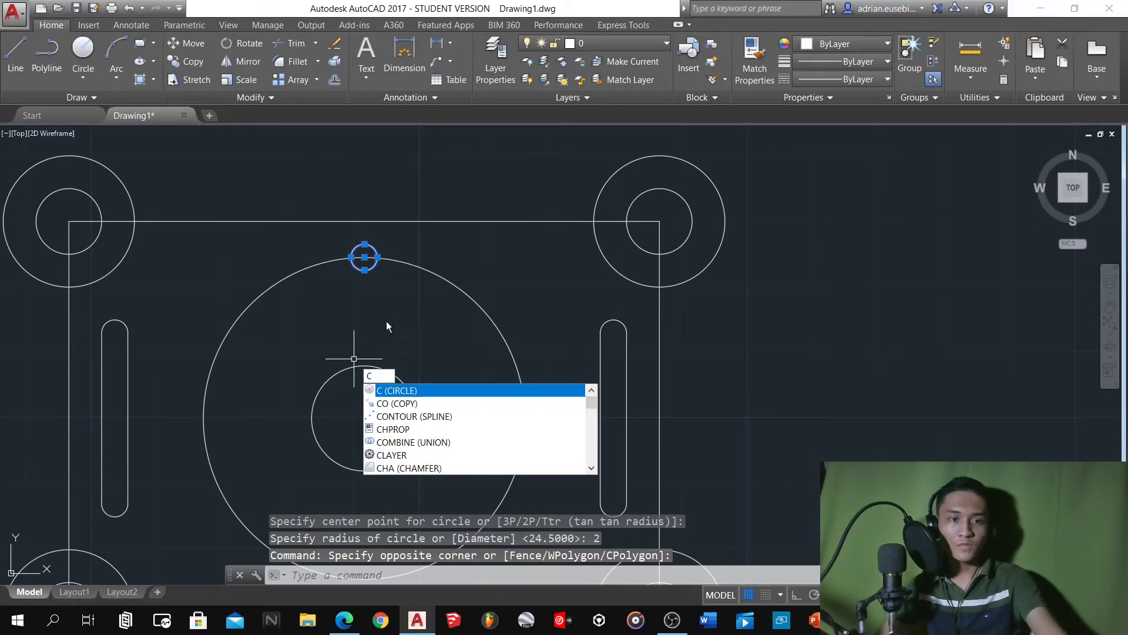
pyautogui.press('Escape')
pyautogui.press('Escape')
pyautogui.press('Escape')
# Move the small circle down by its radius so it touches the large circle from inside at the top
pyautogui.click(367, 264)
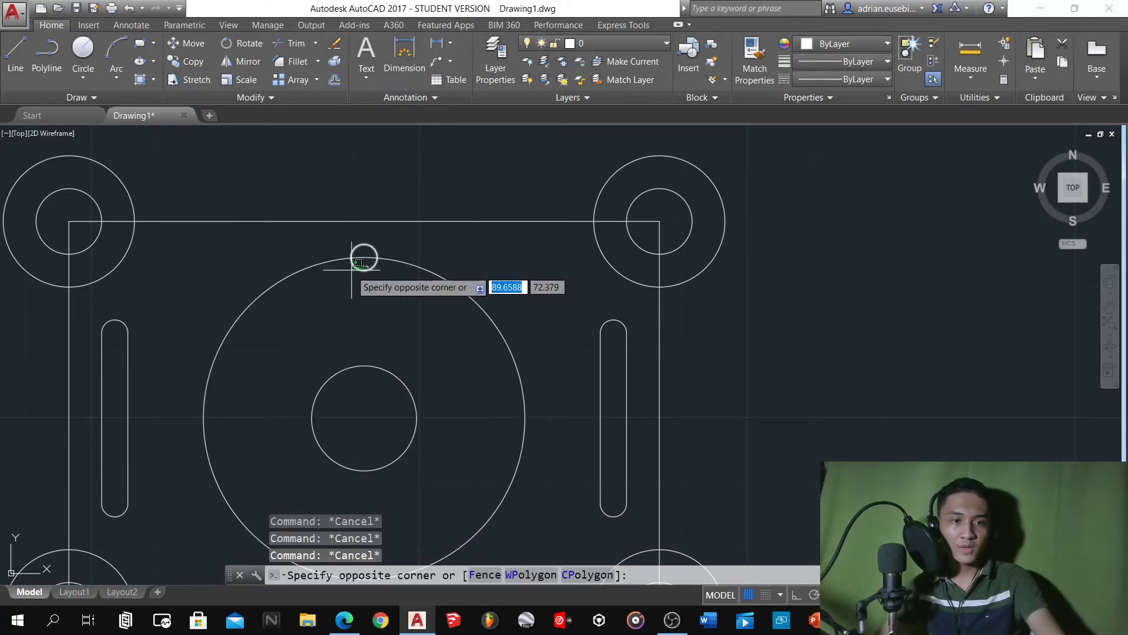
pyautogui.click(370, 289)
pyautogui.press('Return')
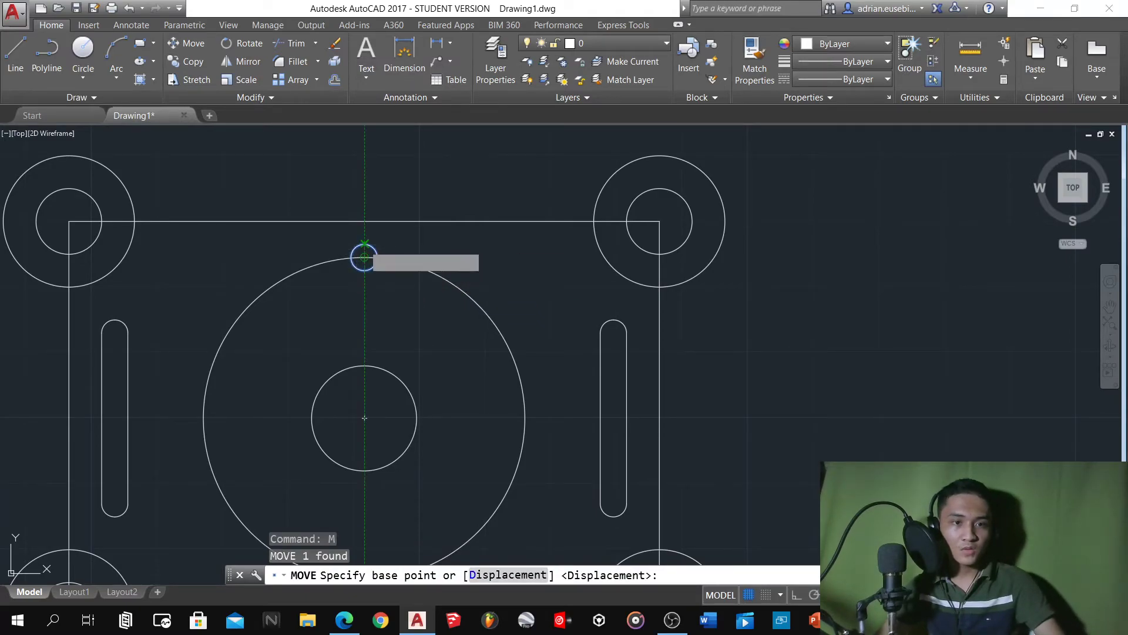
pyautogui.click(365, 256)
pyautogui.click(364, 271)
# Create a polar array of 8 small circles around the plate's central circle
pyautogui.click(364, 271)
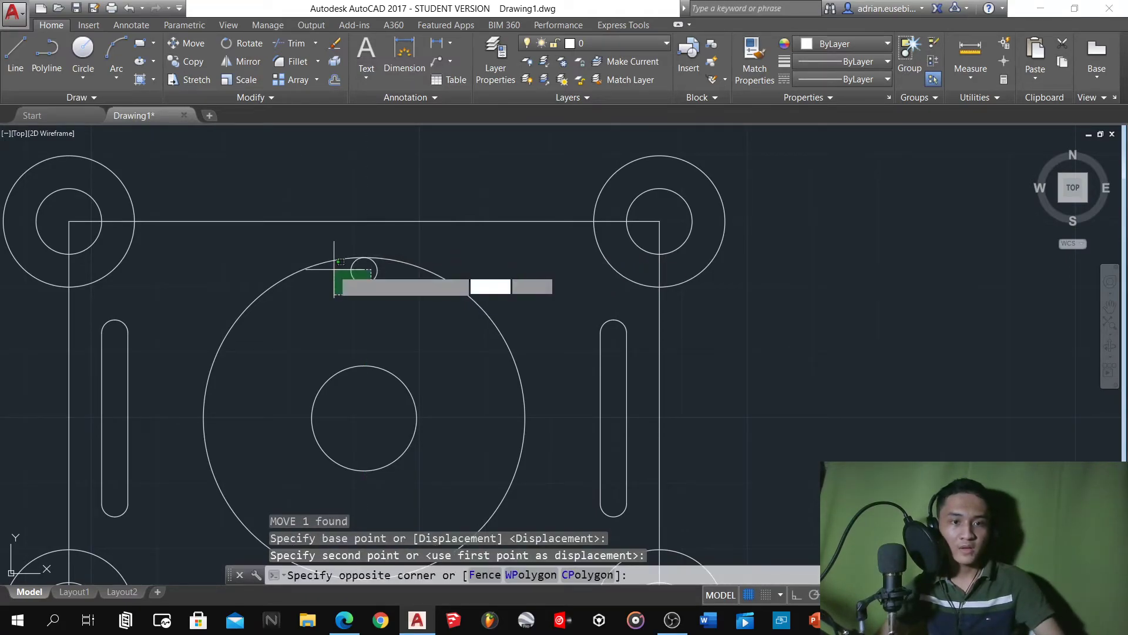
pyautogui.click(351, 263)
pyautogui.press('Return')
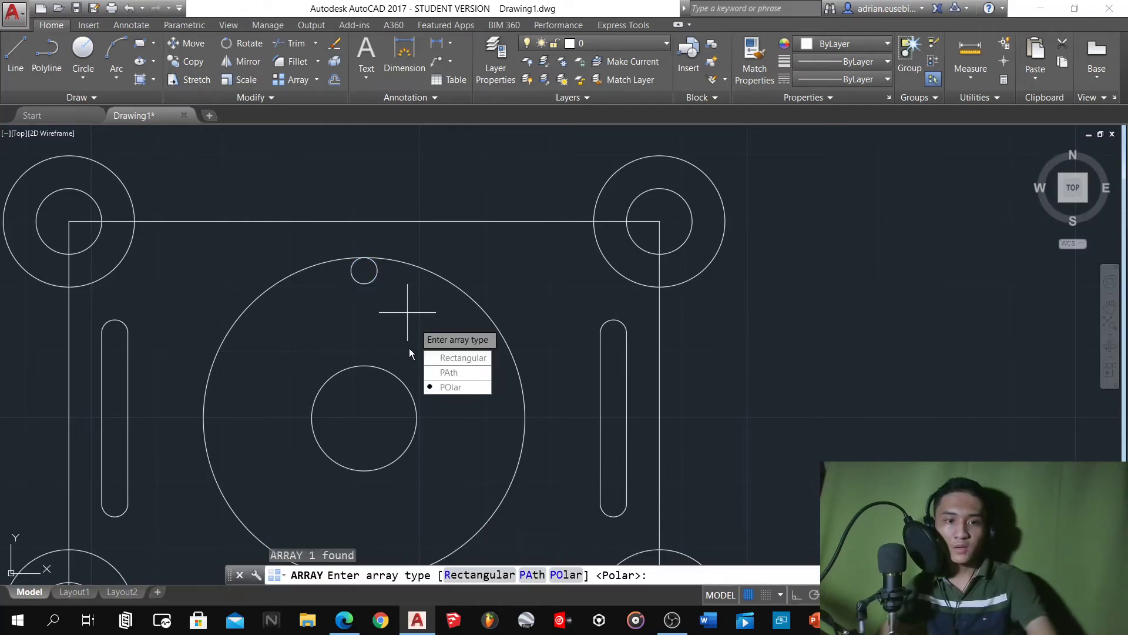
pyautogui.click(449, 388)
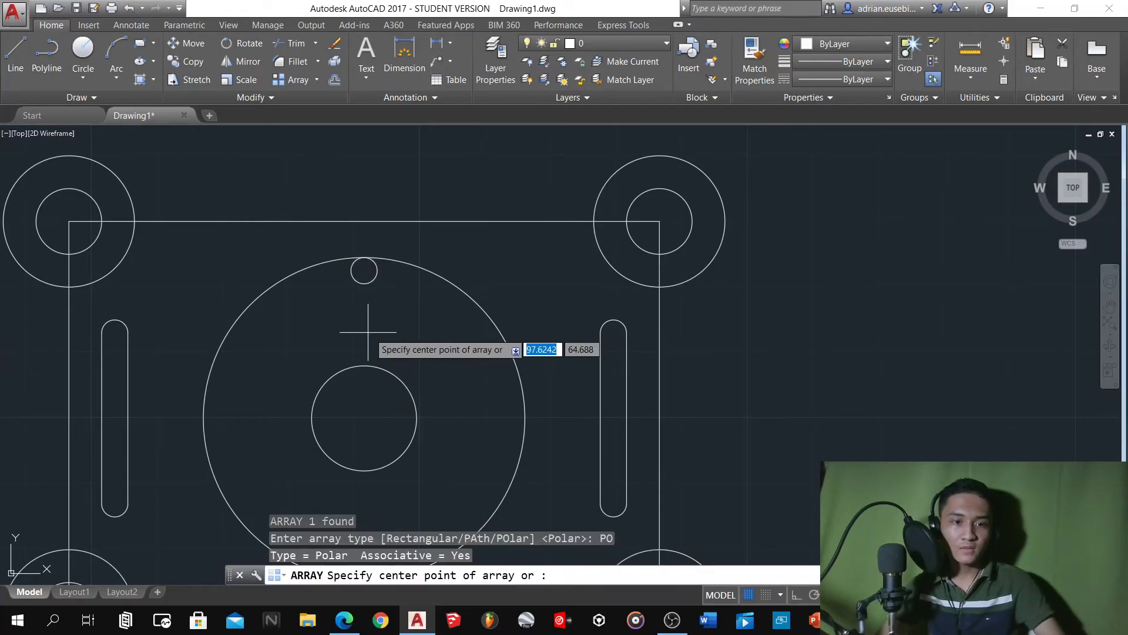
pyautogui.click(364, 418)
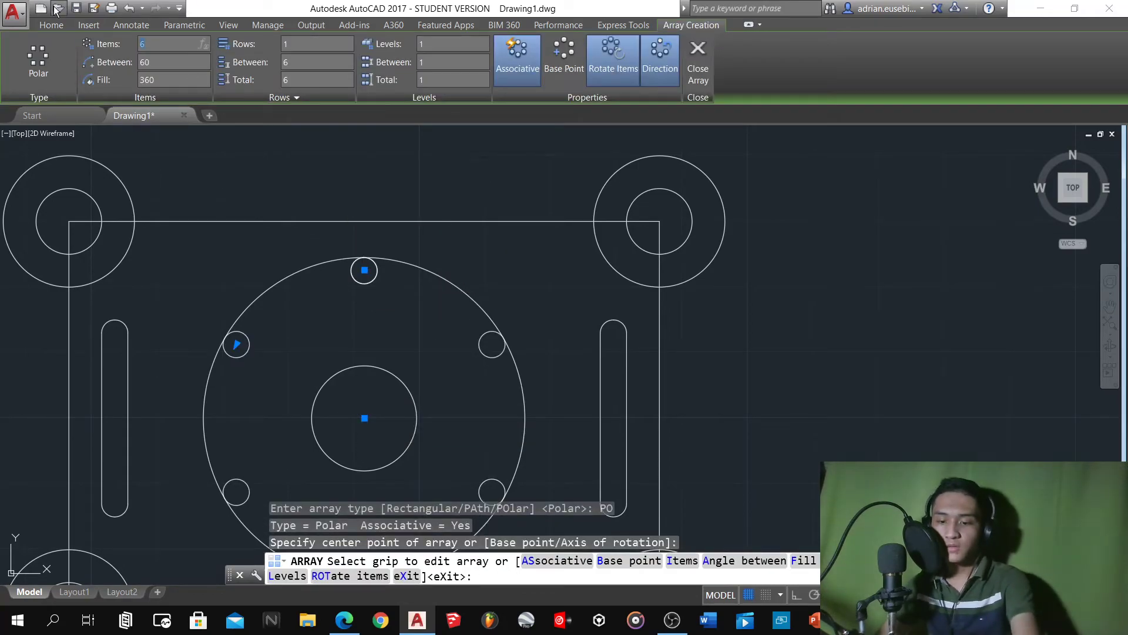
pyautogui.write('8')
pyautogui.press('Return')
pyautogui.press('Return')
pyautogui.scroll(-2, 348, 166)
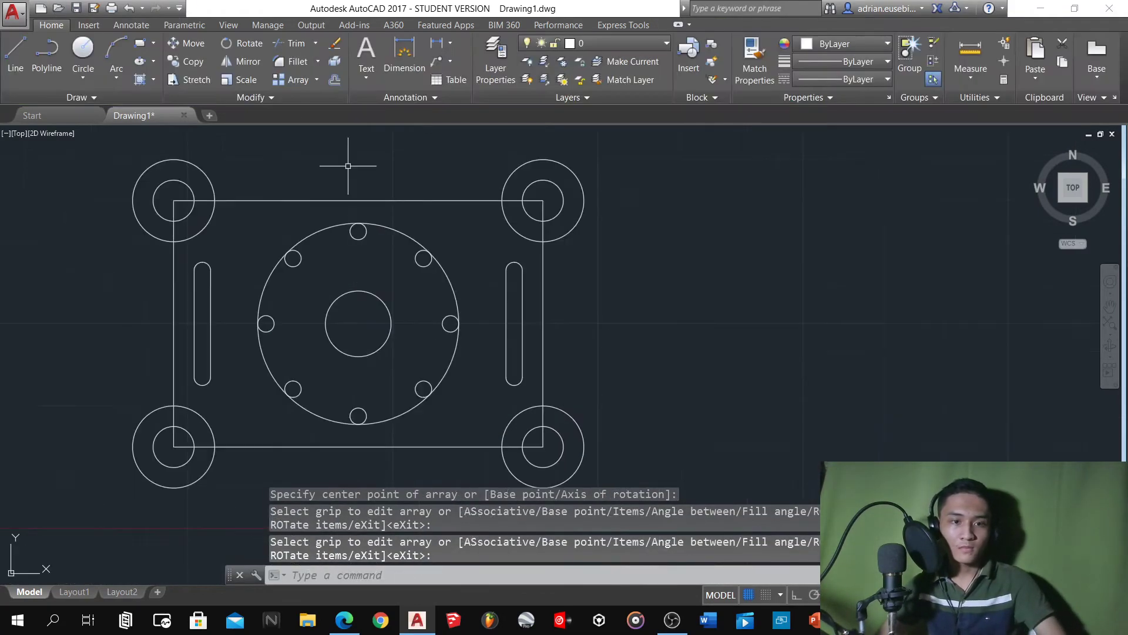
# Explode the polar array of small circles into separate objects
pyautogui.scroll(4, 361, 267)
pyautogui.scroll(-4, 466, 272)
pyautogui.scroll(3, 428, 308)
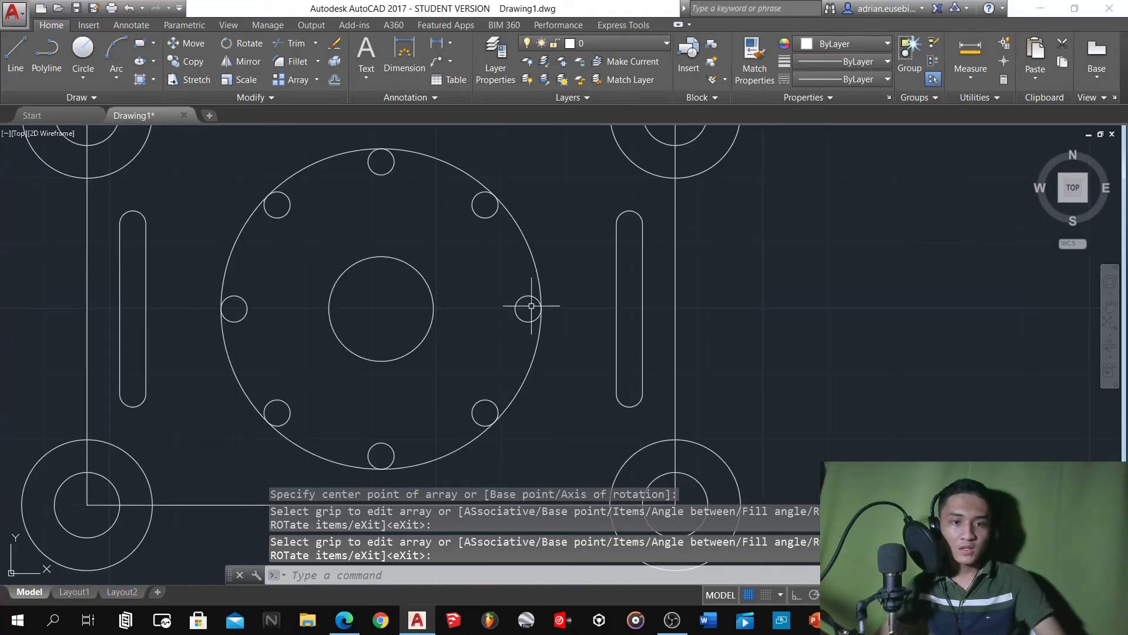
pyautogui.click(514, 304)
pyautogui.write('x')
pyautogui.press('Return')
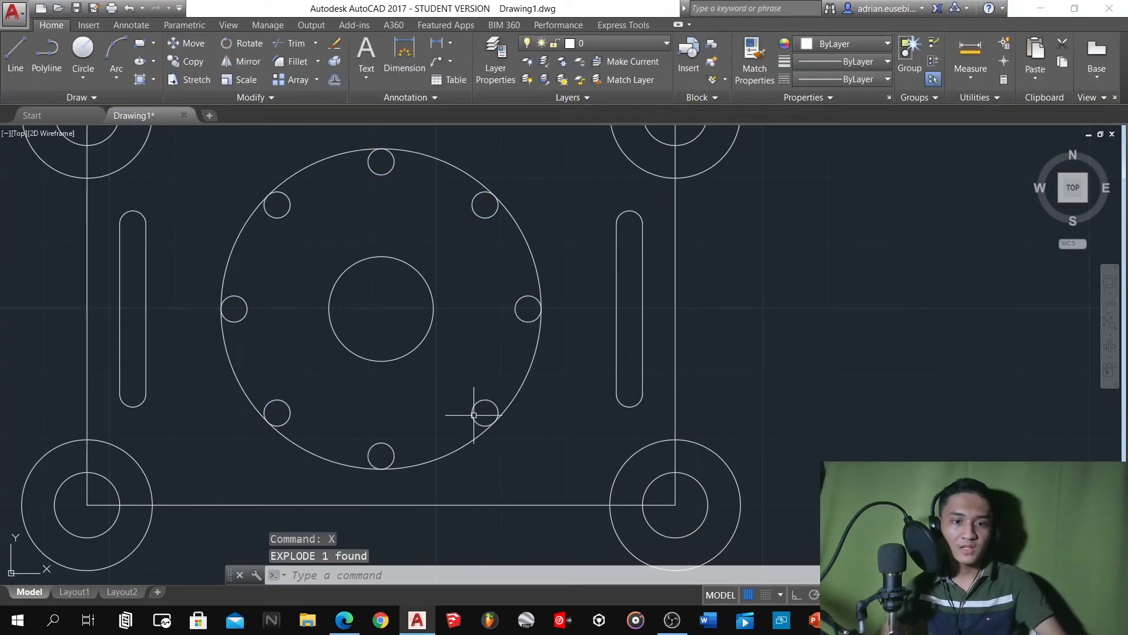
# Delete the three small circles on the right side of the ring, between the top and bottom ones
pyautogui.click(480, 413)
pyautogui.click(481, 201)
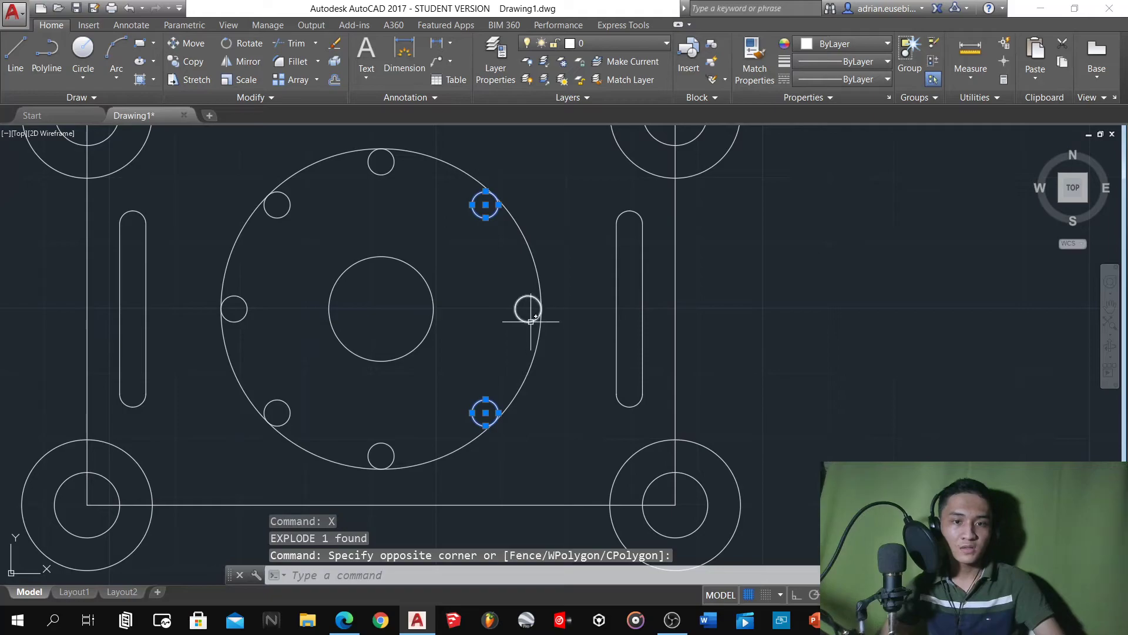
pyautogui.click(531, 321)
pyautogui.press('Delete')
pyautogui.click(465, 153)
pyautogui.click(433, 188)
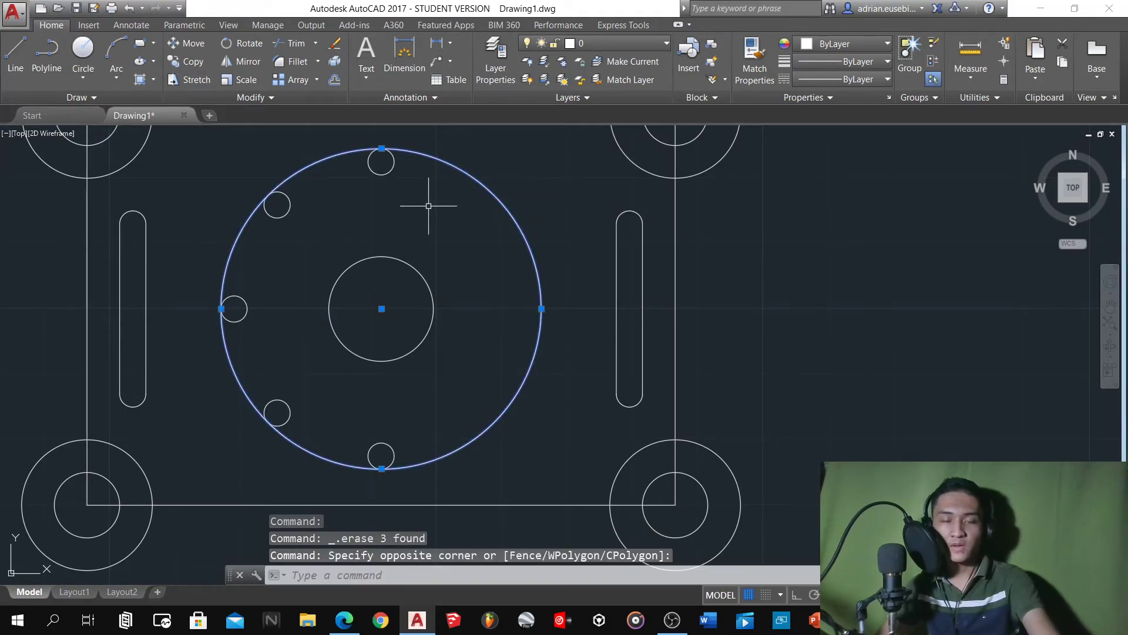
pyautogui.press('Escape')
pyautogui.press('Escape')
pyautogui.press('Escape')
# Draw a vertical line from the centre of the central circle to the centre of the top small circle
pyautogui.write('l')
pyautogui.press('Return')
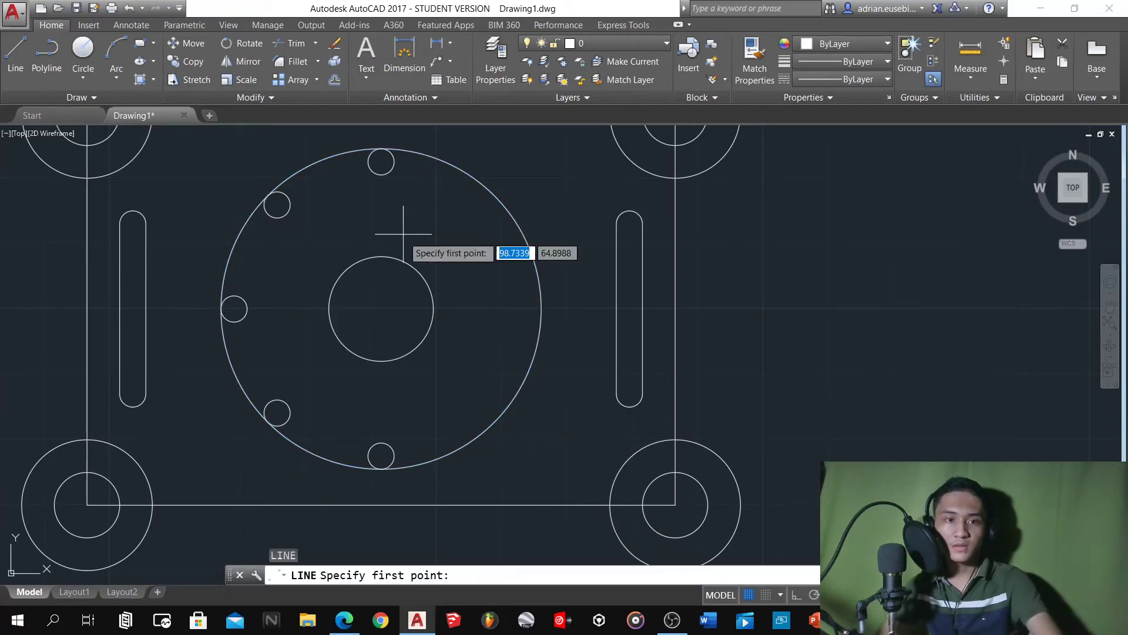
pyautogui.click(381, 308)
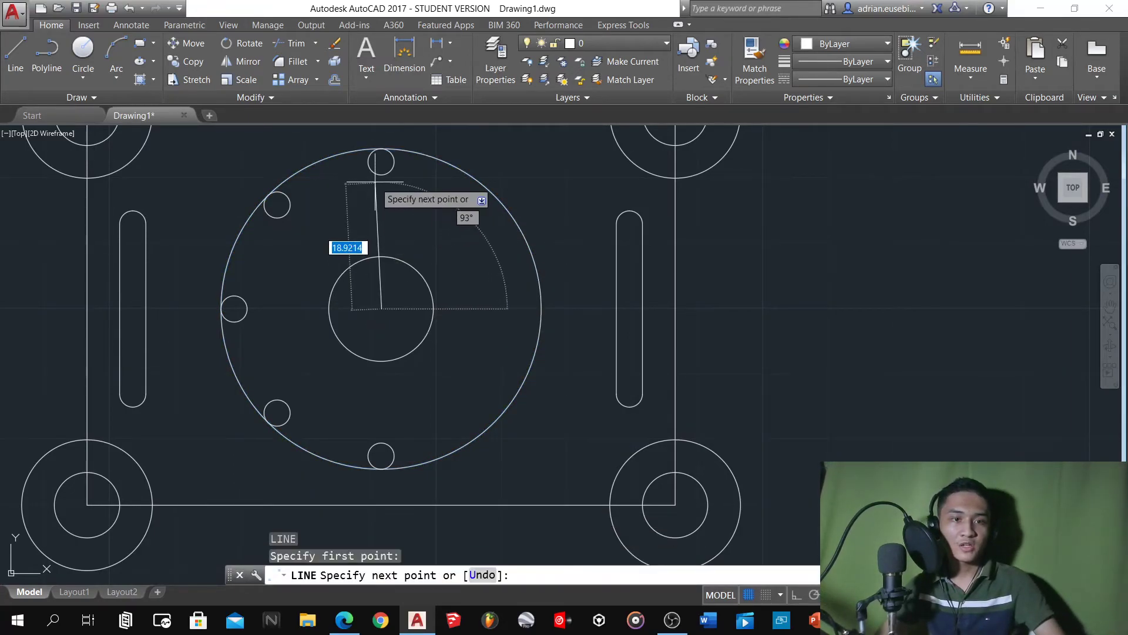
pyautogui.click(381, 161)
pyautogui.press('Return')
# Rotate the vertical line by -75° about the centre of the central circle
pyautogui.click(411, 214)
pyautogui.click(363, 216)
pyautogui.write('ro')
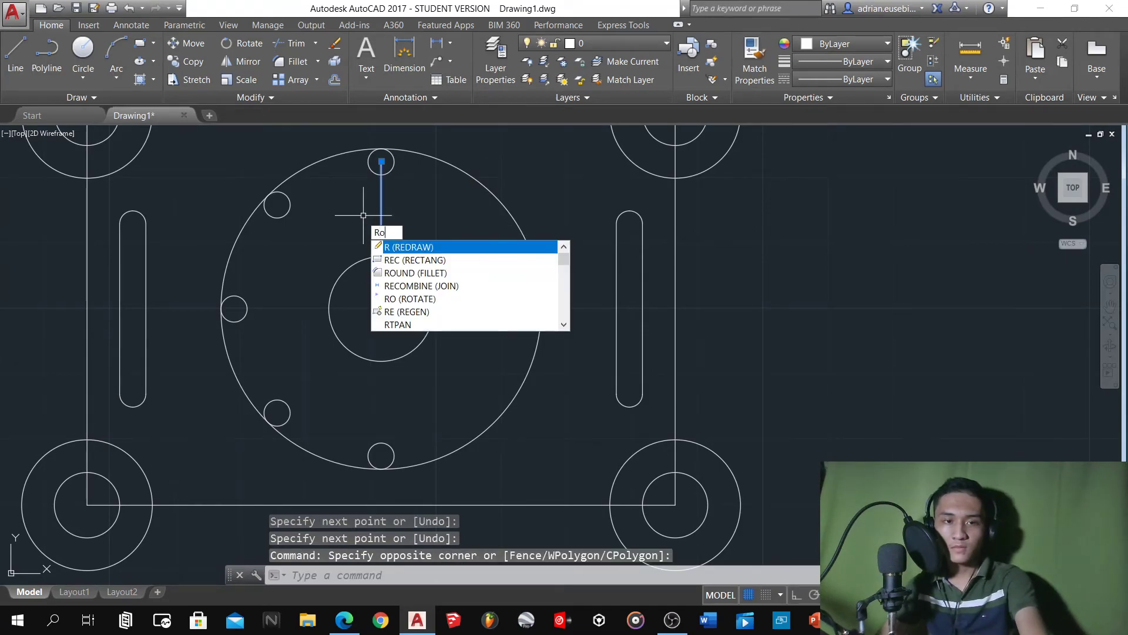
pyautogui.press('Return')
pyautogui.click(379, 306)
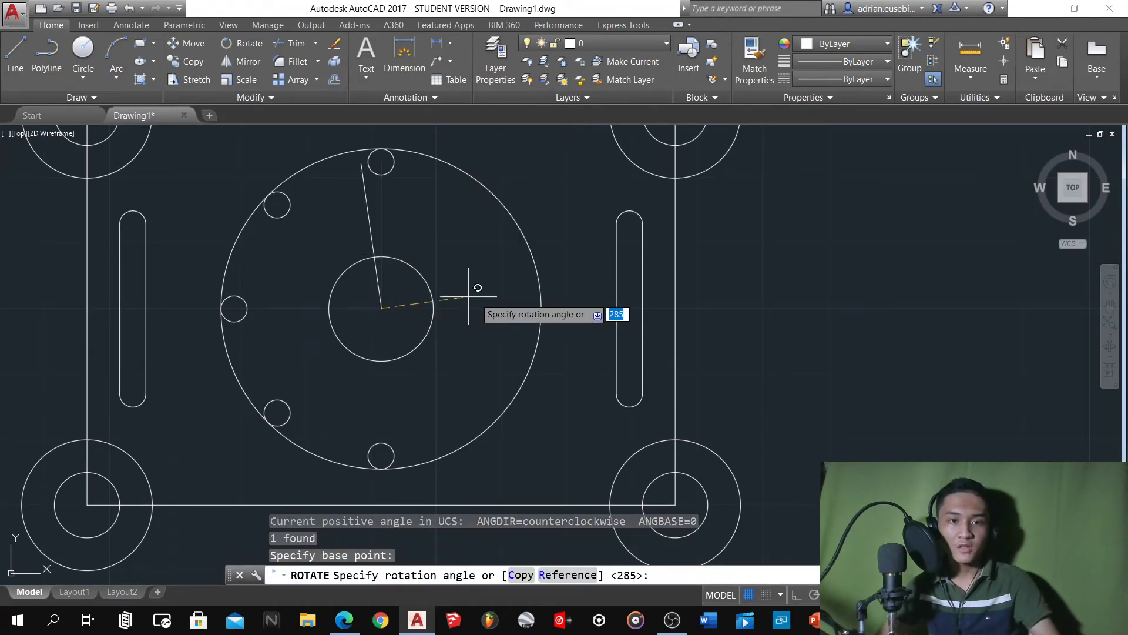
pyautogui.write('-75')
pyautogui.press('Return')
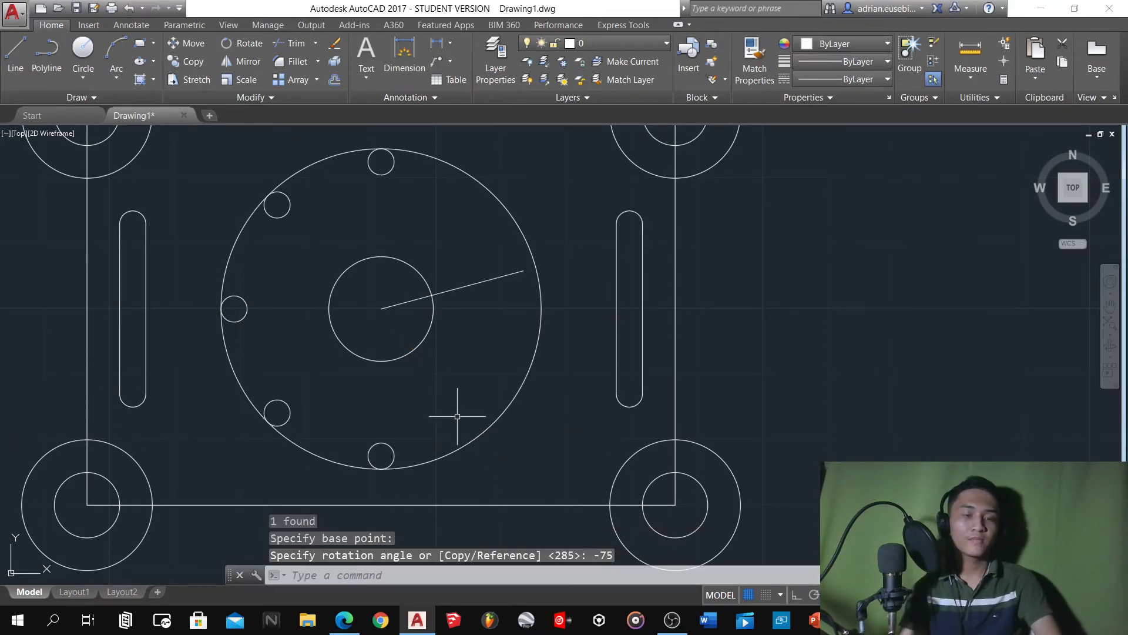
# Copy the top small circle from its centre to the outer end of the rotated line
pyautogui.click(379, 165)
pyautogui.click(381, 171)
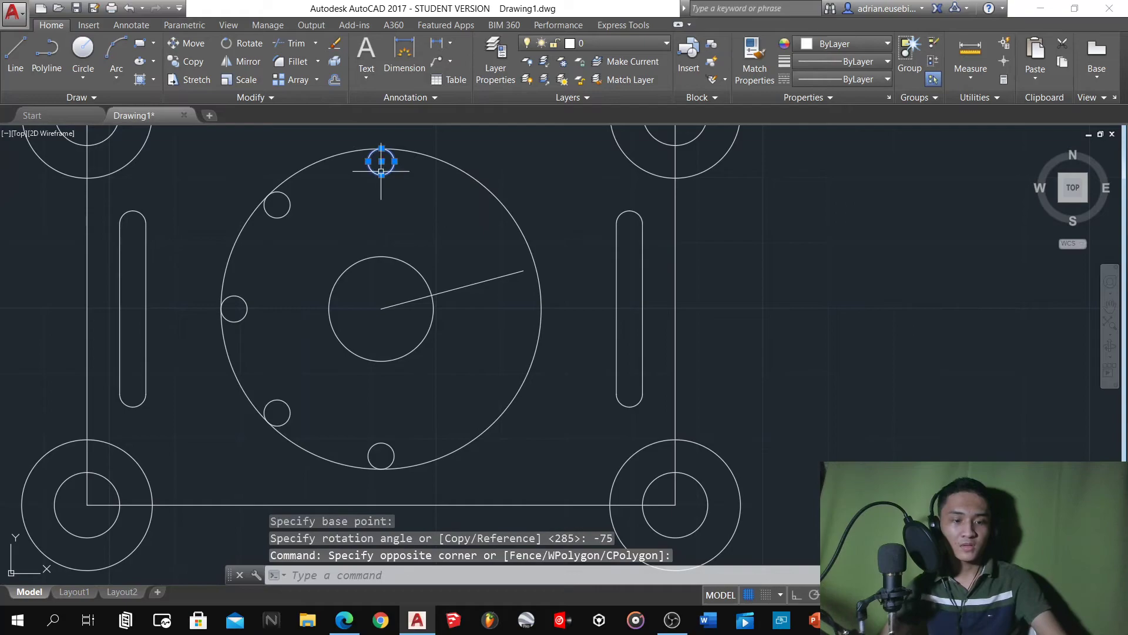
pyautogui.write('co')
pyautogui.press('Return')
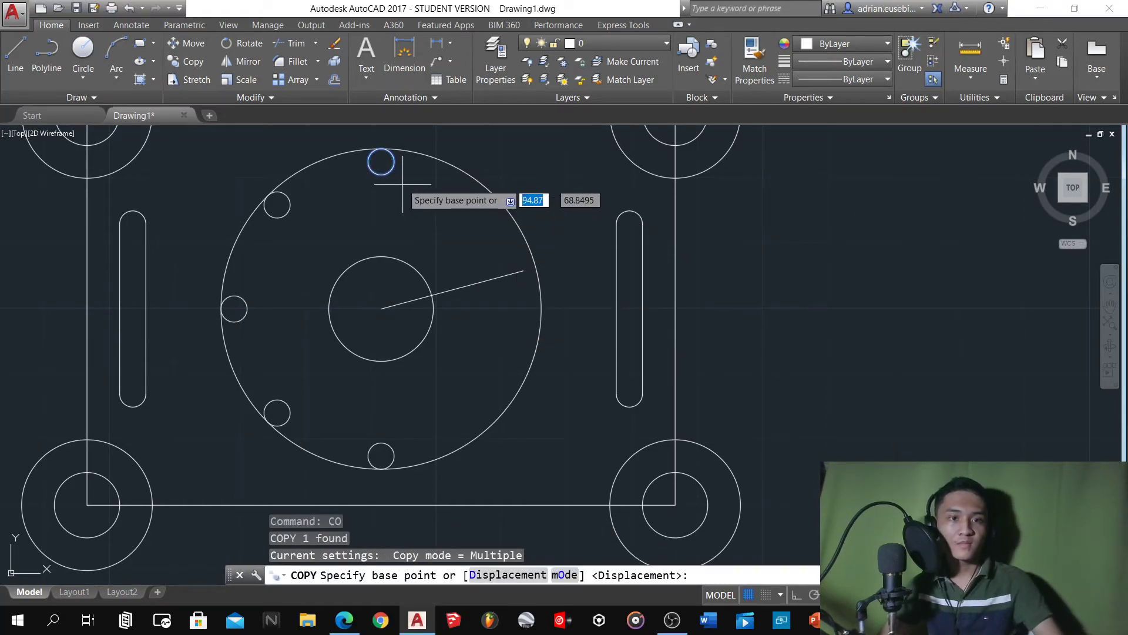
pyautogui.click(381, 161)
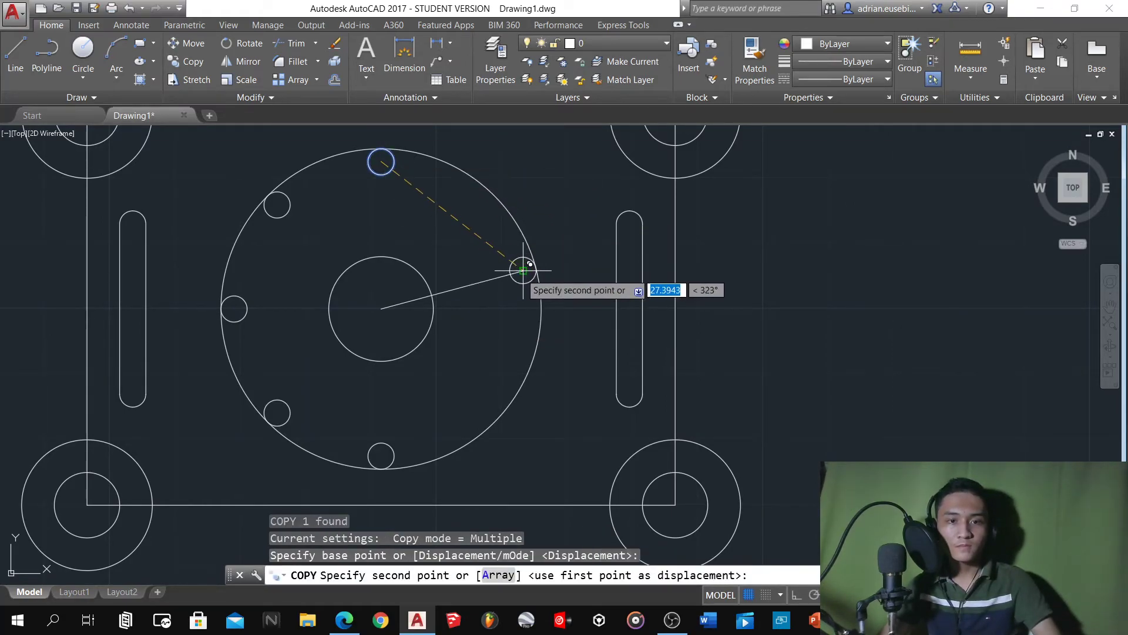
pyautogui.click(522, 270)
pyautogui.press('Return')
# Offset the radius 24.5 circle inward by 4 to form the inner edge of the curved slot
pyautogui.scroll(10, 540, 298)
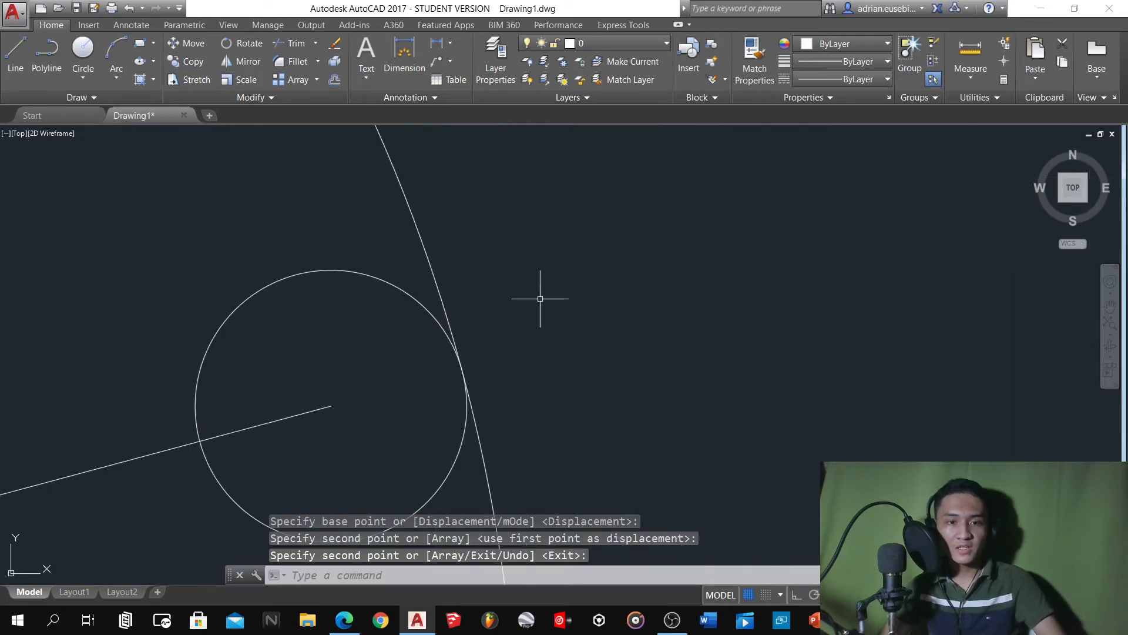
pyautogui.scroll(-8, 467, 360)
pyautogui.scroll(5, 461, 349)
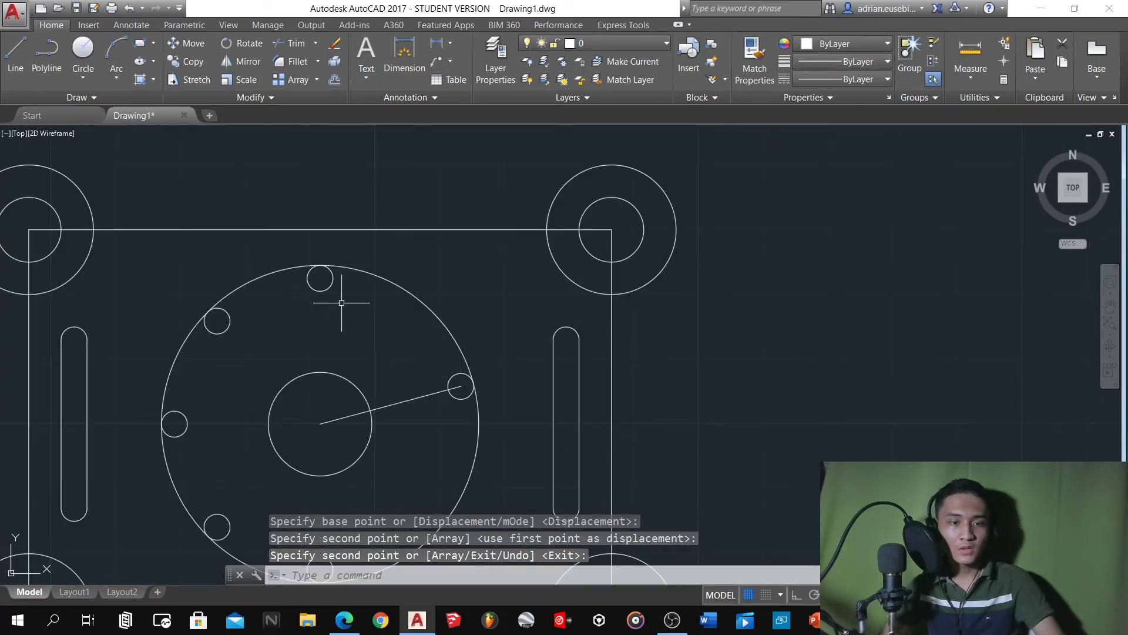
pyautogui.scroll(3, 341, 302)
pyautogui.scroll(-3, 391, 244)
pyautogui.click(397, 254)
pyautogui.click(453, 229)
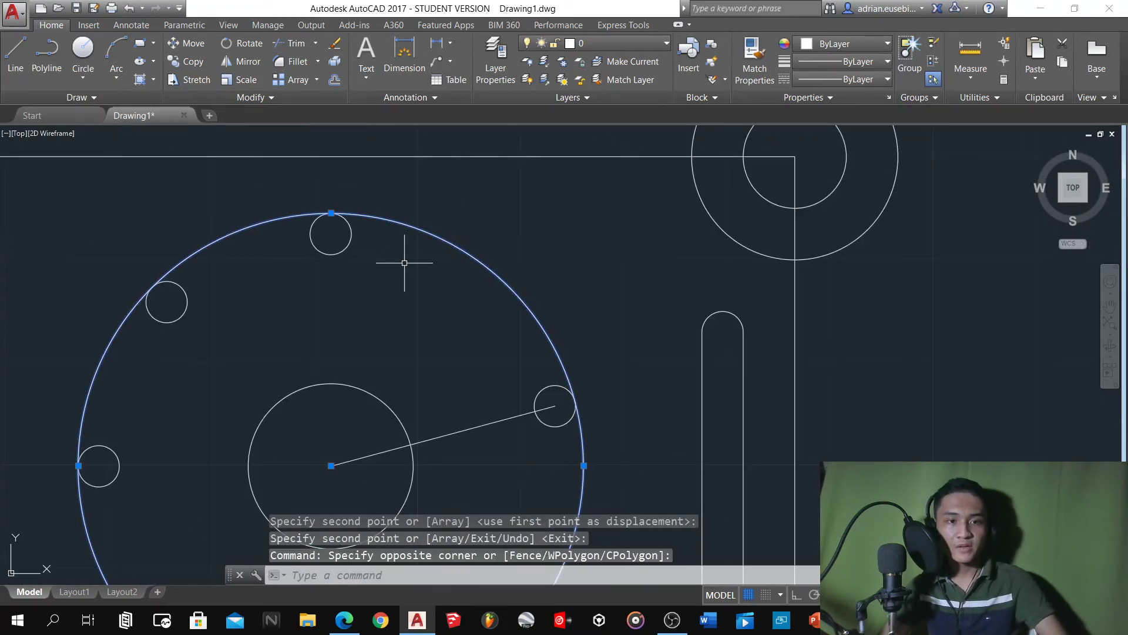
pyautogui.write('o')
pyautogui.press('Return')
pyautogui.press('Return')
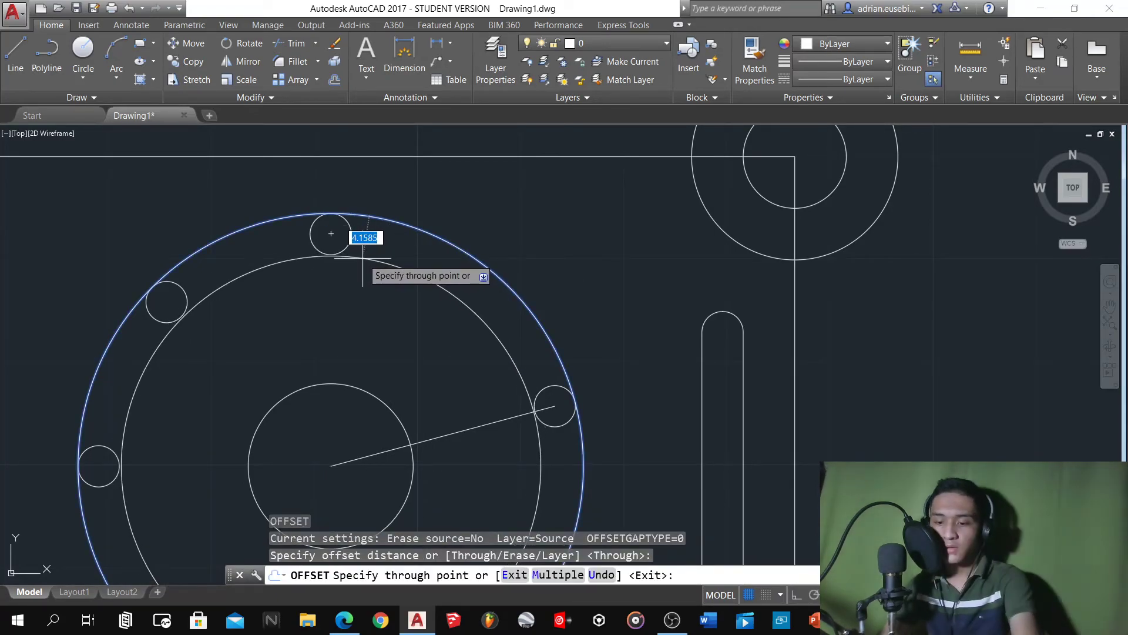
pyautogui.write('4')
pyautogui.press('Return')
pyautogui.scroll(5, 330, 263)
pyautogui.scroll(-5, 339, 280)
pyautogui.scroll(2, 367, 280)
pyautogui.press('Return')
# Delete the slanted construction line running from the plate's centre to the copied small circle
pyautogui.scroll(3, 372, 282)
pyautogui.scroll(-2, 357, 275)
pyautogui.press('Escape')
pyautogui.click(440, 442)
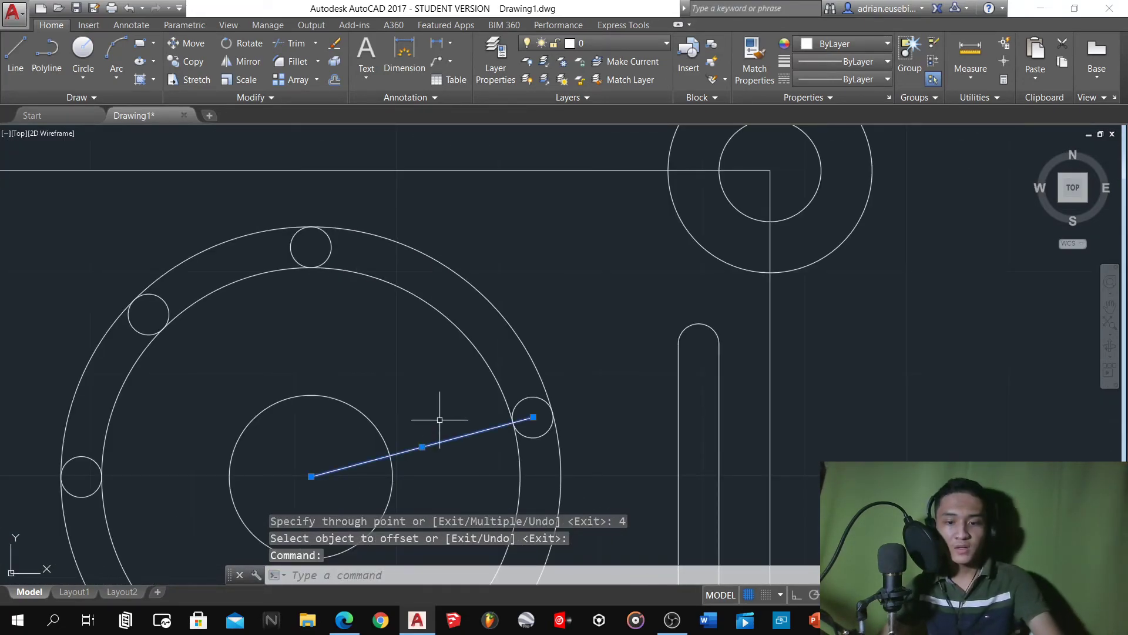
pyautogui.press('Delete')
pyautogui.write('f')
pyautogui.press('Return')
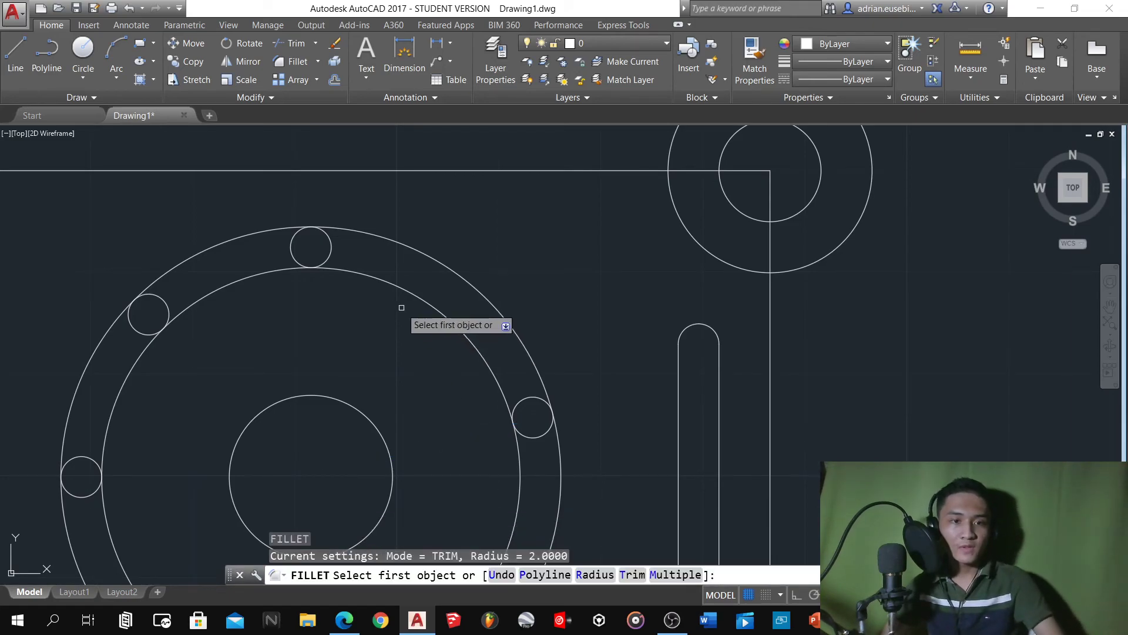
pyautogui.click(390, 293)
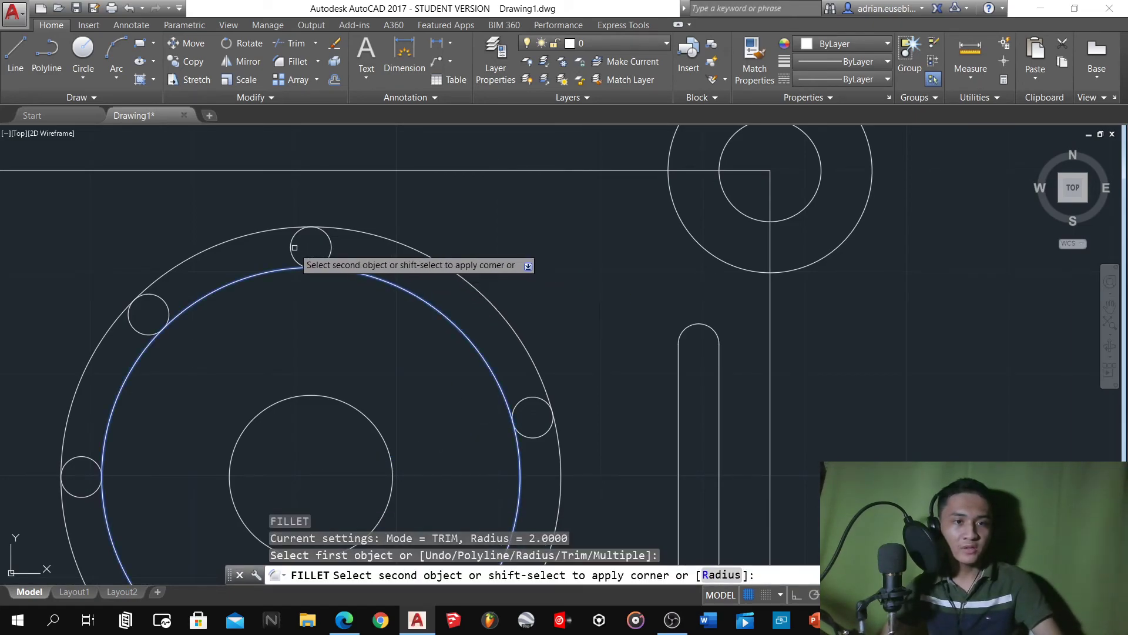
pyautogui.press('Escape')
pyautogui.press('Escape')
pyautogui.press('Escape')
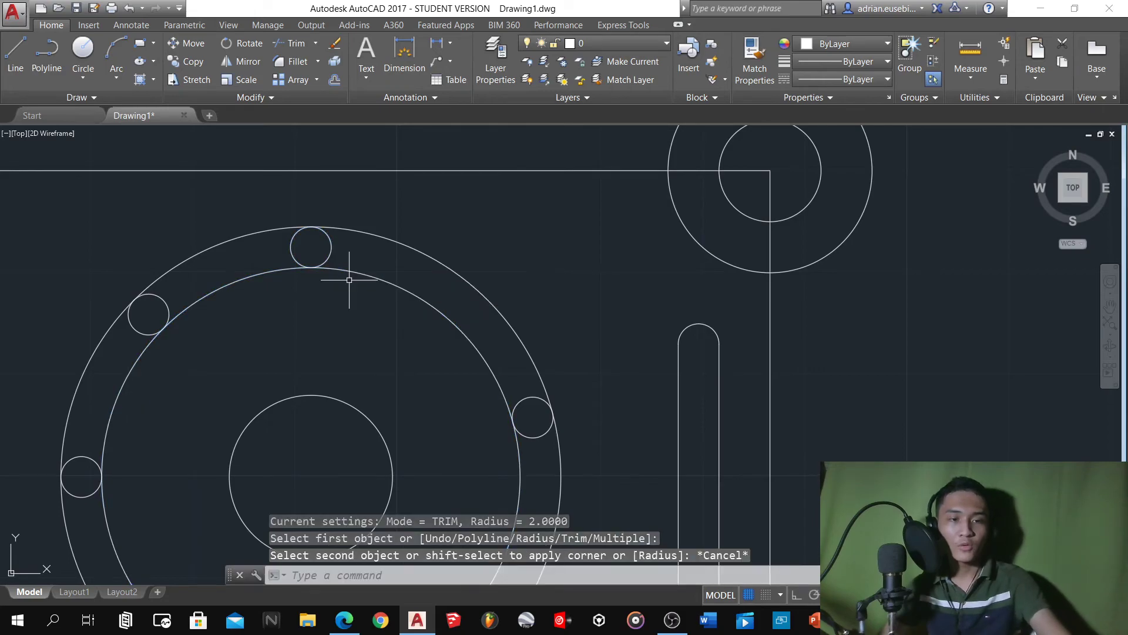
pyautogui.scroll(-2, 382, 249)
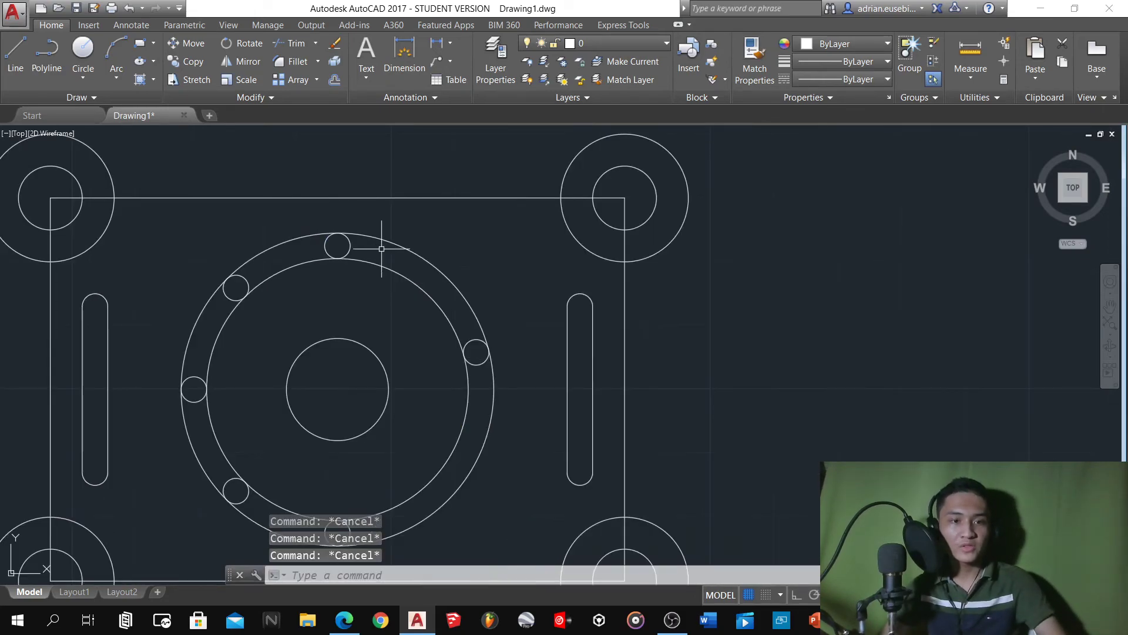
# Trim the radius 24.5 circle and its inward offset down to the arcs between the two small end circles
pyautogui.click(499, 368)
pyautogui.click(388, 224)
pyautogui.click(385, 284)
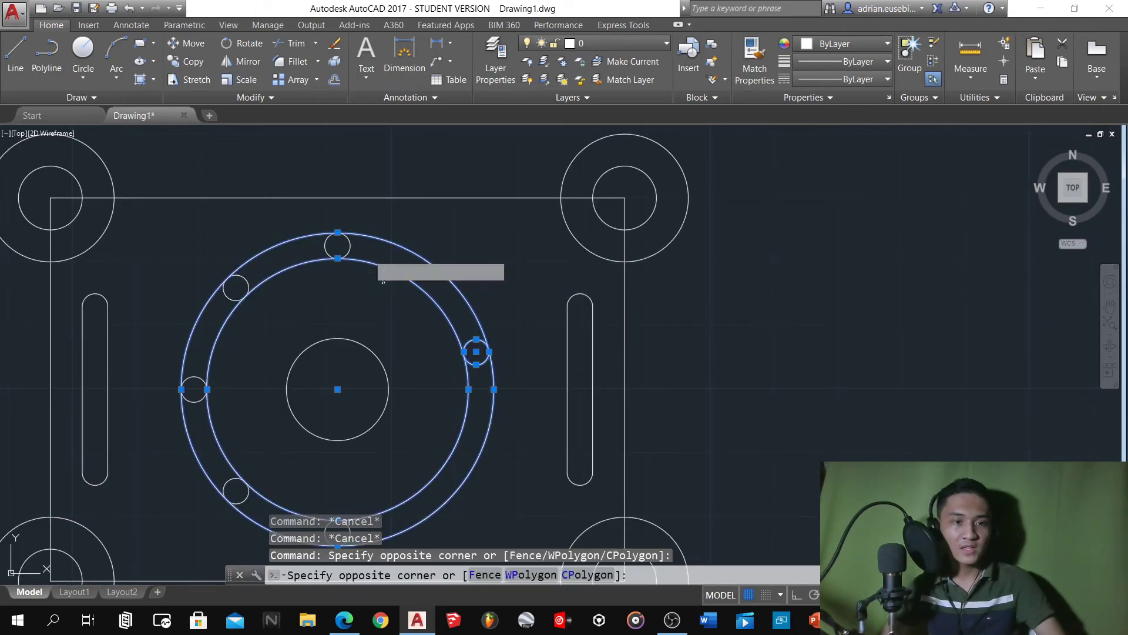
pyautogui.click(332, 218)
pyautogui.write('ttr')
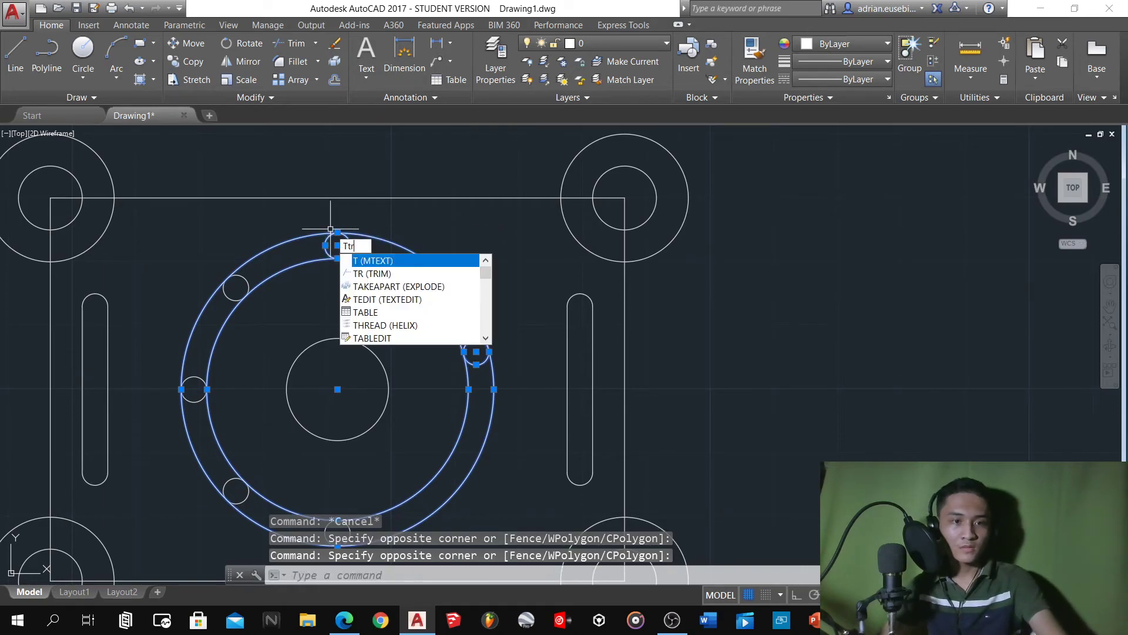
pyautogui.press('BackSpace')
pyautogui.press('BackSpace')
pyautogui.press('BackSpace')
pyautogui.write('tr')
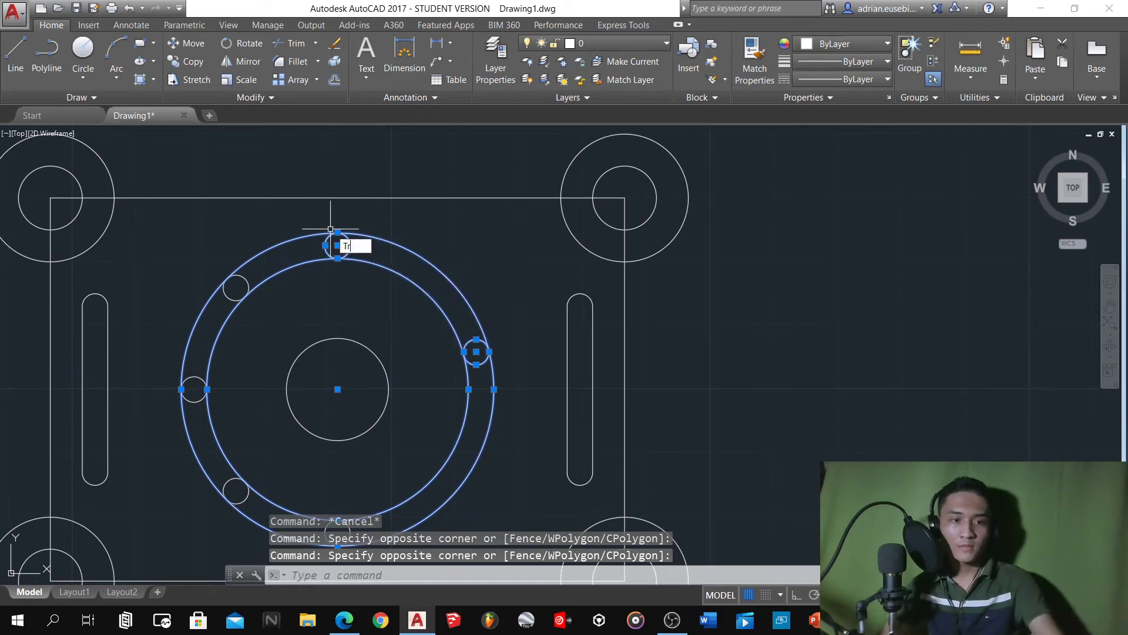
pyautogui.press('Return')
pyautogui.click(311, 280)
pyautogui.click(274, 234)
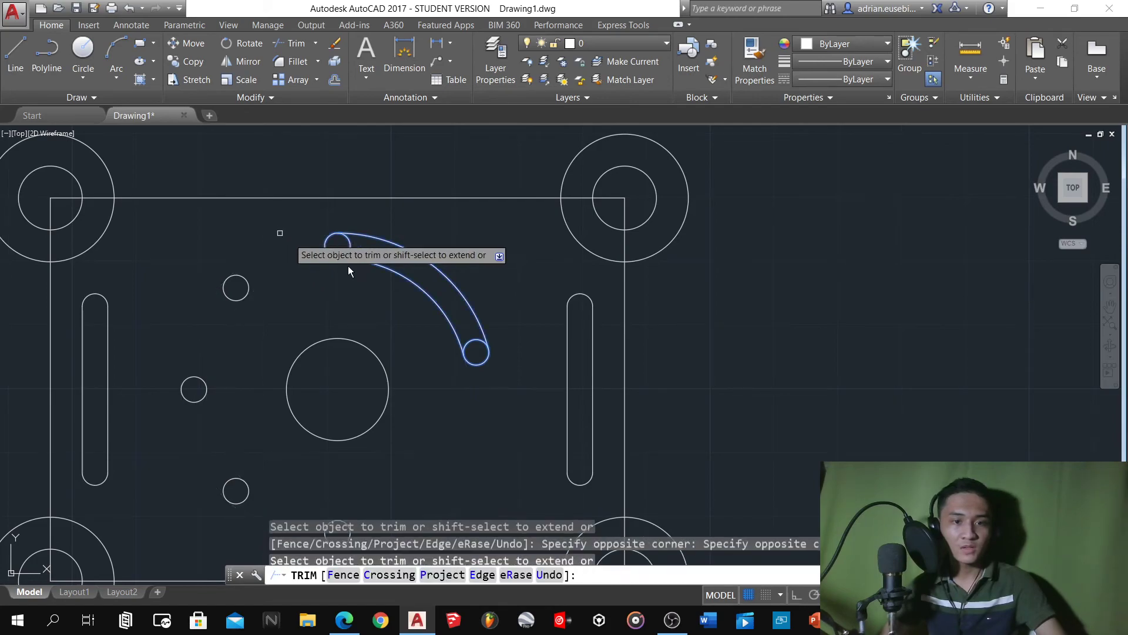
# Trim the inner halves of the two small end circles to leave the curved slot with rounded ends
pyautogui.click(474, 342)
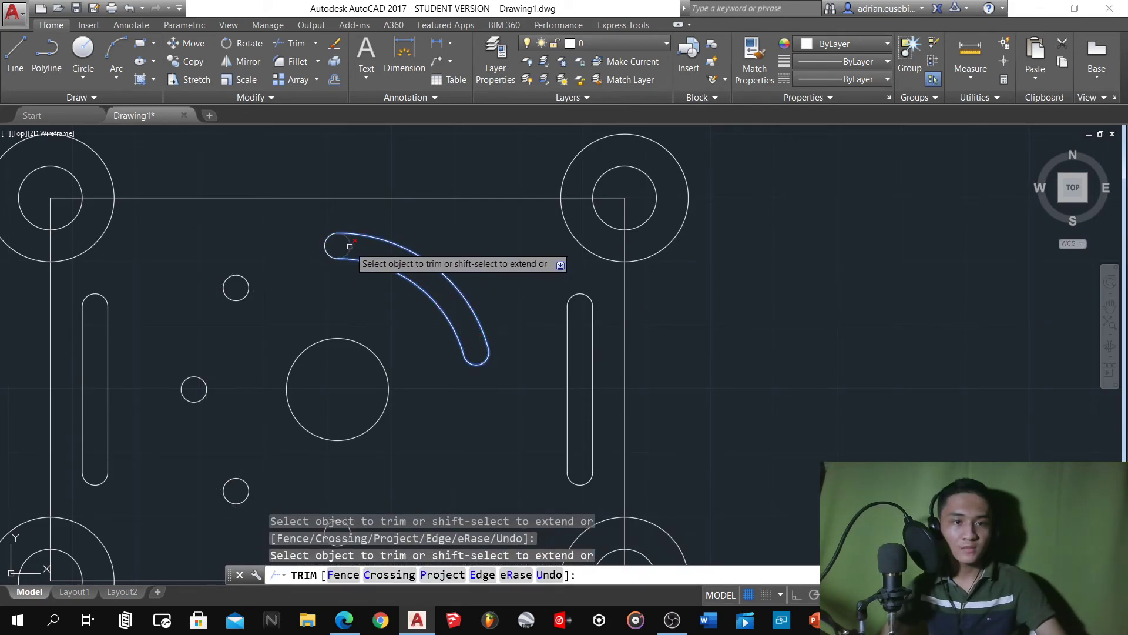
pyautogui.scroll(-5, 350, 253)
pyautogui.scroll(3, 332, 258)
pyautogui.press('Return')
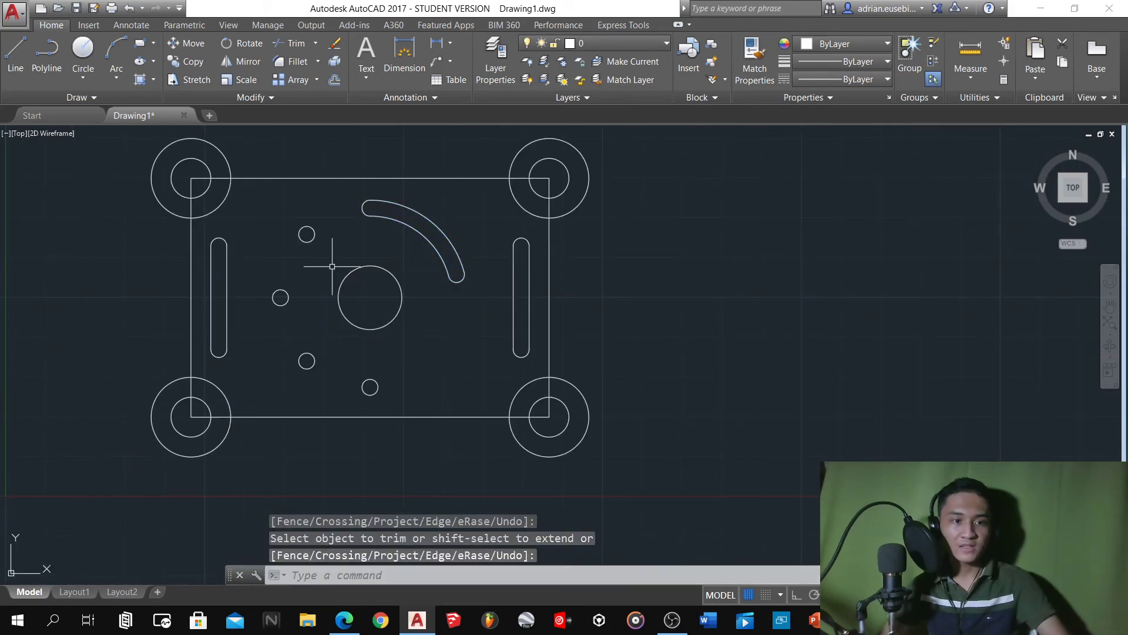
# Trim the rectangle's lines and the outer circle's inner quarter arc at the plate's lower-left corner
pyautogui.write('tr')
pyautogui.press('Return')
pyautogui.press('Return')
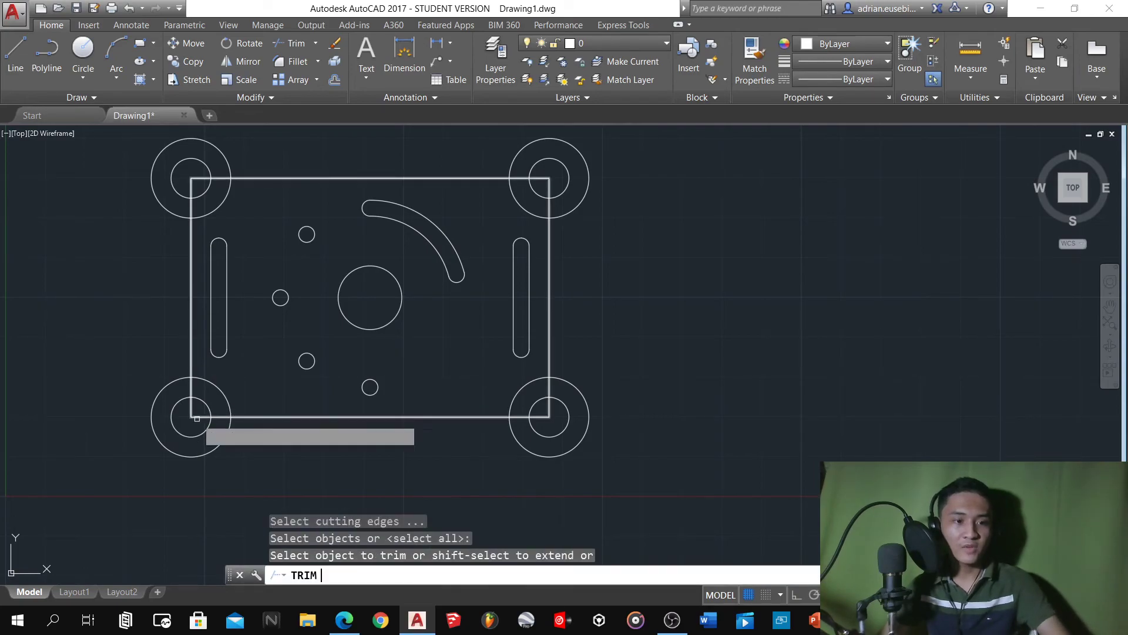
pyautogui.click(190, 412)
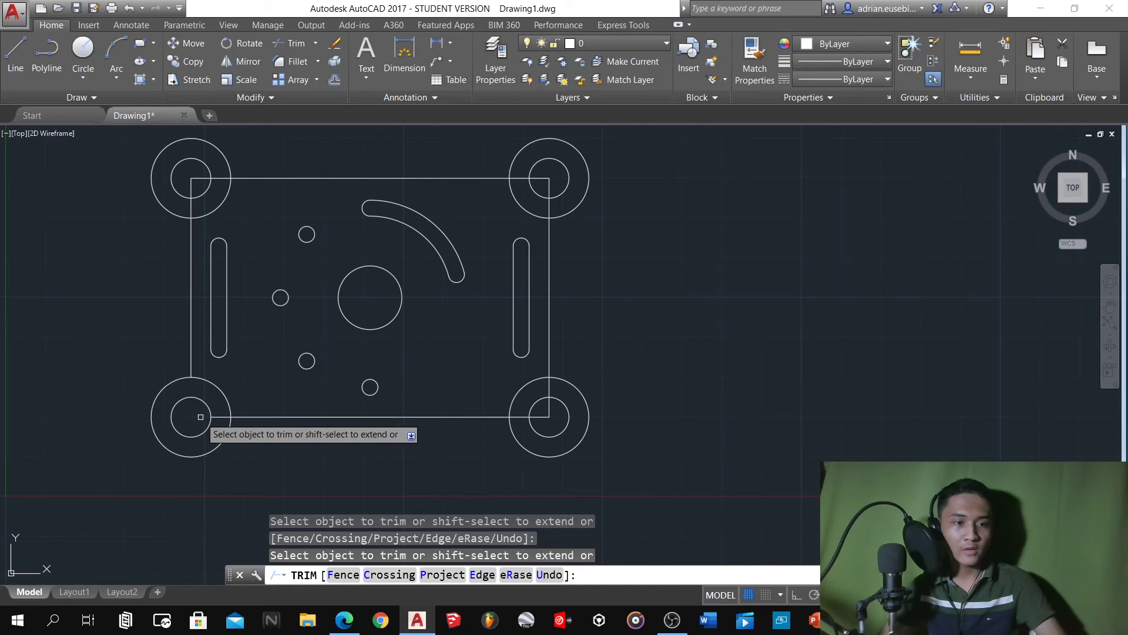
pyautogui.click(219, 416)
pyautogui.click(226, 404)
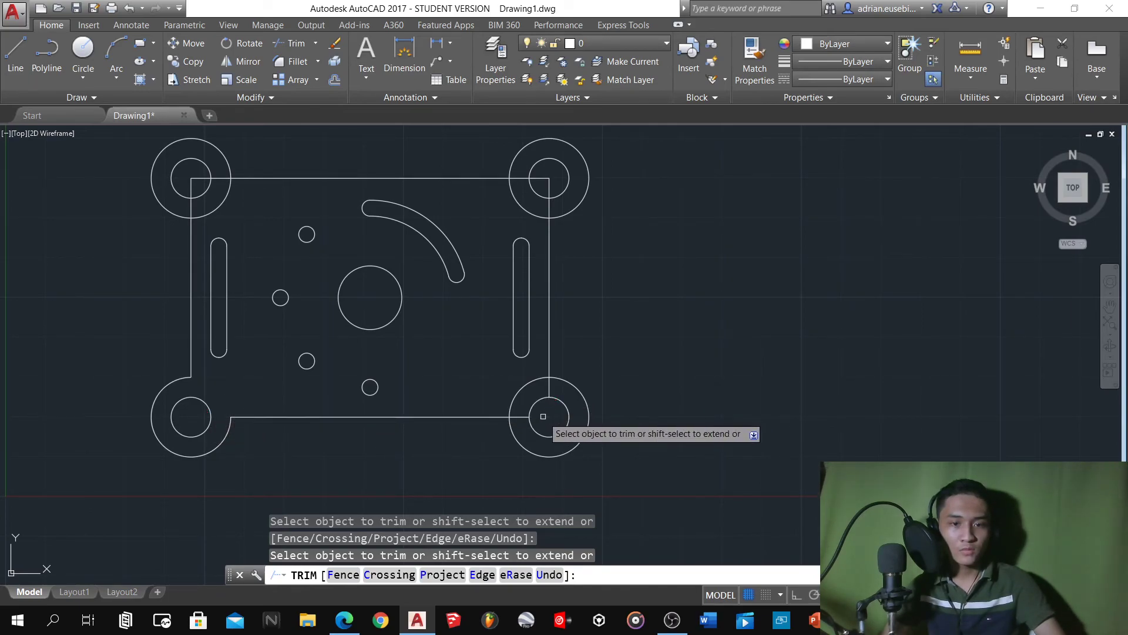
# Trim the rectangle's lines inside the lower-right corner circles, undoing the mistaken cuts to the circles
pyautogui.click(543, 416)
pyautogui.click(539, 387)
pyautogui.click(550, 387)
pyautogui.click(532, 383)
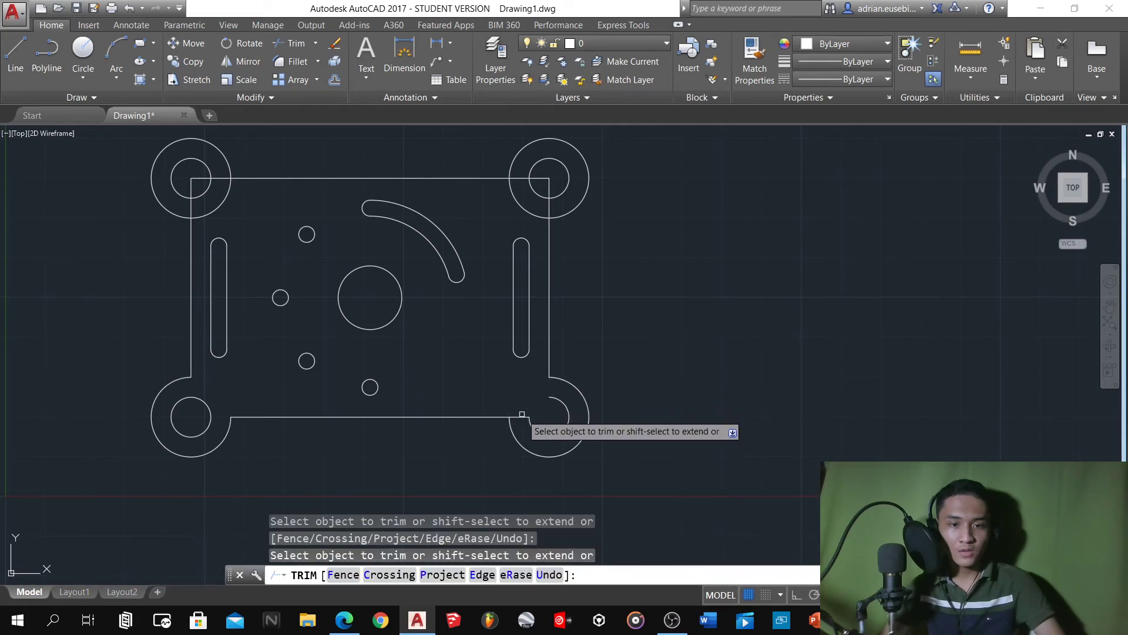
pyautogui.hotkey('ctrl', 'z')
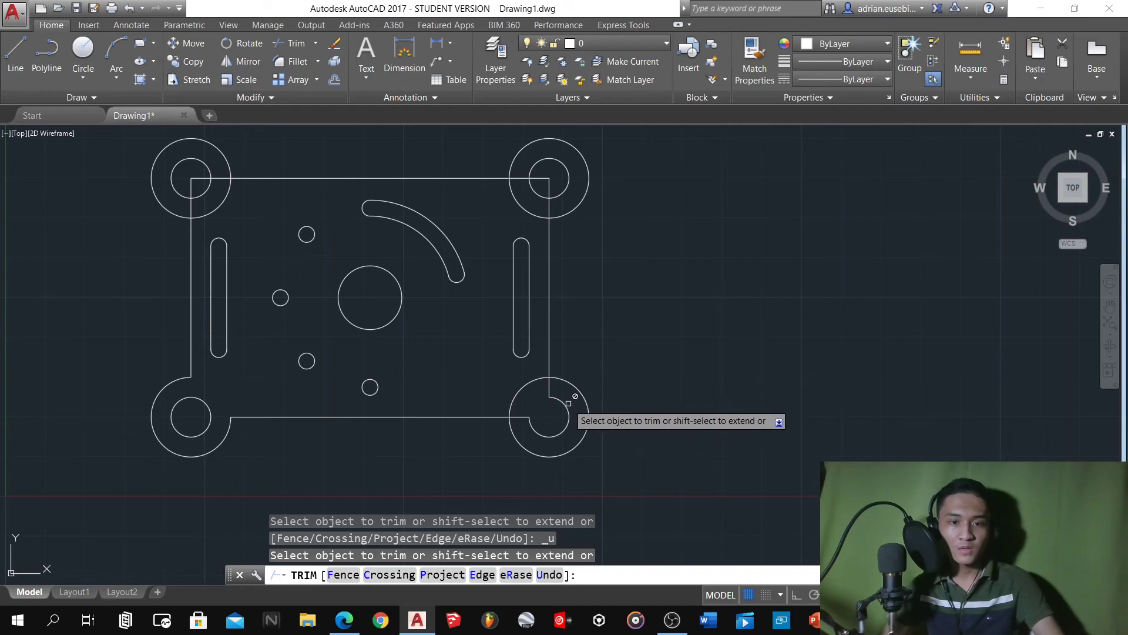
pyautogui.click(554, 396)
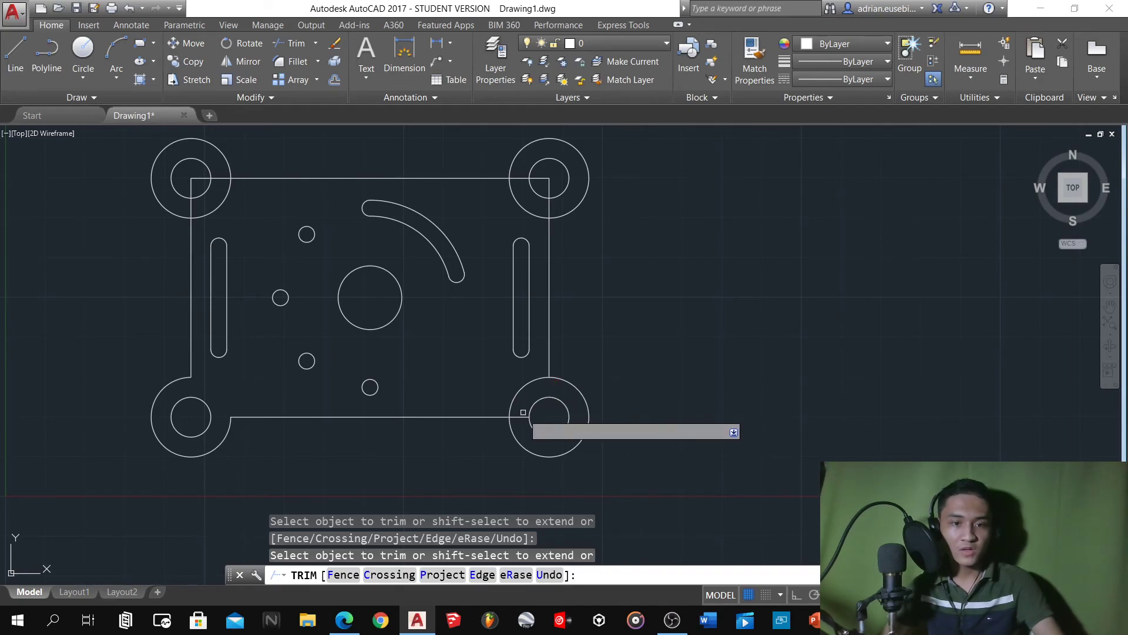
# Trim the remaining rectangle segments and inner quarter arcs at the plate's lower-right and upper-right corners
pyautogui.scroll(-2, 513, 399)
pyautogui.scroll(4, 504, 270)
pyautogui.scroll(-4, 498, 271)
pyautogui.scroll(4, 498, 271)
pyautogui.click(617, 227)
pyautogui.click(573, 186)
pyautogui.click(518, 324)
pyautogui.click(605, 306)
pyautogui.click(614, 301)
pyautogui.click(480, 215)
pyautogui.click(468, 185)
# Trim the rectangle's lines and the outer circle's inner quarter arc at the upper-left corner to complete the plate outline
pyautogui.scroll(-2, 495, 210)
pyautogui.scroll(-5, 495, 210)
pyautogui.scroll(4, 326, 249)
pyautogui.scroll(4, 394, 271)
pyautogui.click(379, 223)
pyautogui.click(356, 226)
pyautogui.click(274, 216)
pyautogui.click(221, 172)
pyautogui.click(370, 214)
pyautogui.click(362, 198)
pyautogui.click(403, 301)
pyautogui.click(350, 254)
pyautogui.scroll(-5, 353, 252)
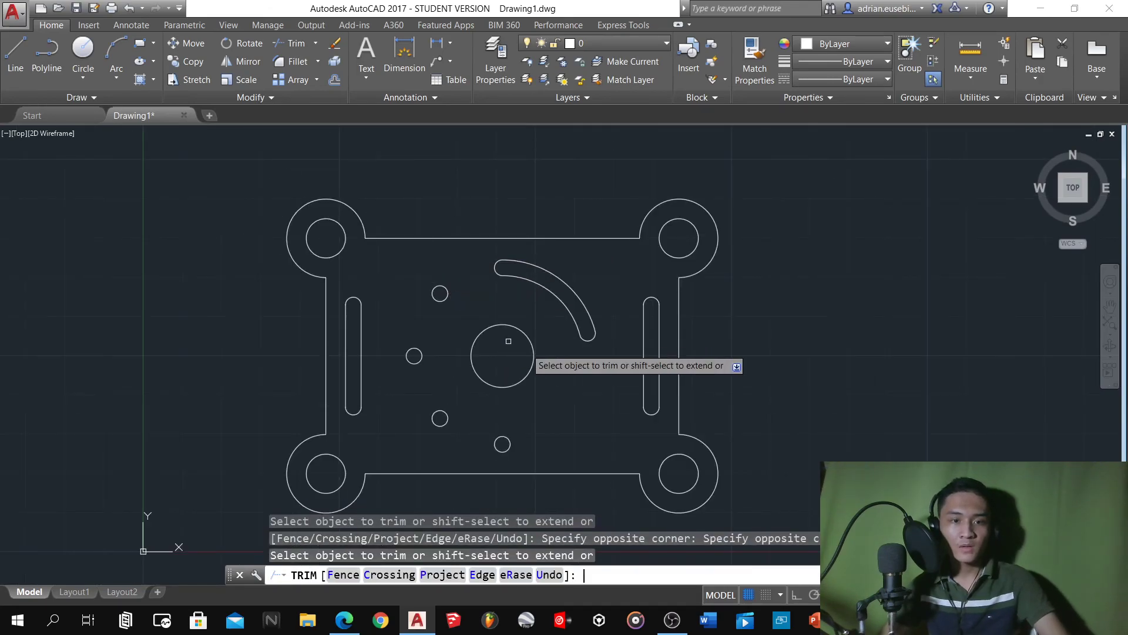
pyautogui.press('Return')
# Compare the trimmed plate with the undimensioned reference drawing in EASY_2D.pdf, then return to AutoCAD
pyautogui.scroll(-3, 432, 315)
pyautogui.scroll(4, 541, 382)
pyautogui.scroll(-2, 541, 383)
pyautogui.scroll(-3, 502, 385)
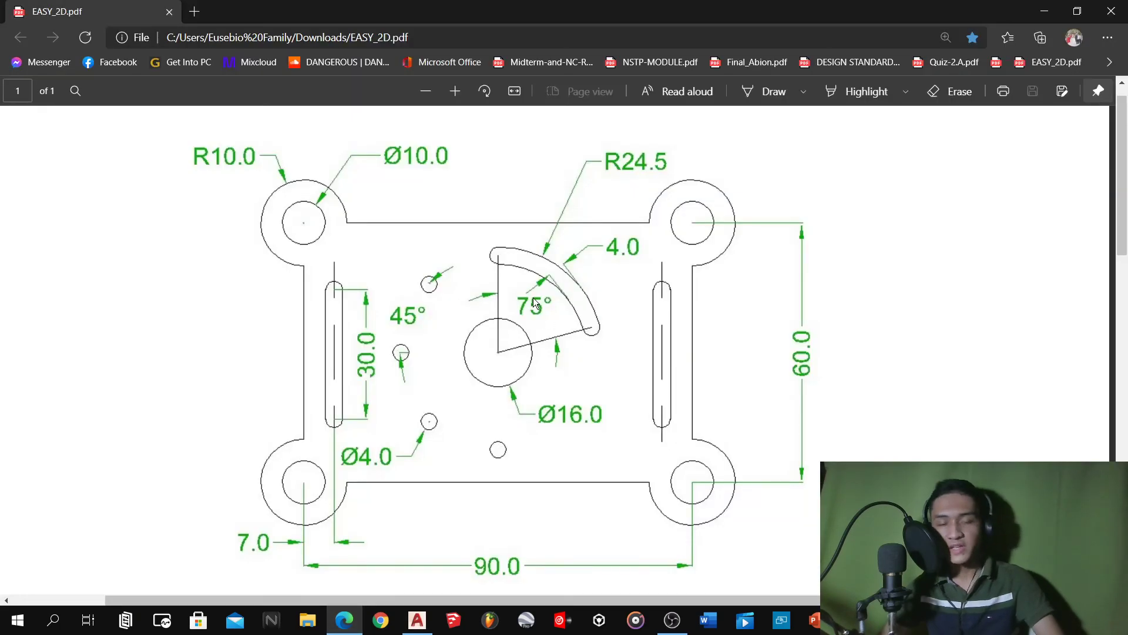
pyautogui.scroll(-7, 535, 303)
pyautogui.scroll(1, 608, 310)
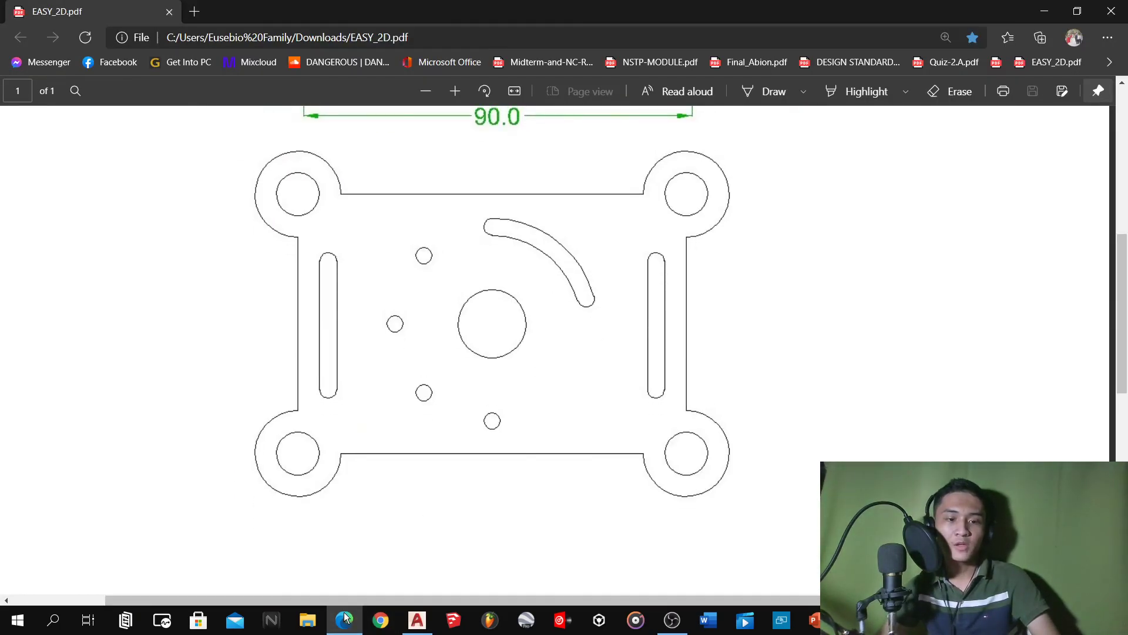
pyautogui.click(345, 618)
pyautogui.scroll(2, 485, 372)
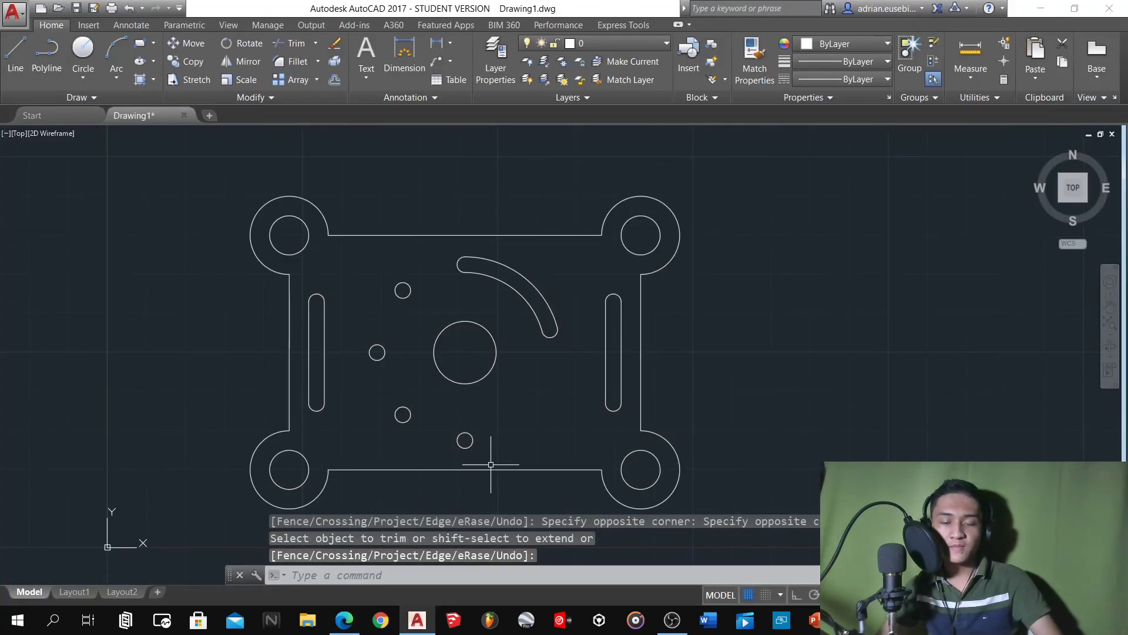
pyautogui.press('Escape')
pyautogui.write('p')
pyautogui.press('Return')
pyautogui.moveTo(731, 458)
pyautogui.mouseDown()
pyautogui.moveTo(736, 423)
pyautogui.moveTo(632, 430)
pyautogui.moveTo(575, 416)
pyautogui.mouseUp()
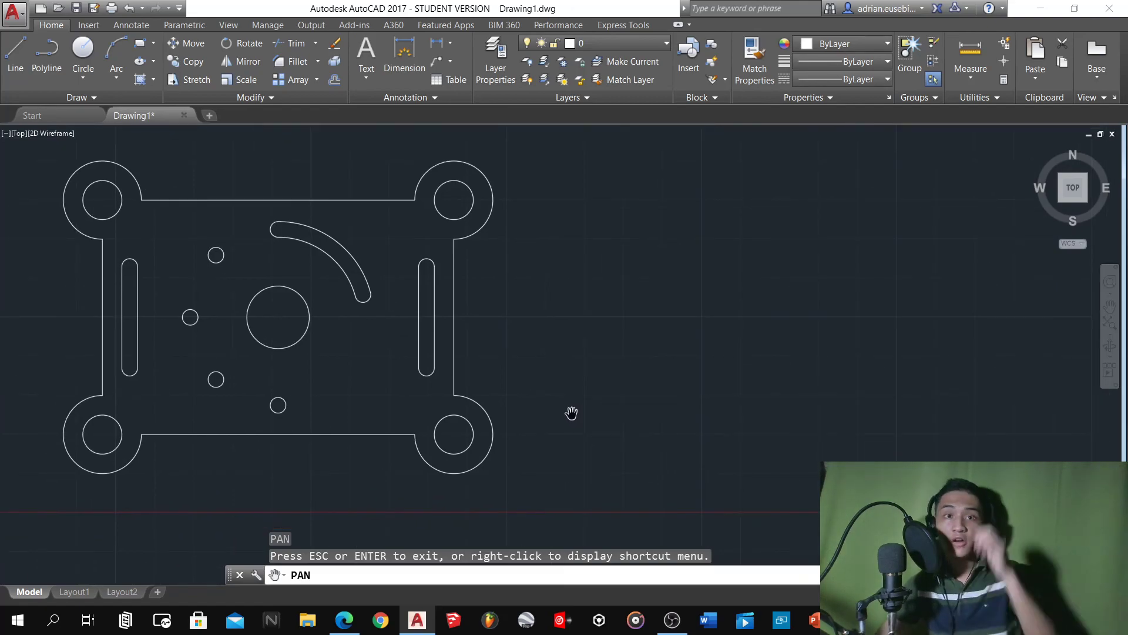
pyautogui.moveTo(581, 340); pyautogui.dragTo(575, 335)
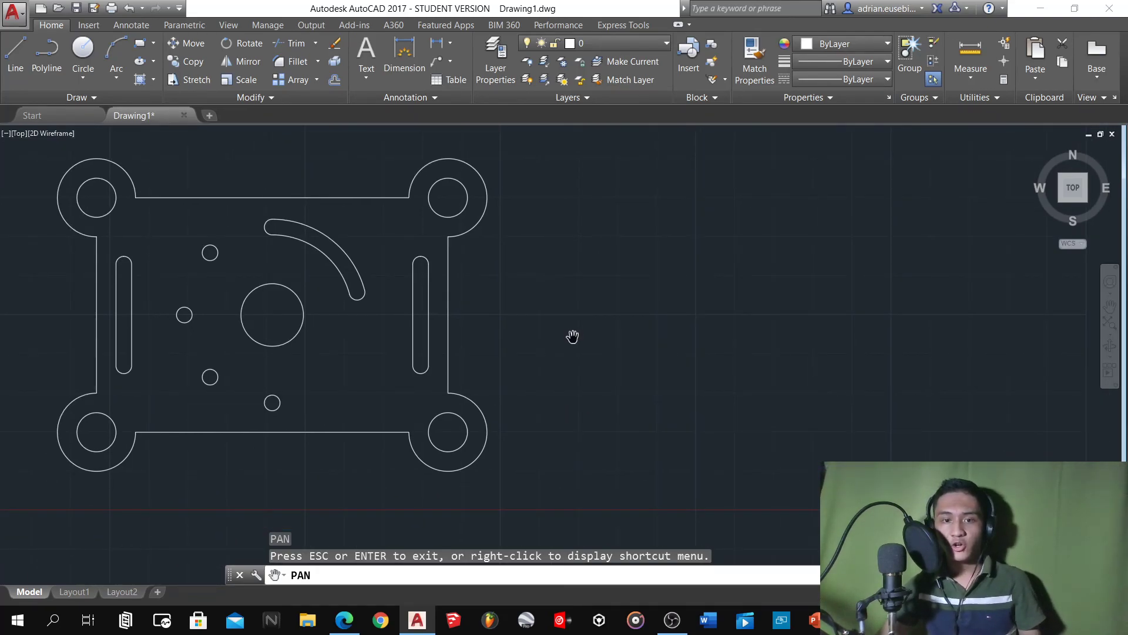
pyautogui.moveTo(467, 315)
pyautogui.mouseDown()
pyautogui.moveTo(491, 307)
pyautogui.moveTo(478, 294)
pyautogui.mouseUp()
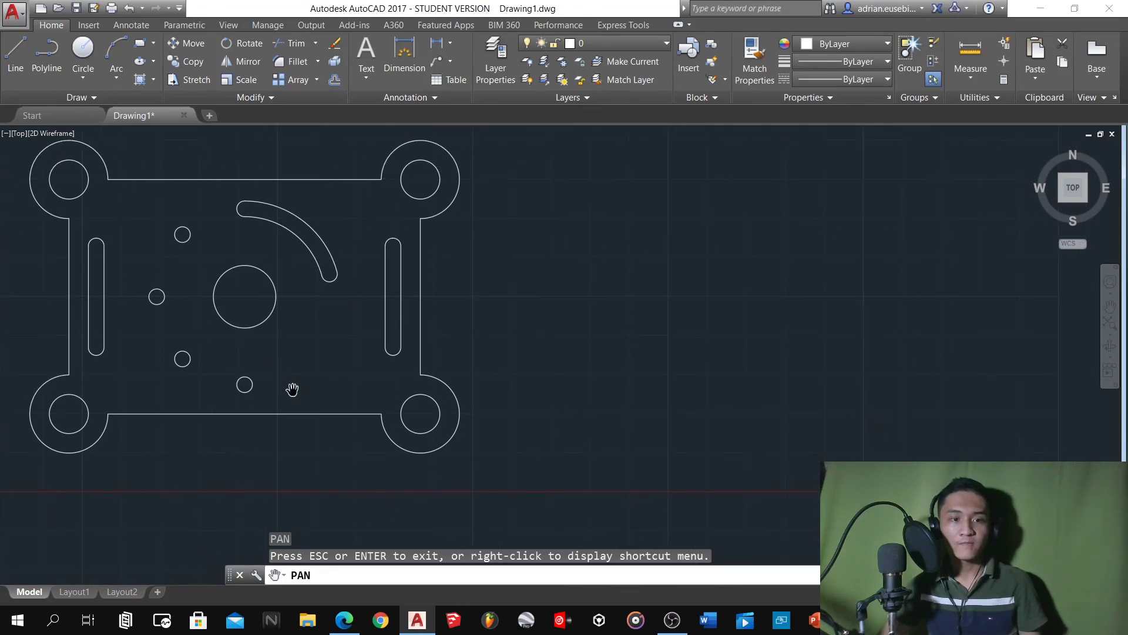
# Switch to EASY_2D.pdf and review the dimensions on the reference plate drawing
pyautogui.click(345, 620)
pyautogui.scroll(3, 534, 309)
pyautogui.scroll(-1, 535, 318)
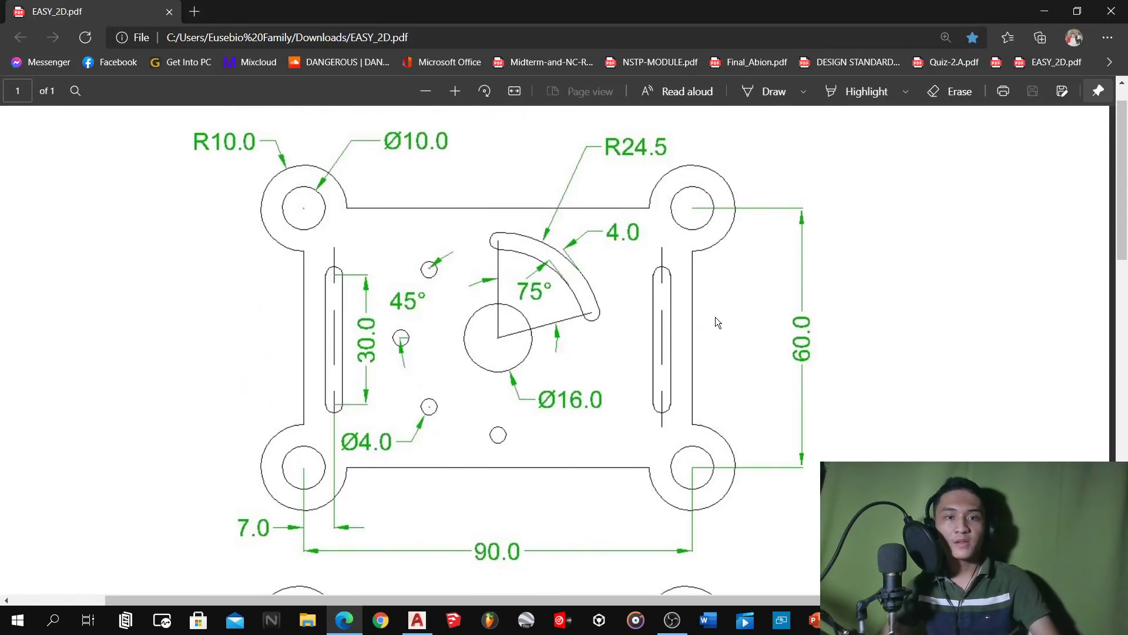